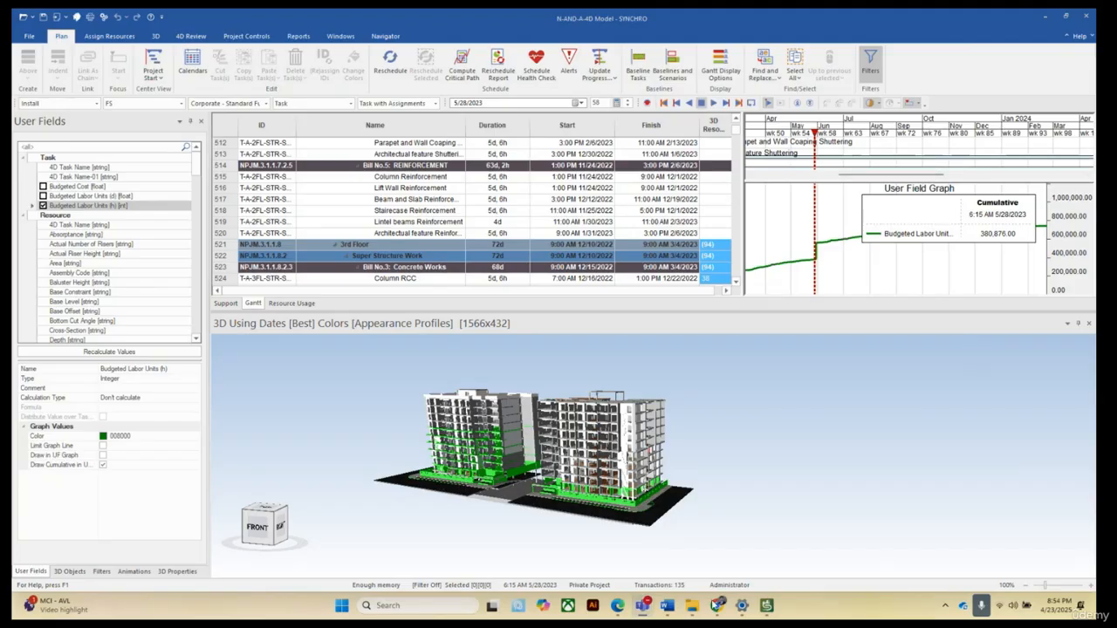
Switch from SYNCHRO to the Excel workbook Actual Dates and Resource.
mouse_move(691, 606)
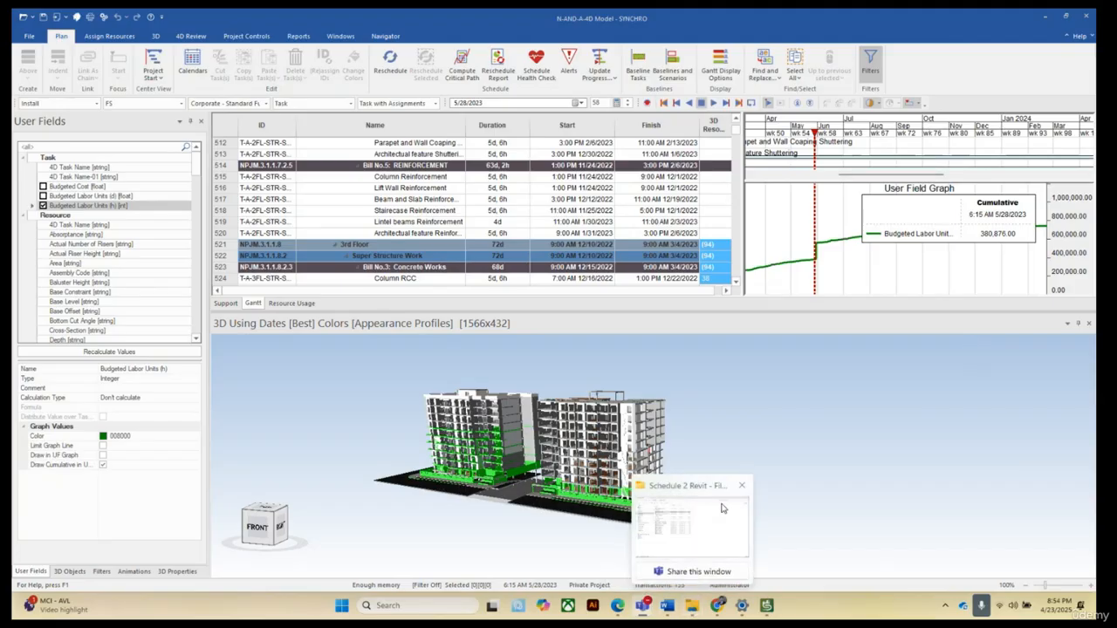
click(672, 523)
click(268, 126)
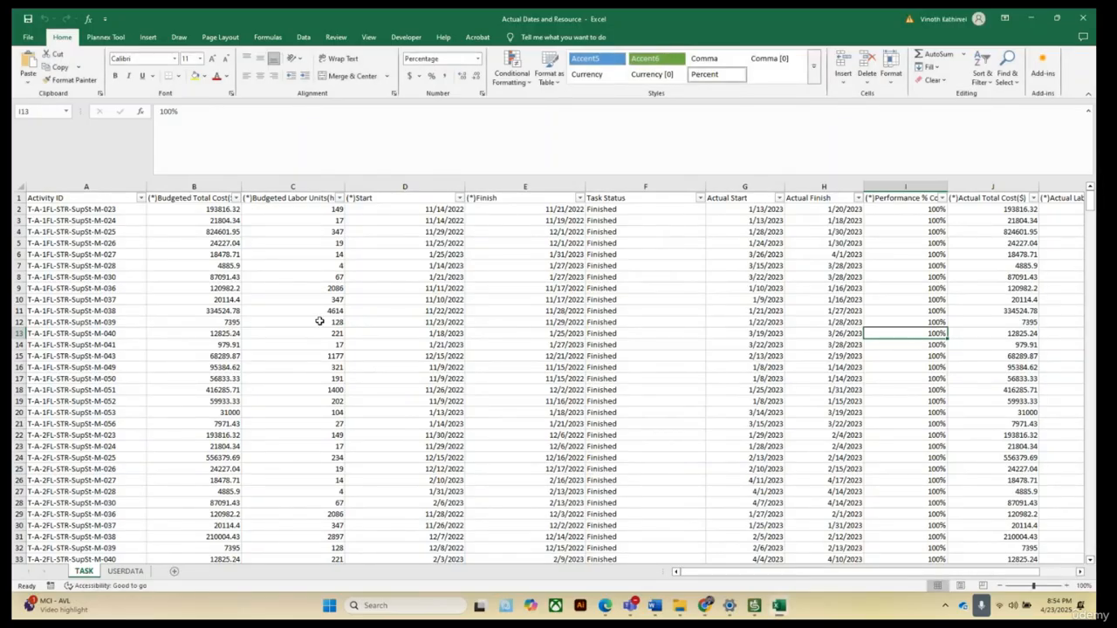
Review the TASK sheet's columns, from budgeted cost through start, finish and task status, and scroll through its rows.
scroll(324, 319, down, 16)
scroll(682, 376, up, 16)
click(208, 185)
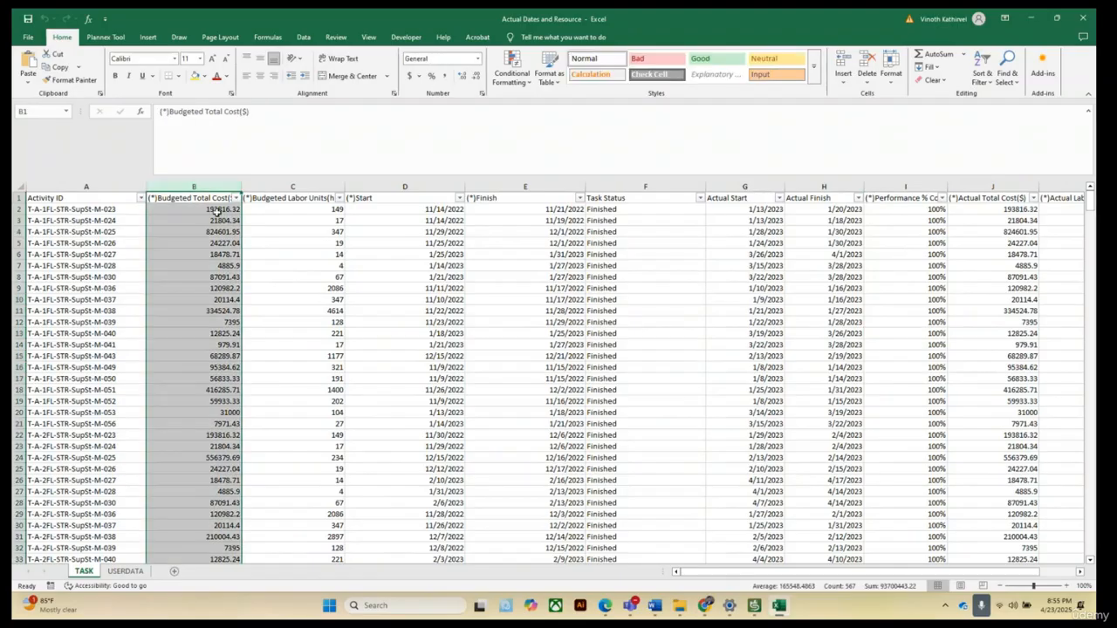
click(316, 181)
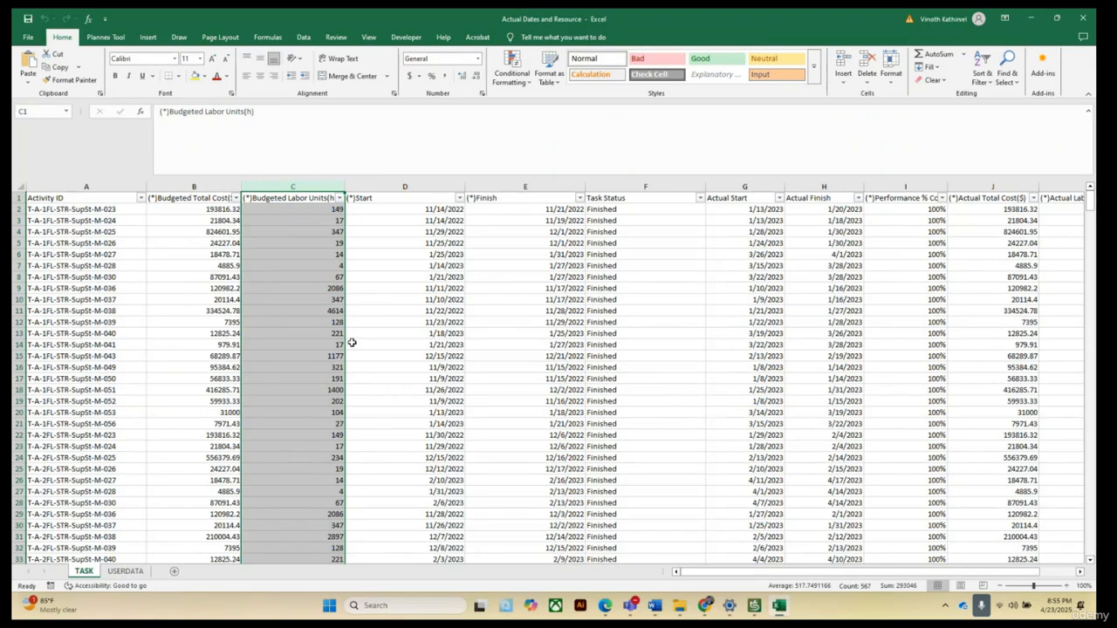
click(405, 187)
click(548, 187)
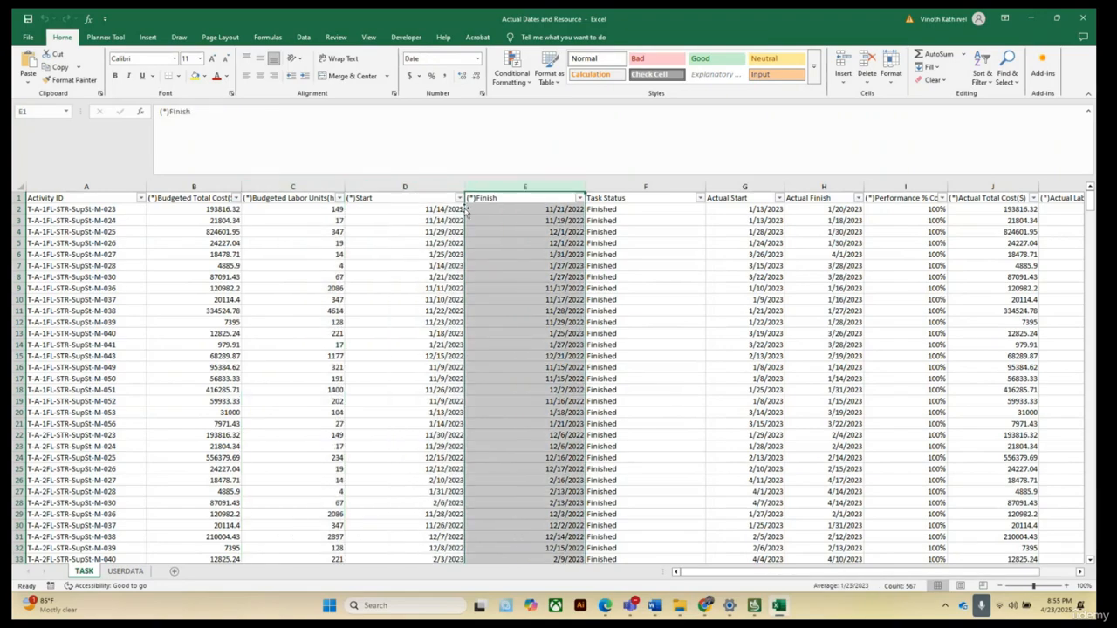
drag(397, 185, 511, 206)
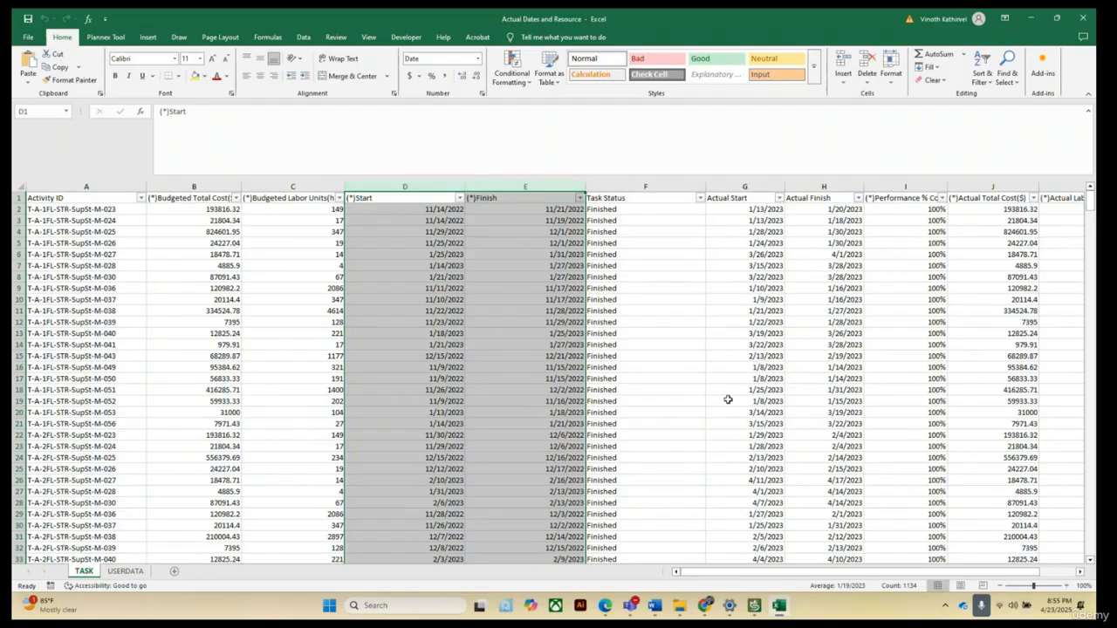
click(676, 309)
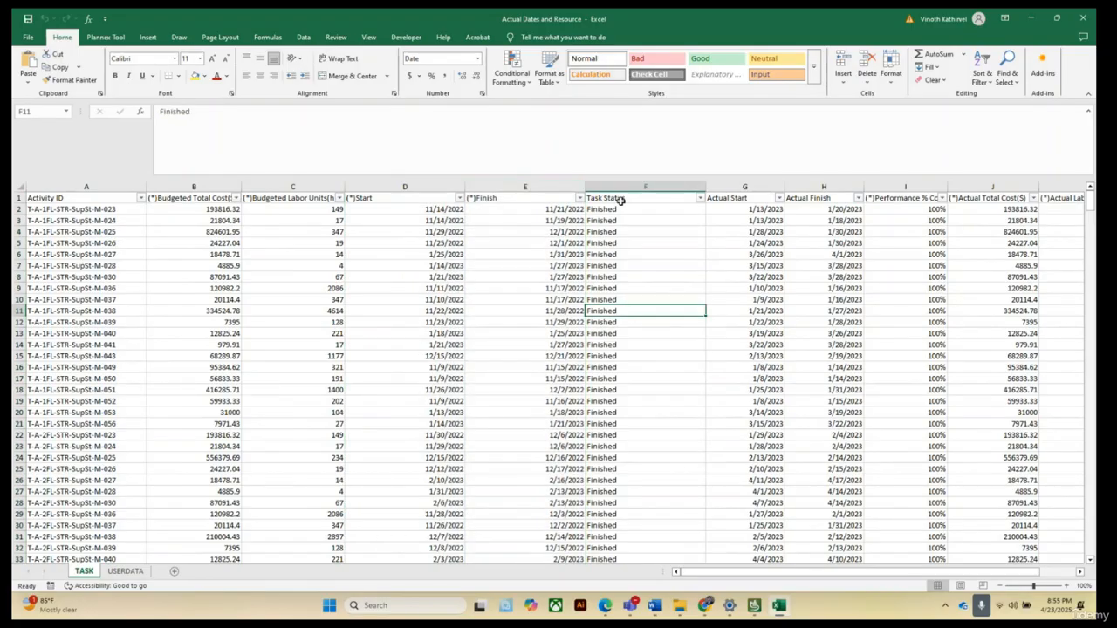
click(620, 198)
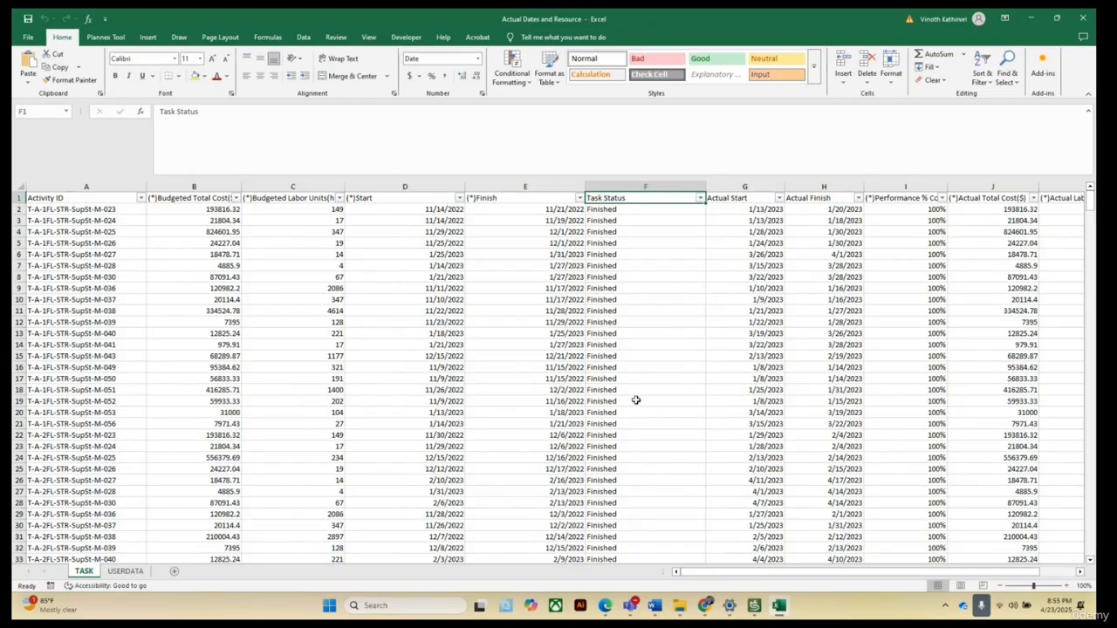
scroll(616, 344, down, 20)
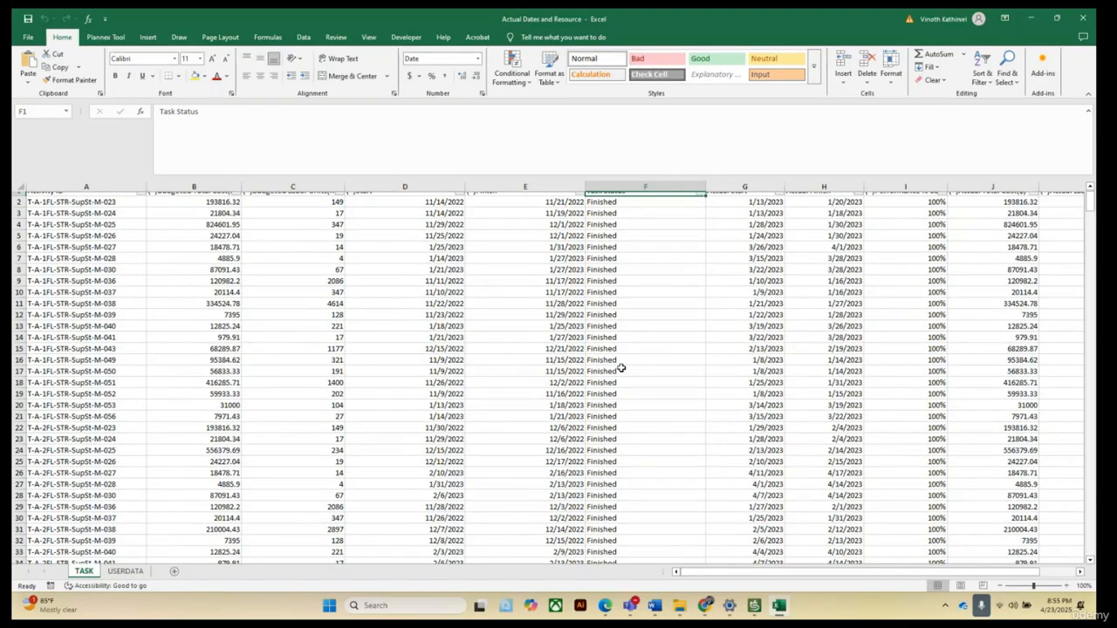
scroll(622, 375, down, 3)
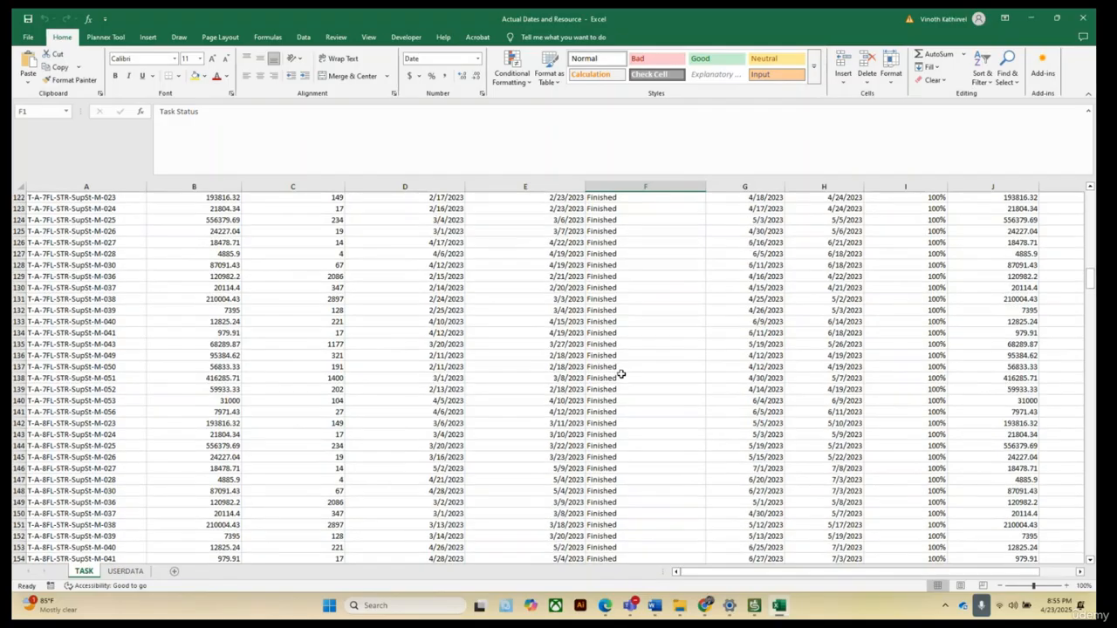
scroll(623, 380, up, 20)
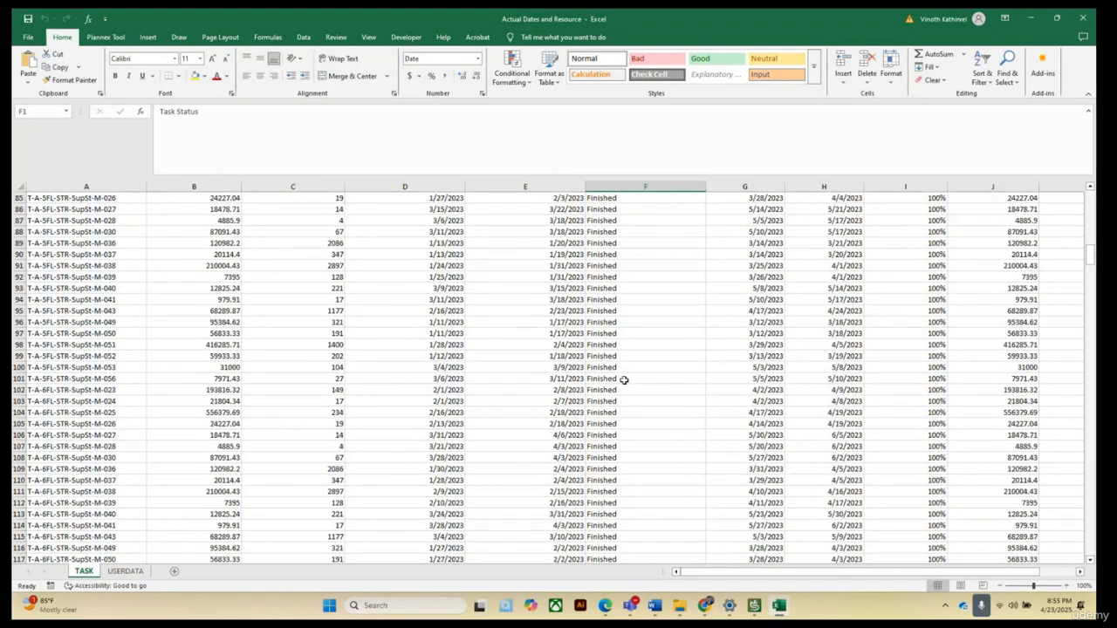
scroll(625, 379, up, 5)
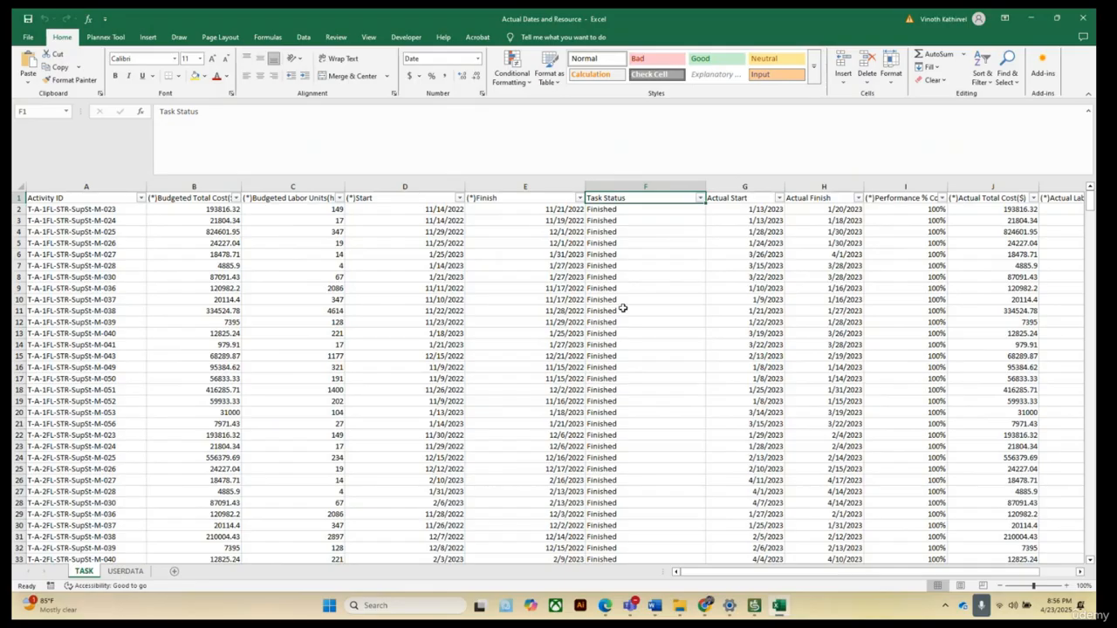
Examine the Task Status values by selecting ranges of cells in that column.
click(606, 210)
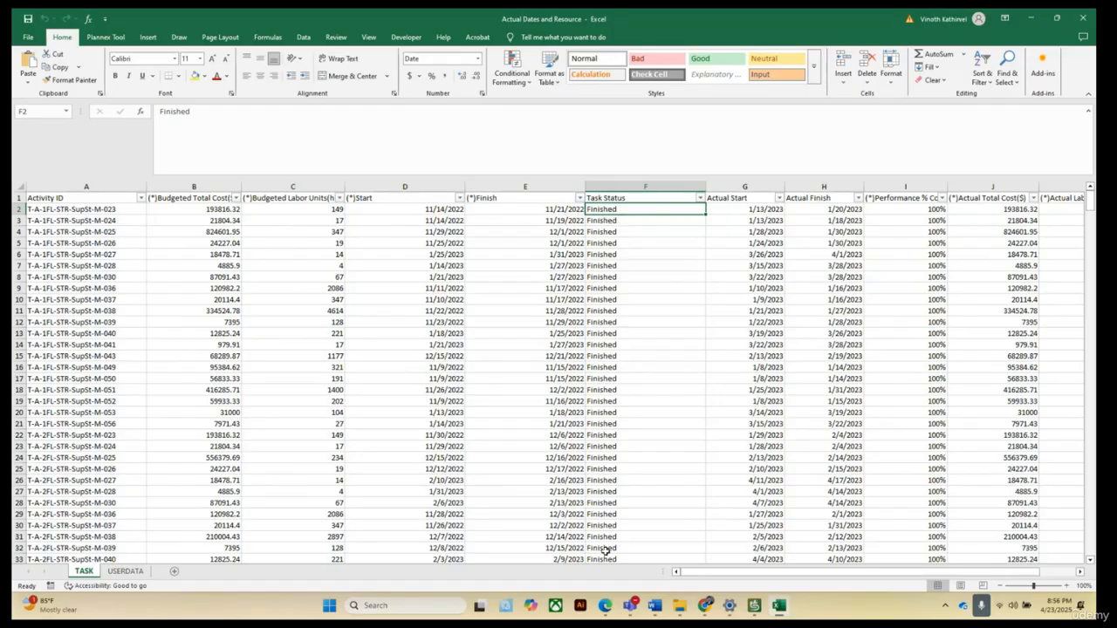
click(643, 401)
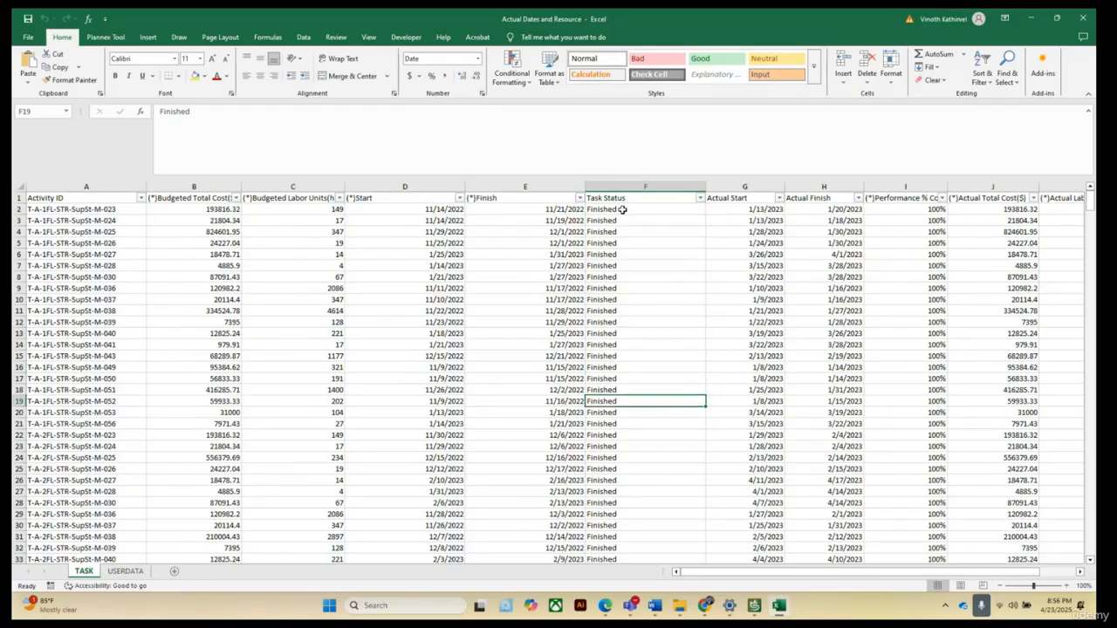
drag(623, 211, 634, 564)
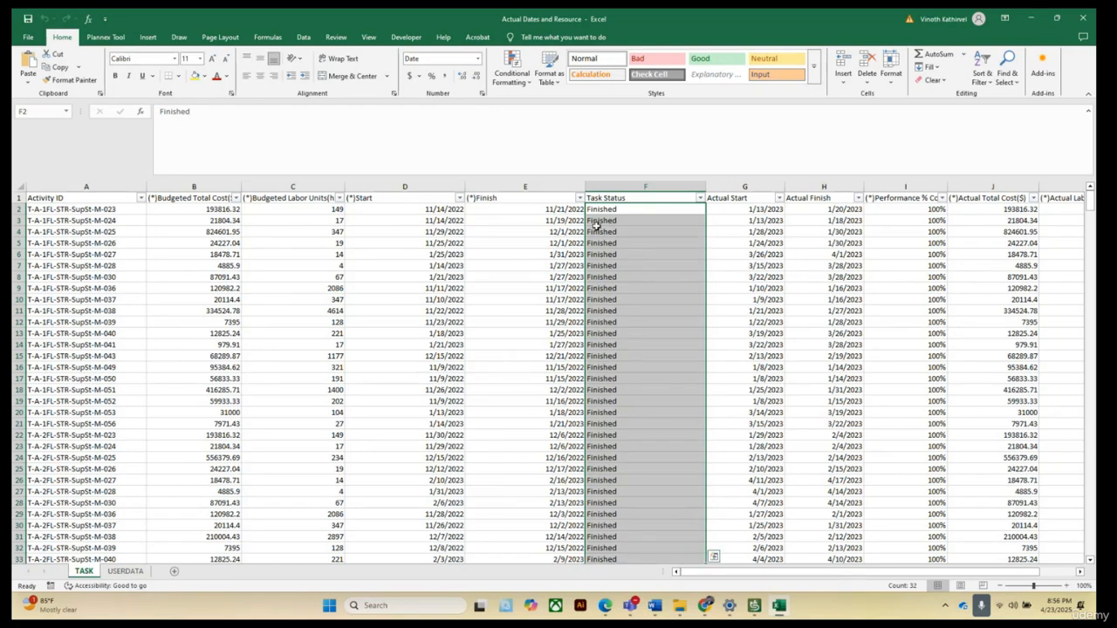
click(614, 523)
drag(608, 208, 606, 505)
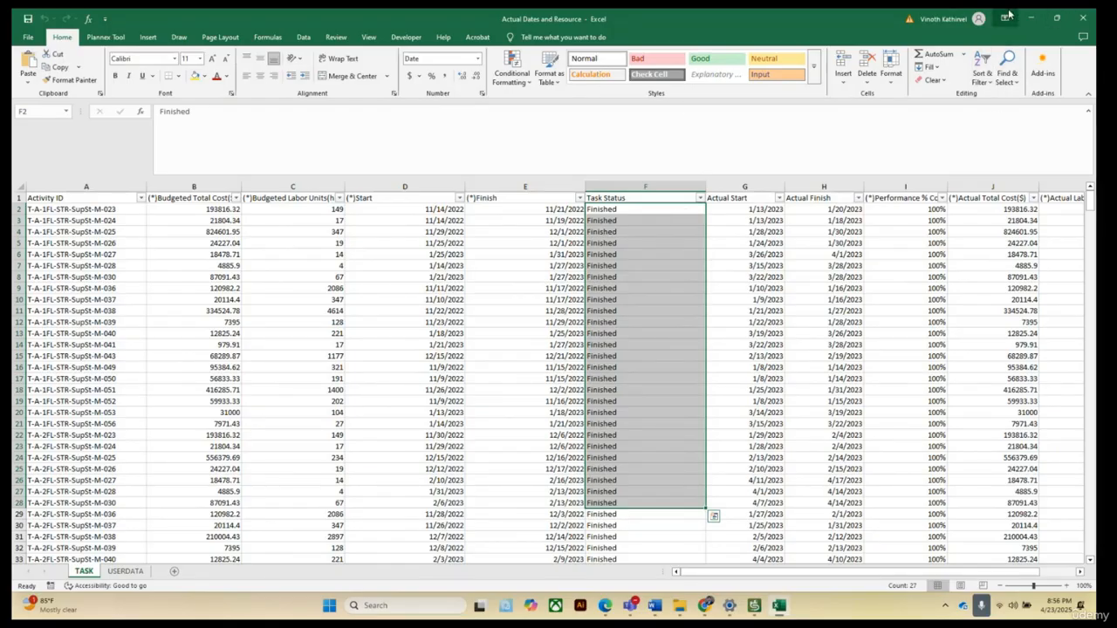
click(730, 267)
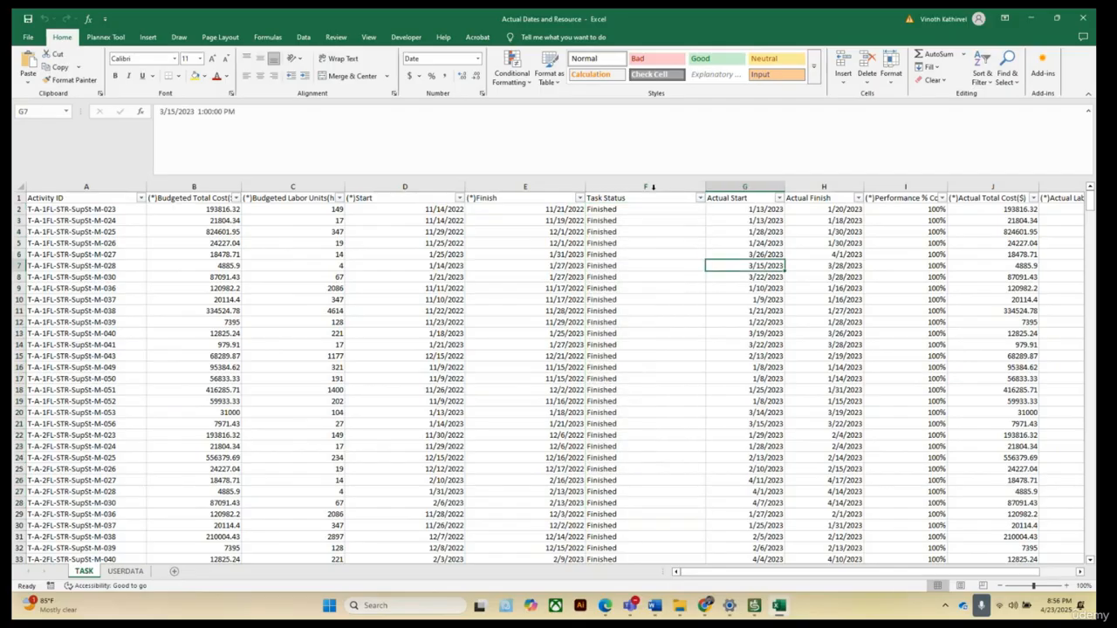
Open Replace for the Task Status column with Completed to be swapped for Finished, then close the dialog.
click(644, 185)
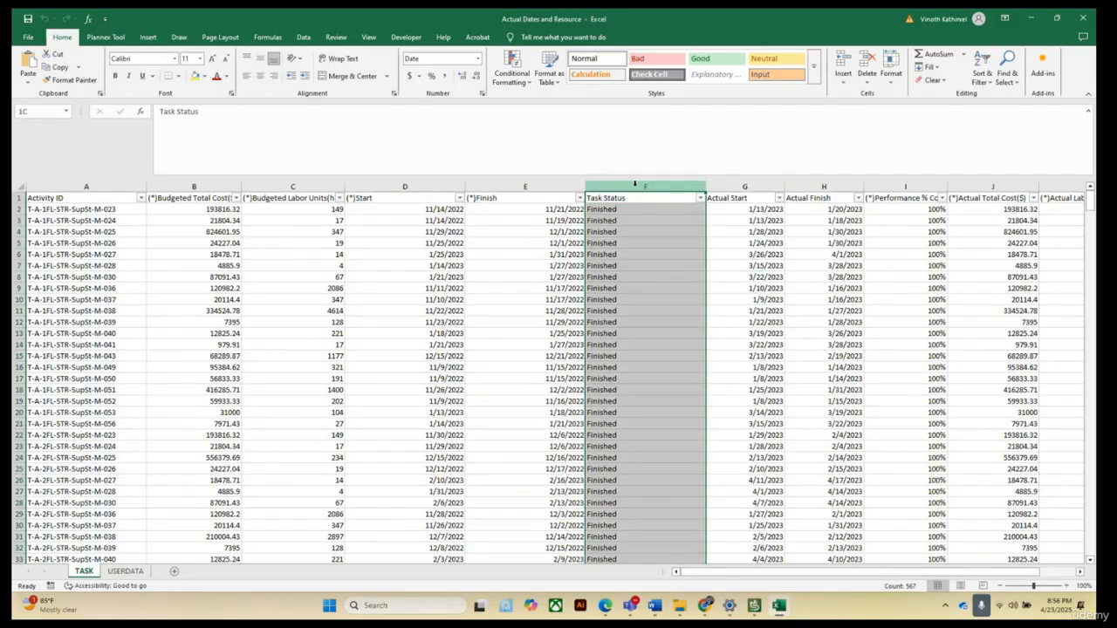
click(1017, 86)
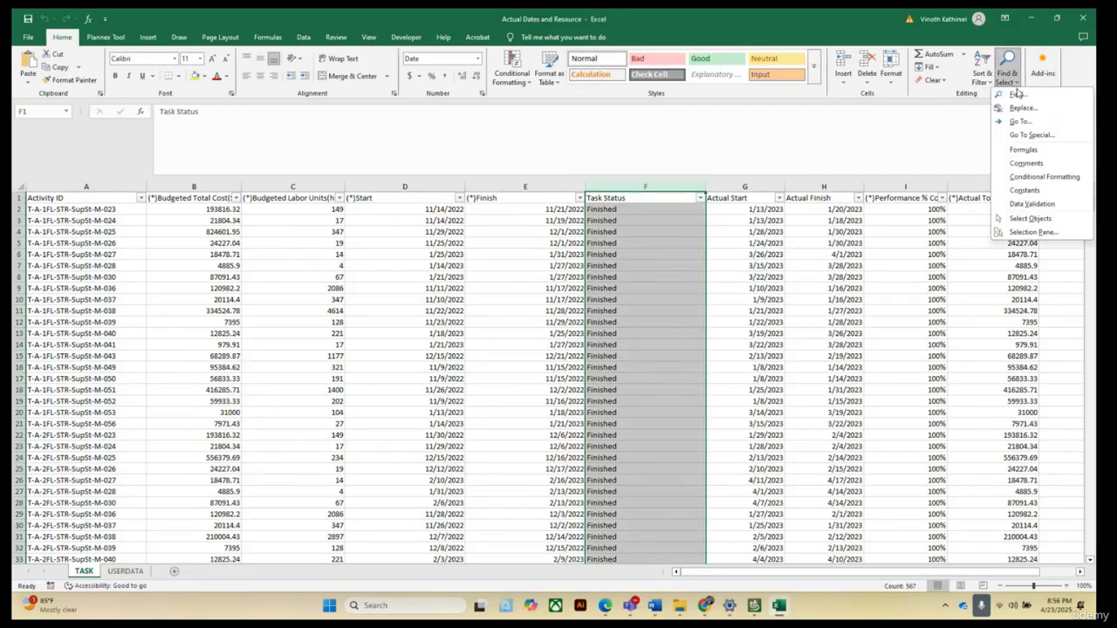
click(1019, 108)
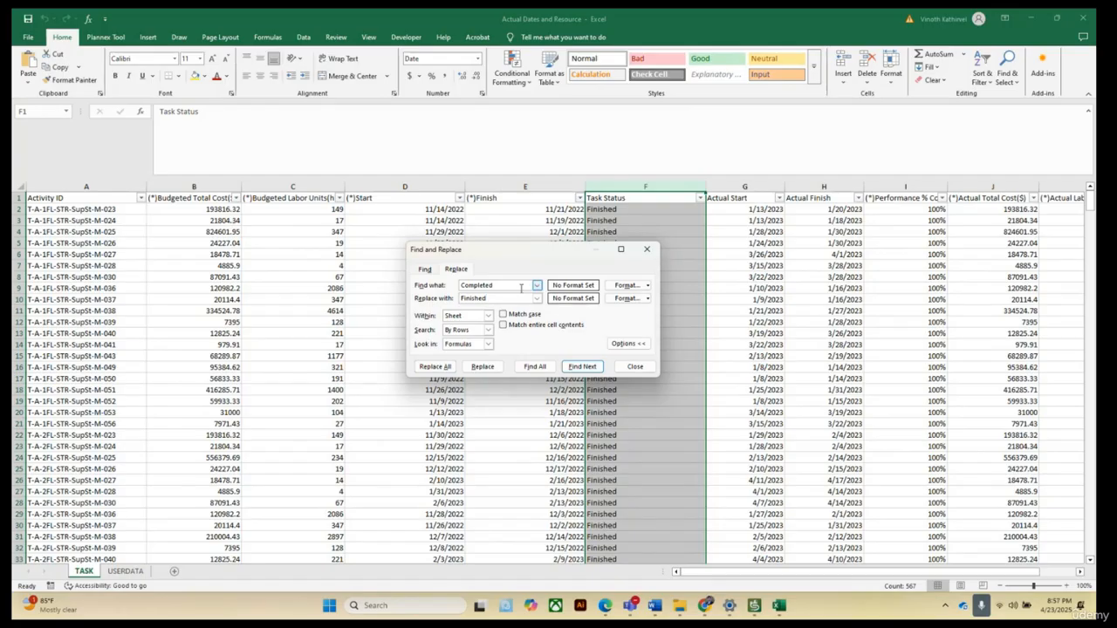
click(644, 251)
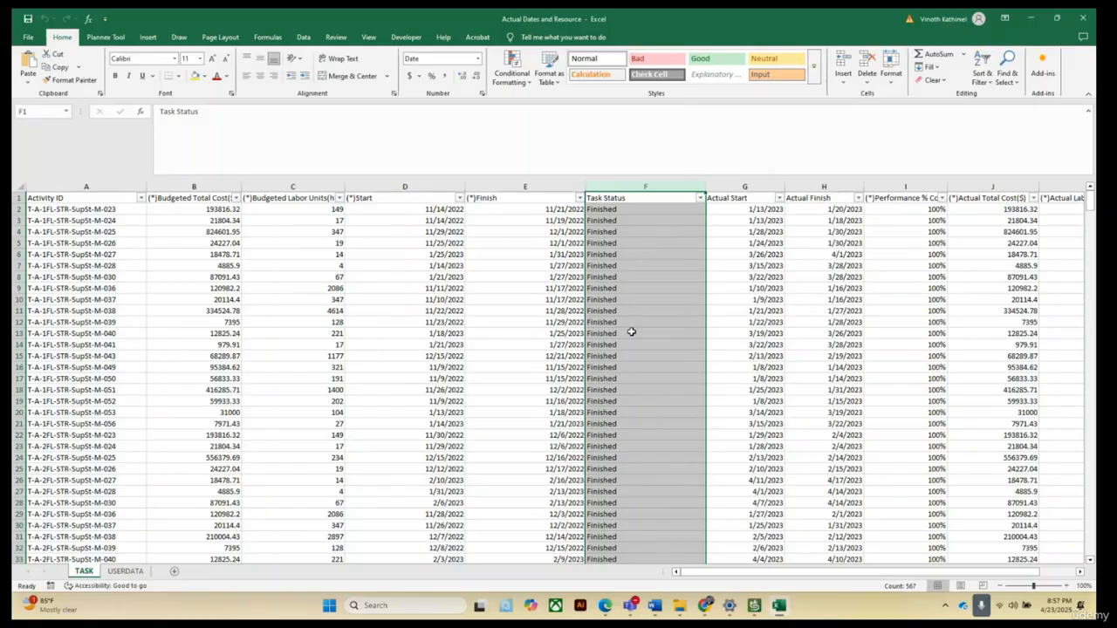
click(633, 297)
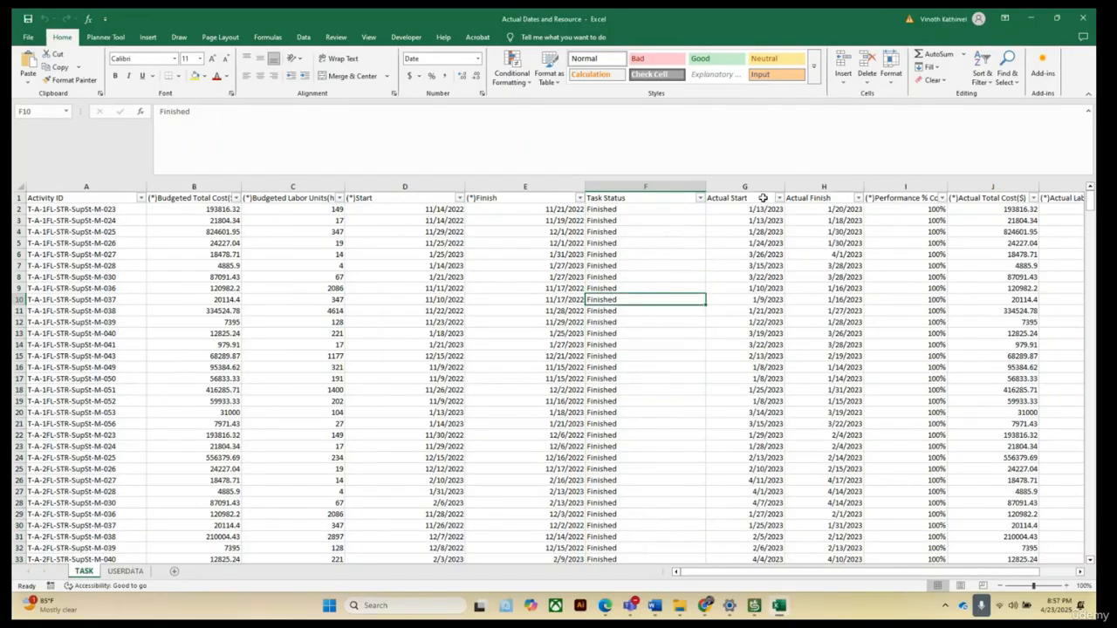
Check the date number format of the Actual Start and Actual Finish values and scroll through them.
drag(761, 212, 843, 503)
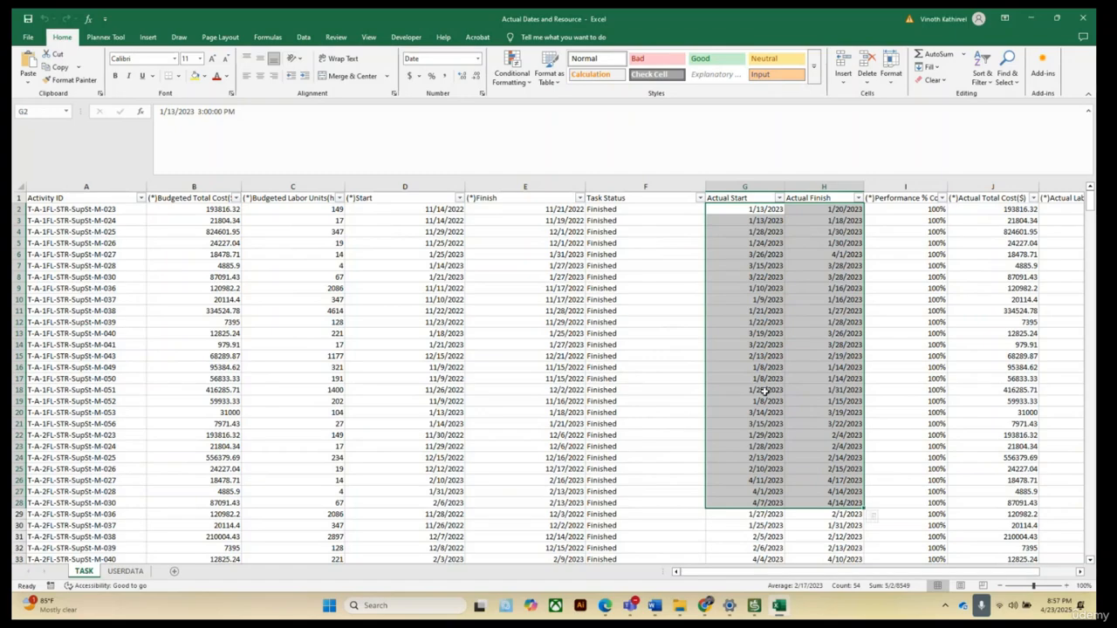
click(477, 59)
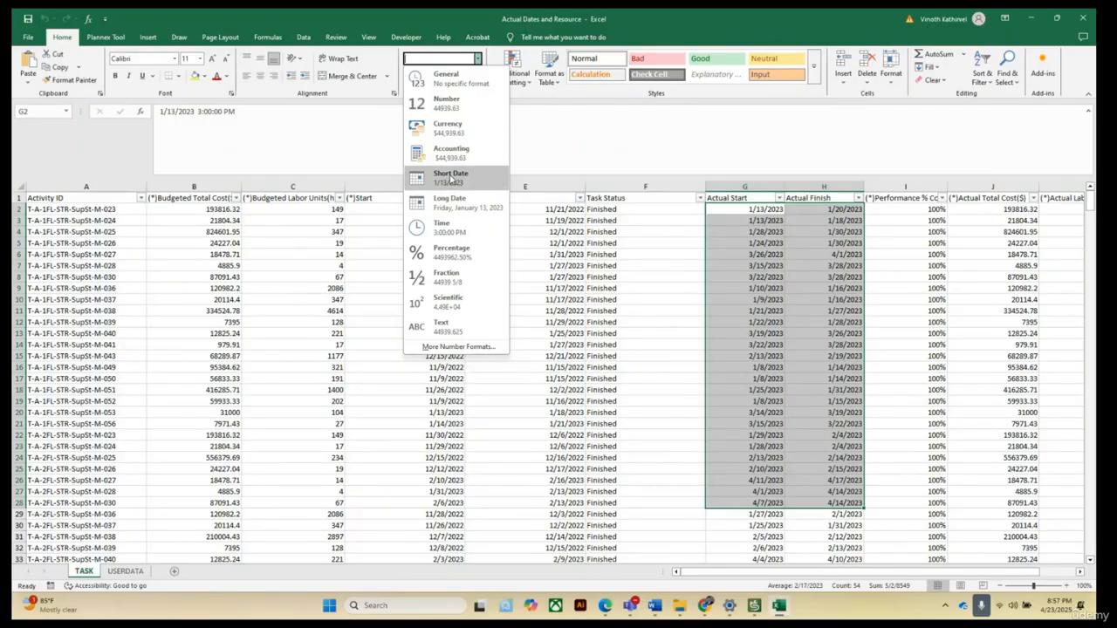
click(737, 293)
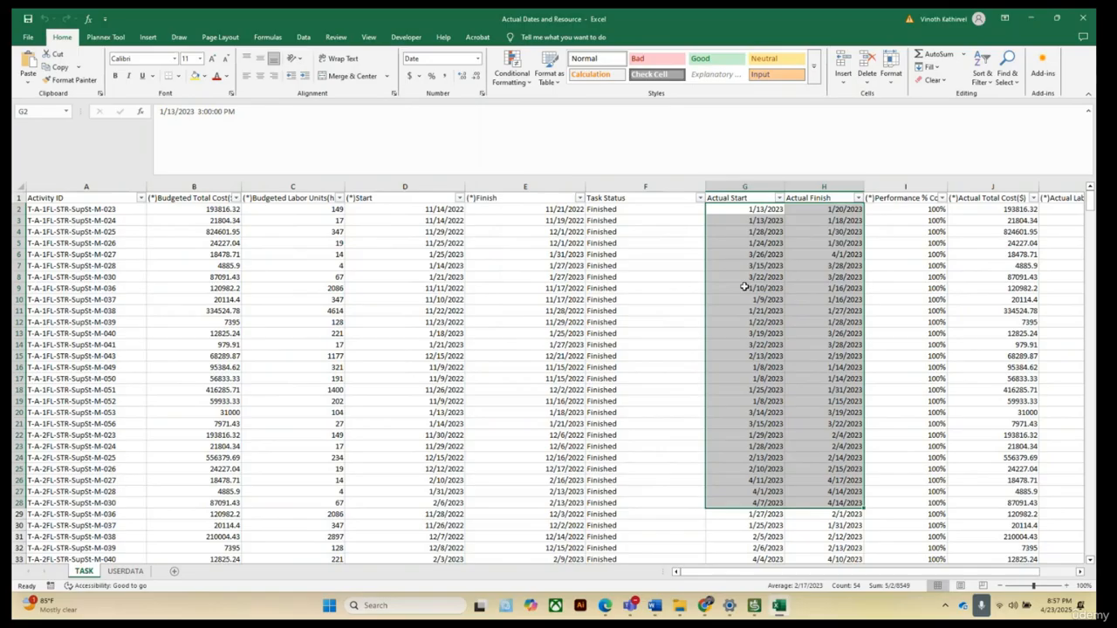
click(759, 230)
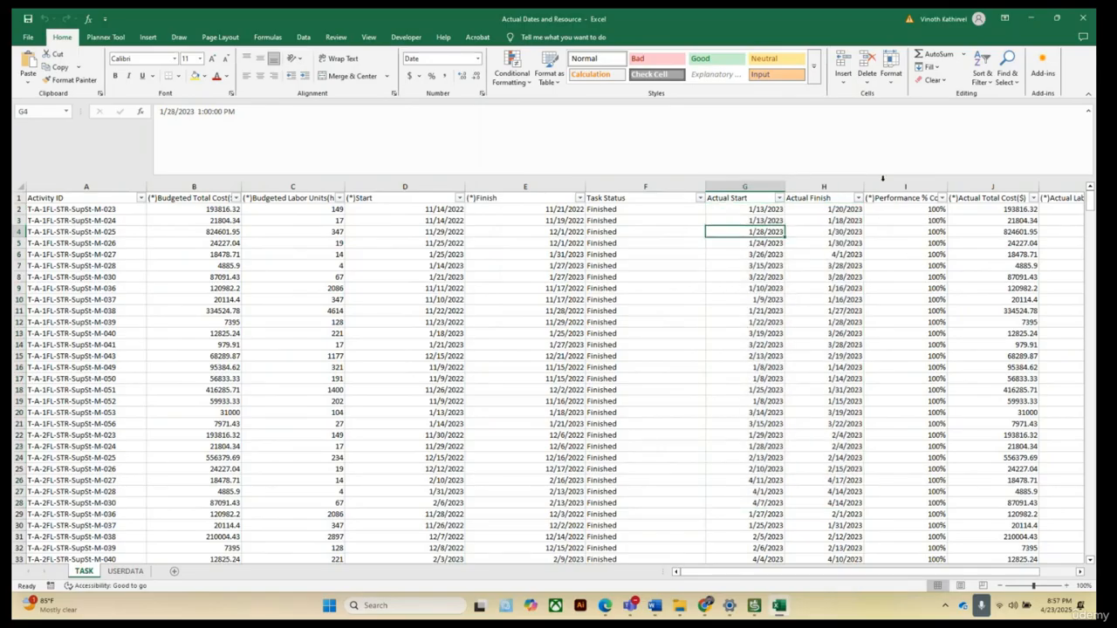
scroll(878, 245, down, 10)
scroll(940, 247, up, 10)
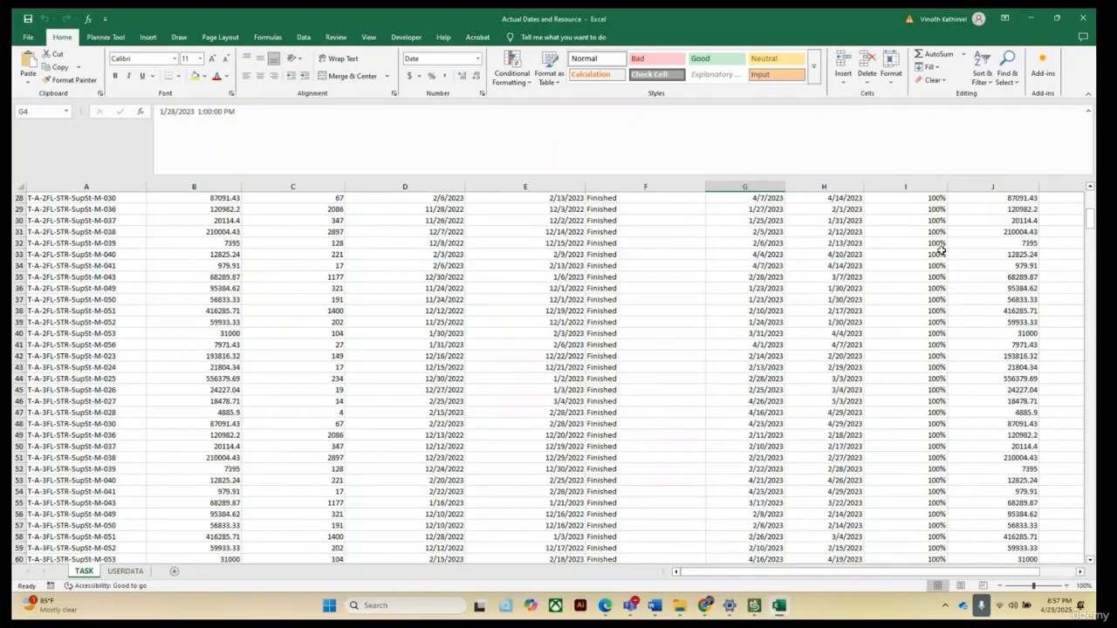
Start Text to Columns on the Performance % Complete values, step through the wizard, then cancel it.
drag(929, 209, 940, 459)
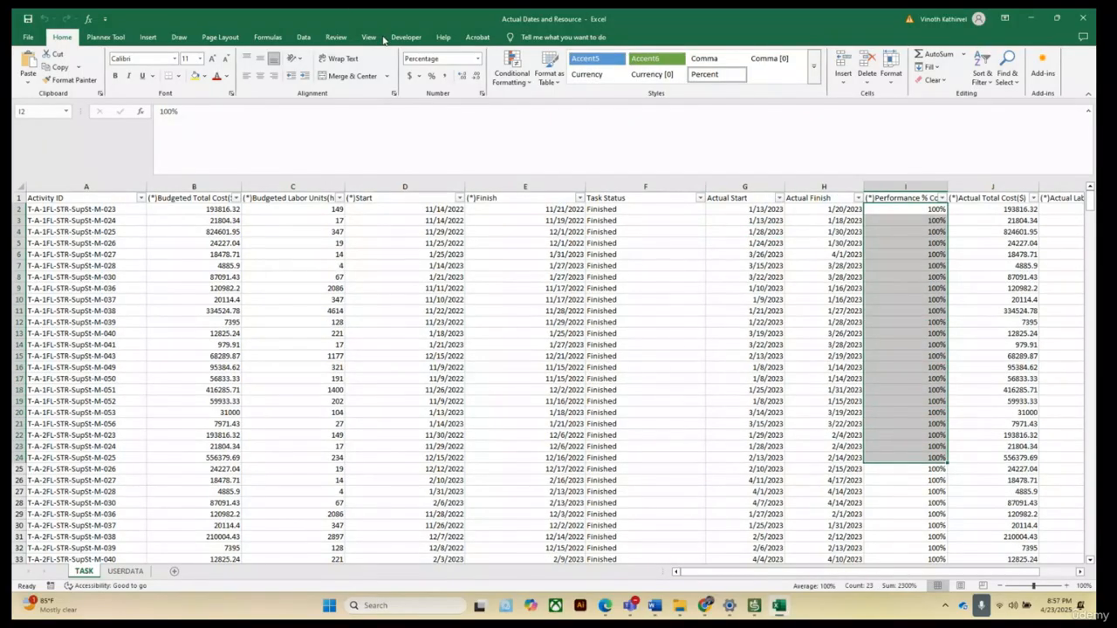
click(303, 39)
click(465, 77)
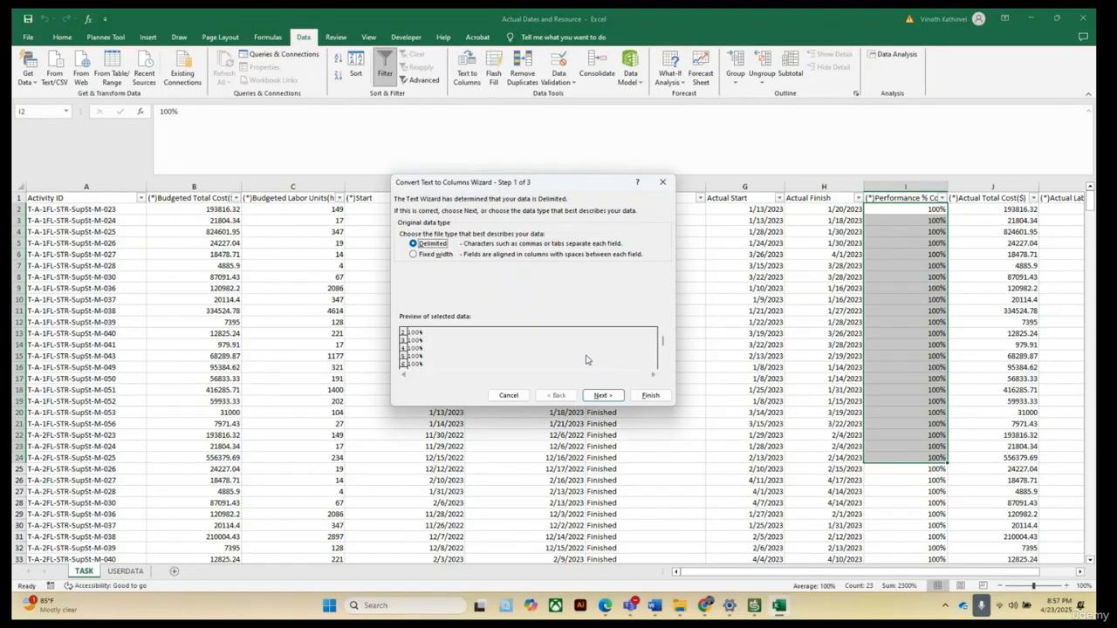
click(606, 397)
click(604, 396)
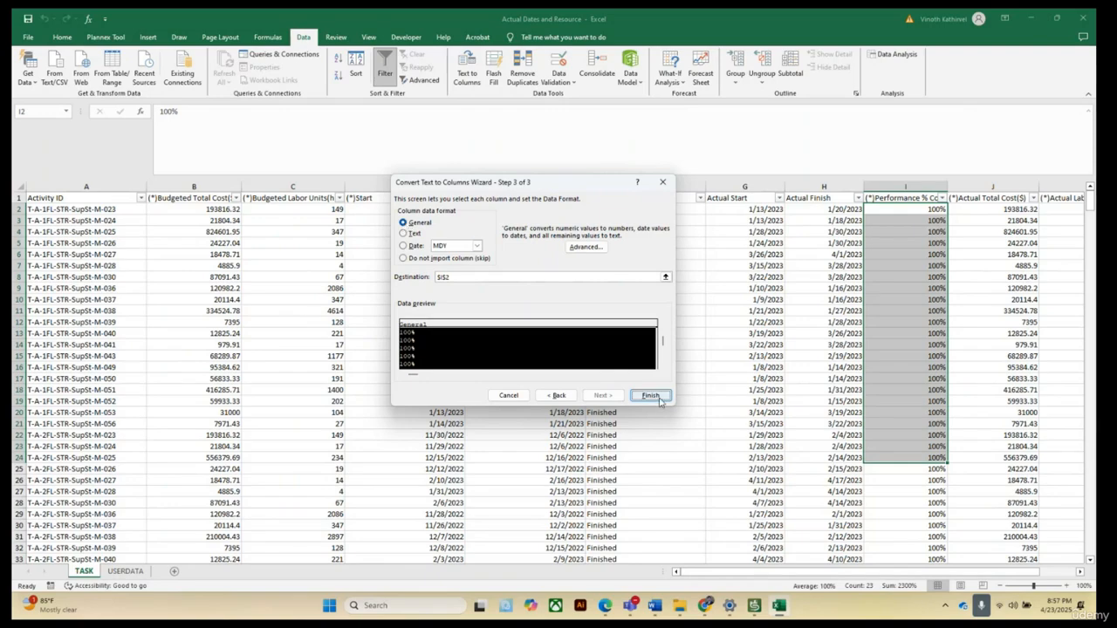
click(663, 181)
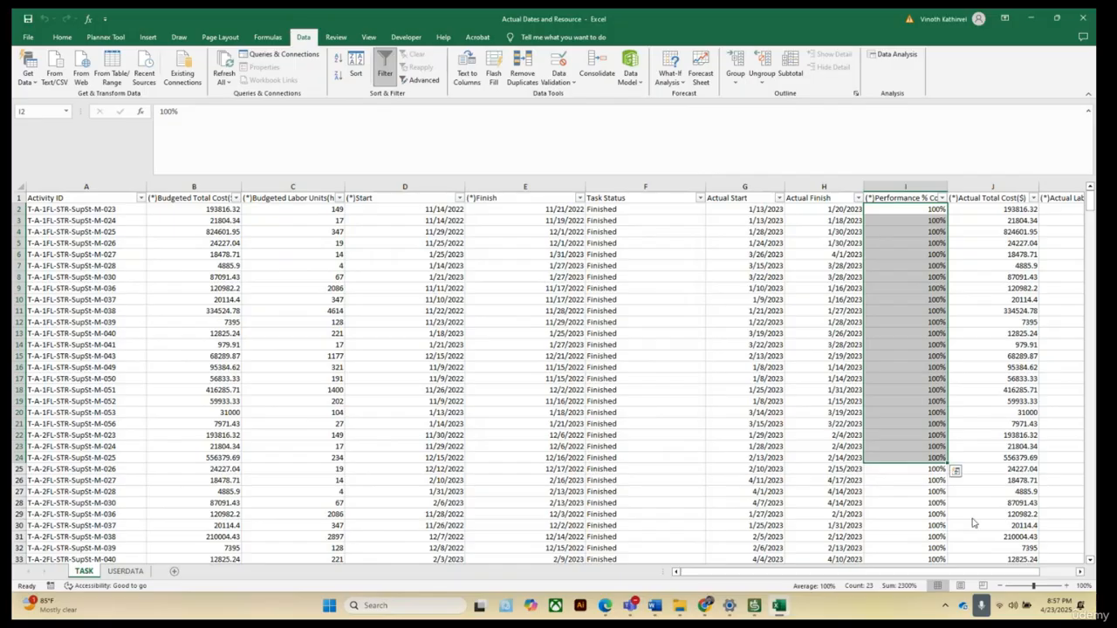
click(1009, 452)
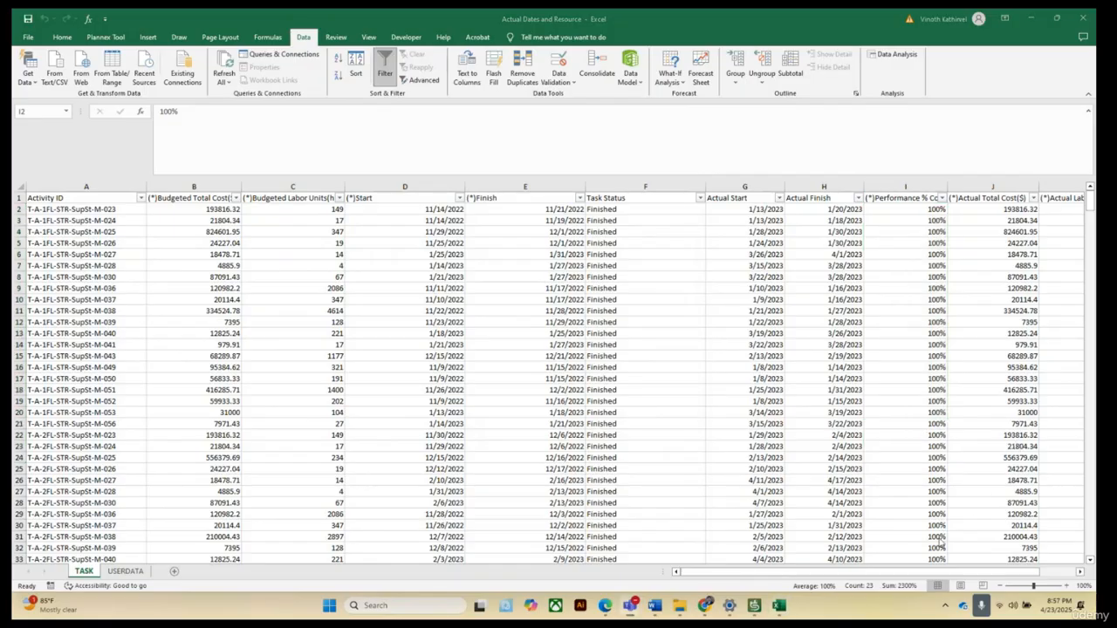
Scroll across to view the Actual Total Cost and Actual Labor Units columns.
click(1082, 574)
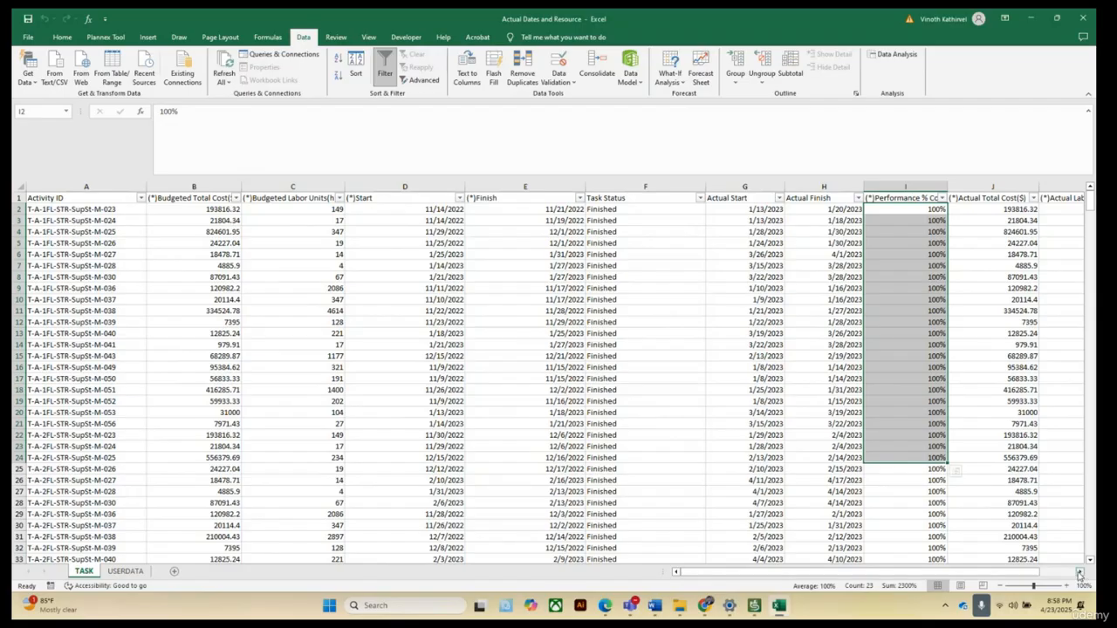
scroll(1079, 574, right, 2)
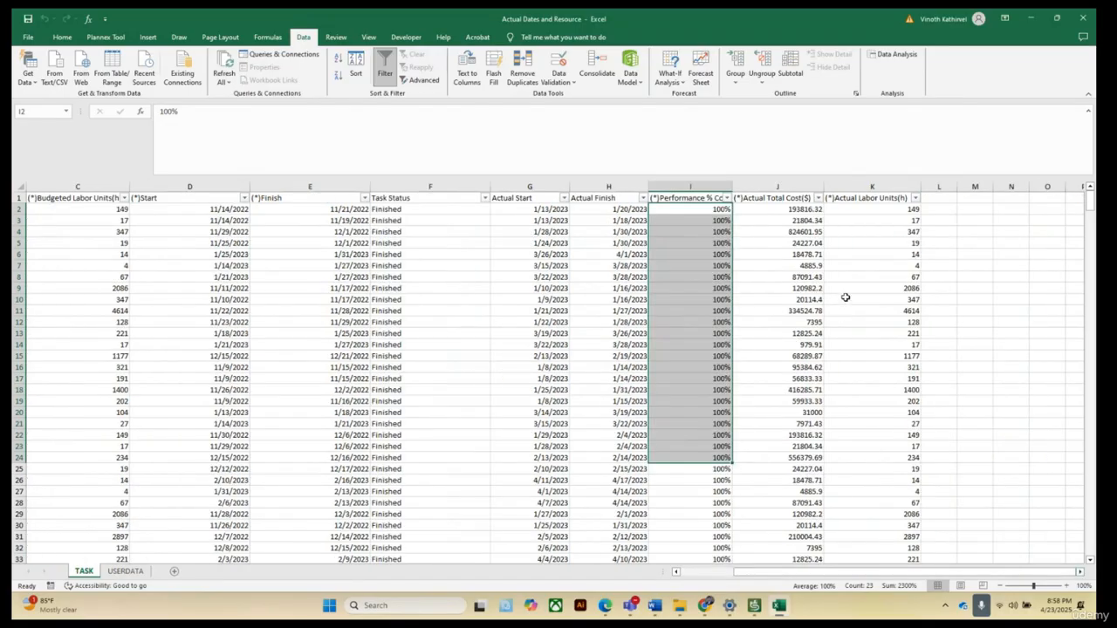
click(1063, 310)
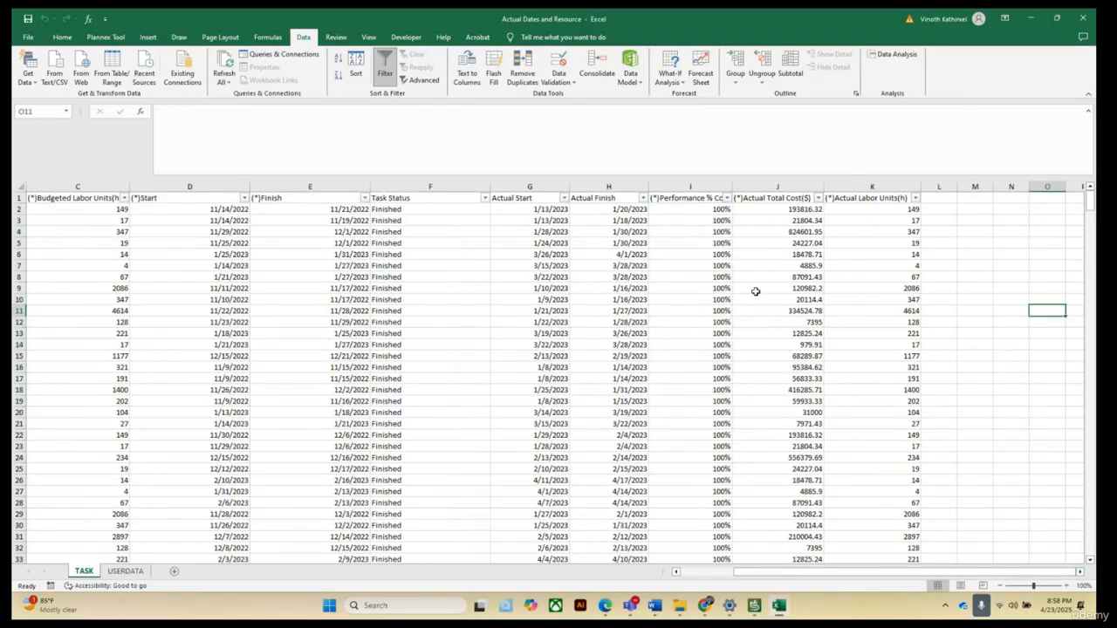
Inspect the Actual Total Cost formula and the time values stored in Actual Start and Actual Finish cells.
click(790, 213)
click(795, 344)
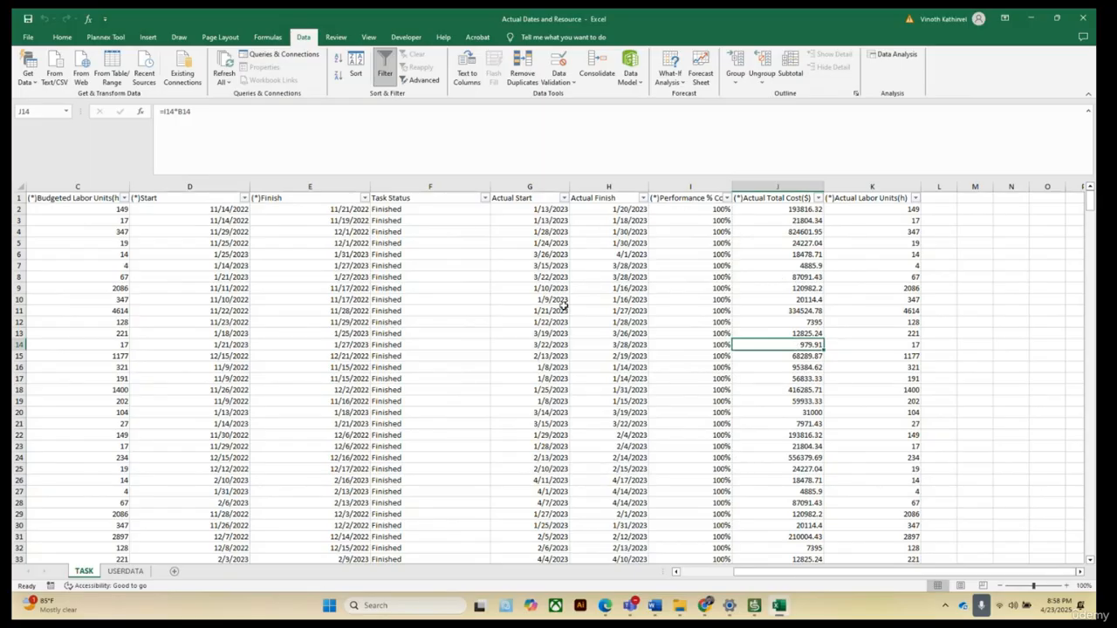
click(553, 209)
click(564, 323)
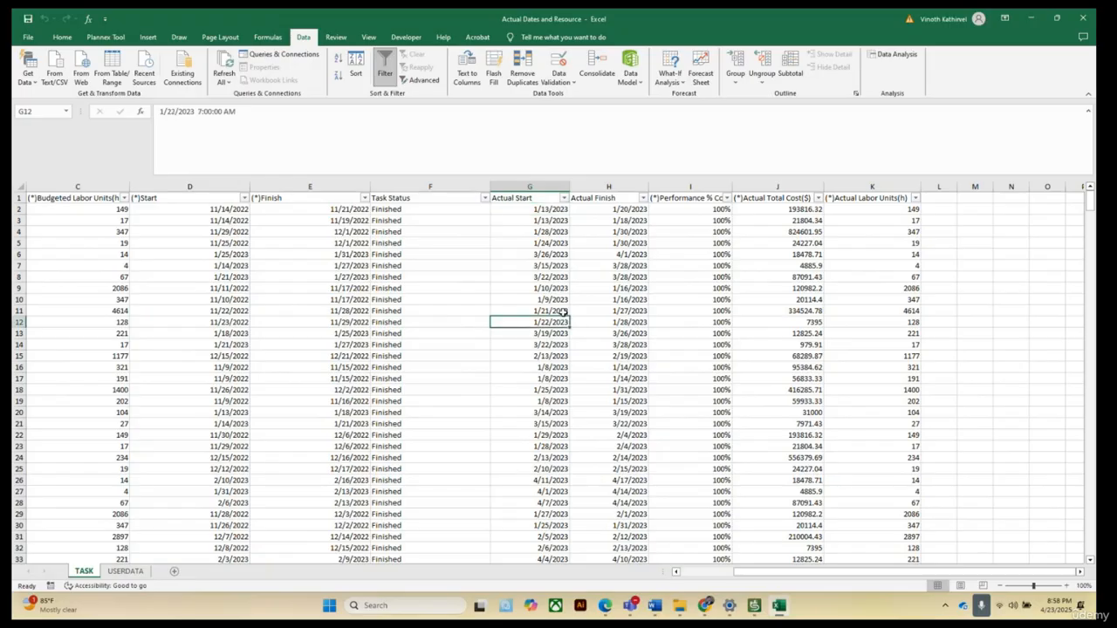
click(557, 412)
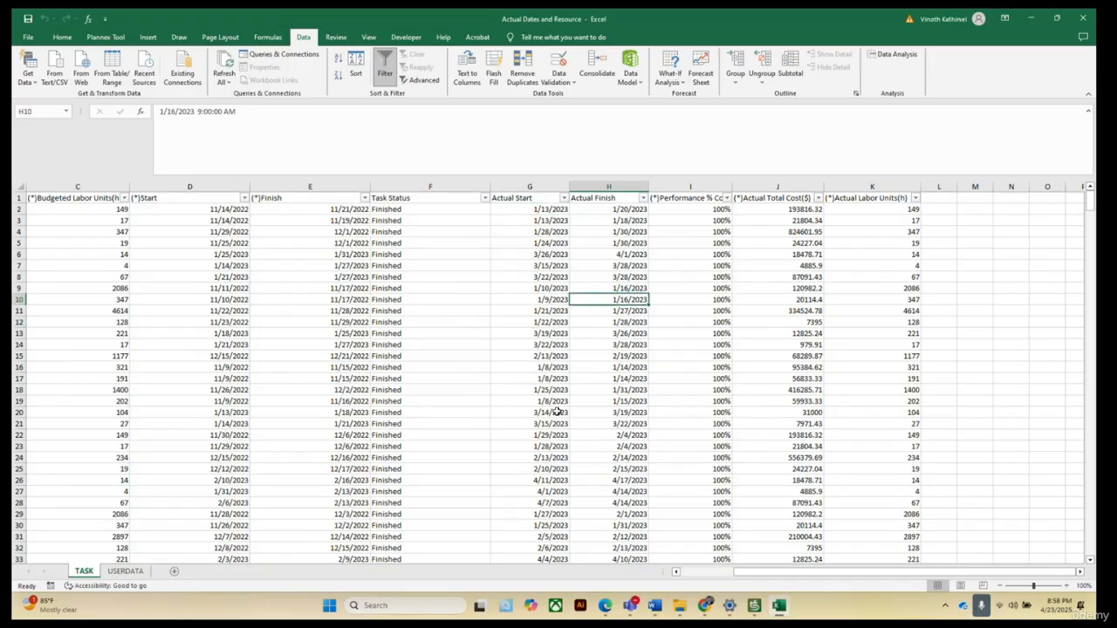
click(630, 325)
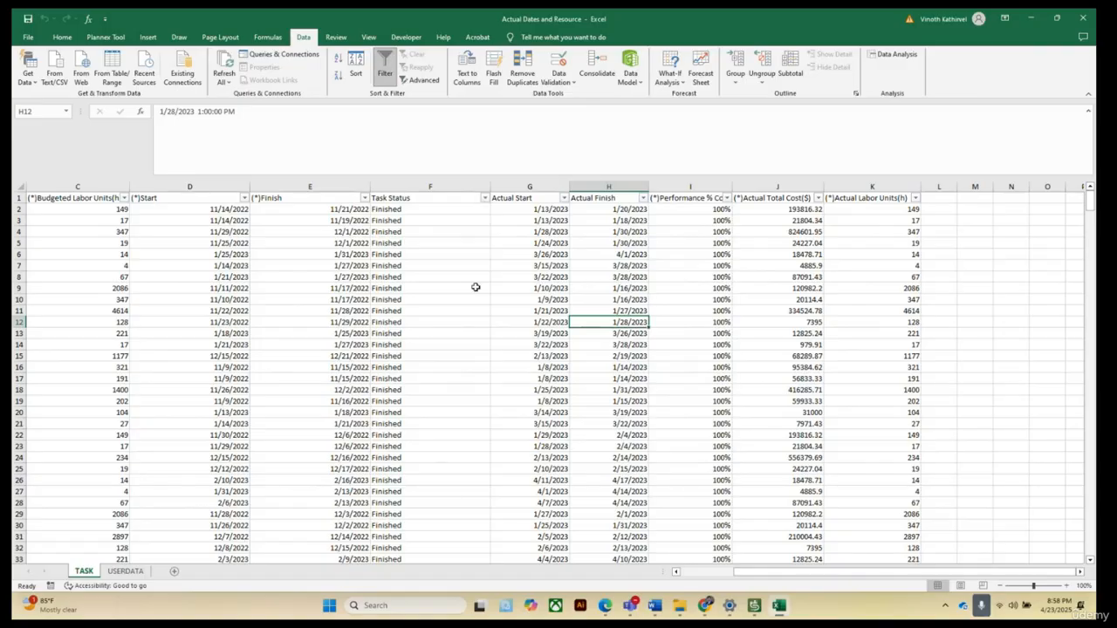
Scroll through and sample more Actual Start, Actual Finish and Performance % Complete cells.
scroll(552, 300, down, 4)
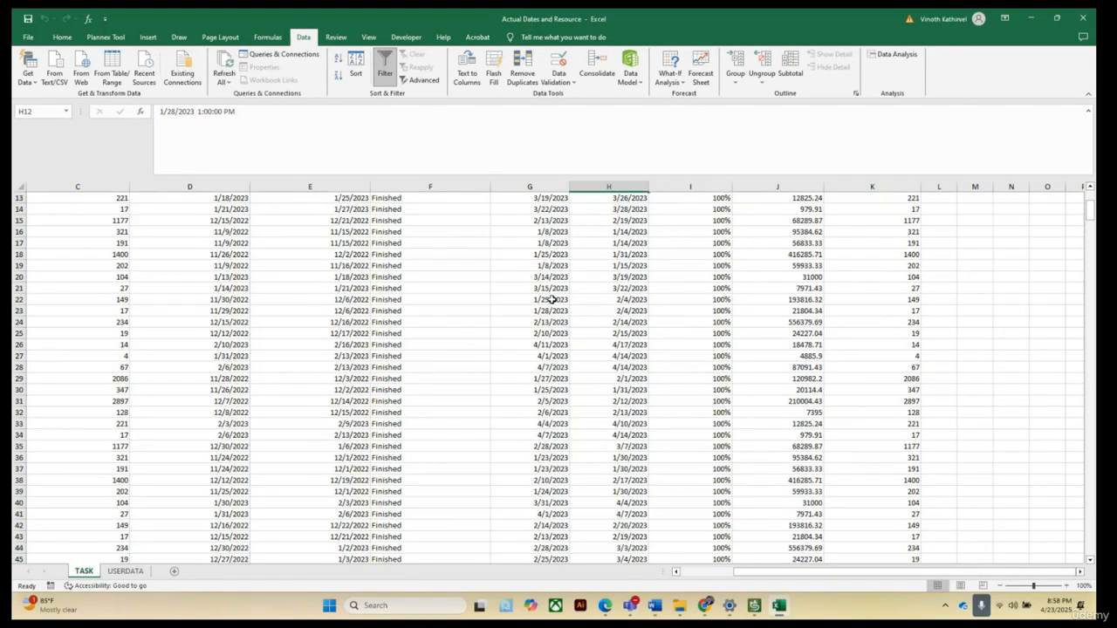
scroll(552, 299, up, 4)
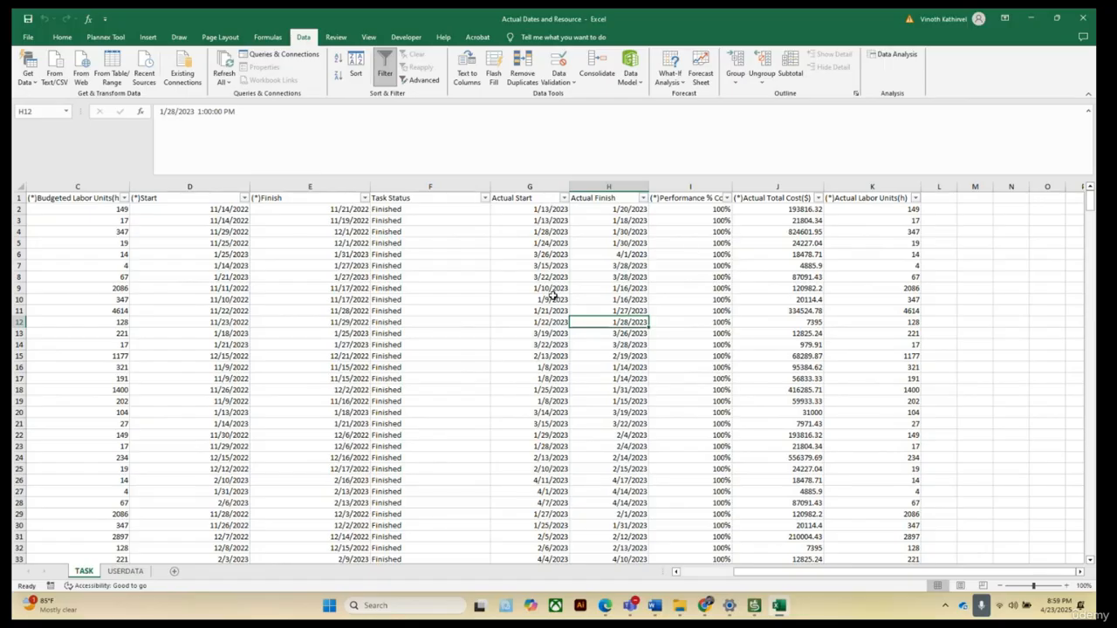
click(545, 210)
click(536, 380)
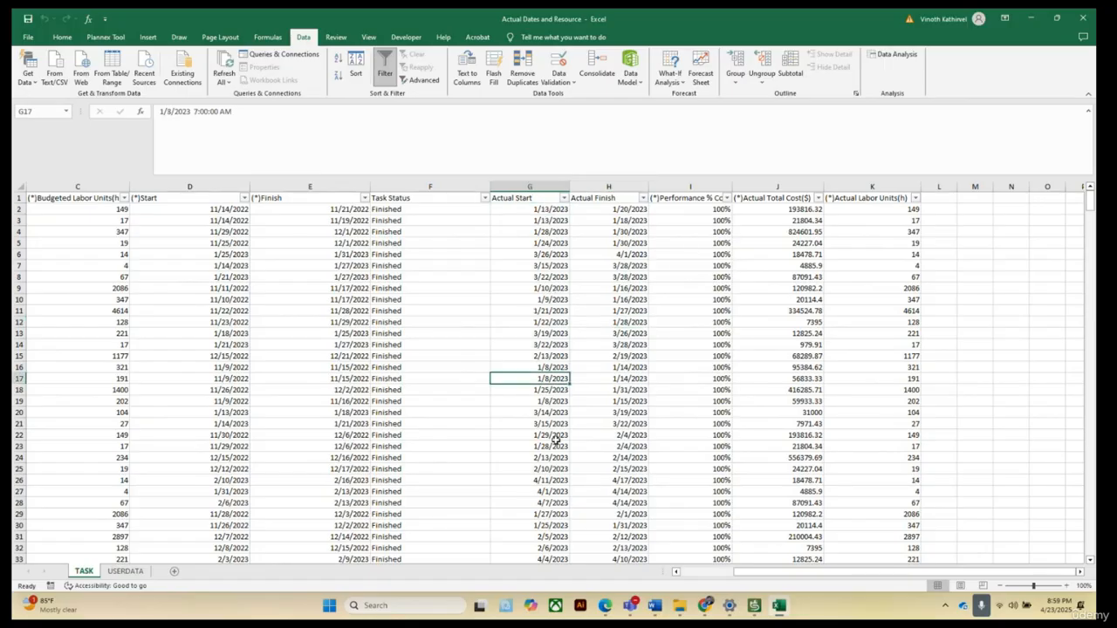
click(559, 491)
drag(628, 210, 627, 262)
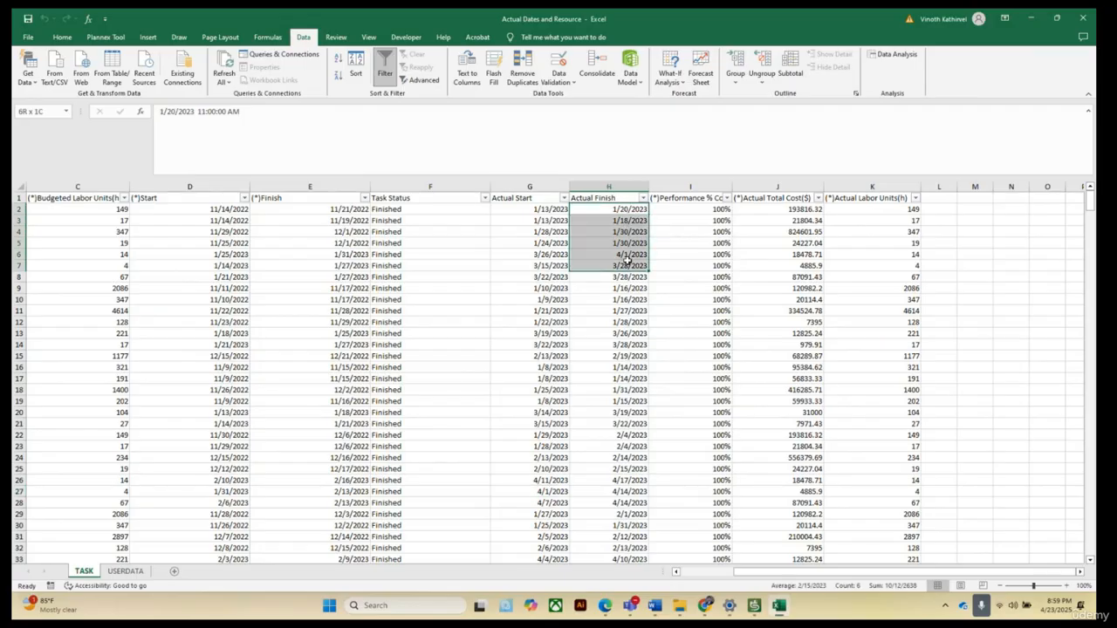
click(635, 344)
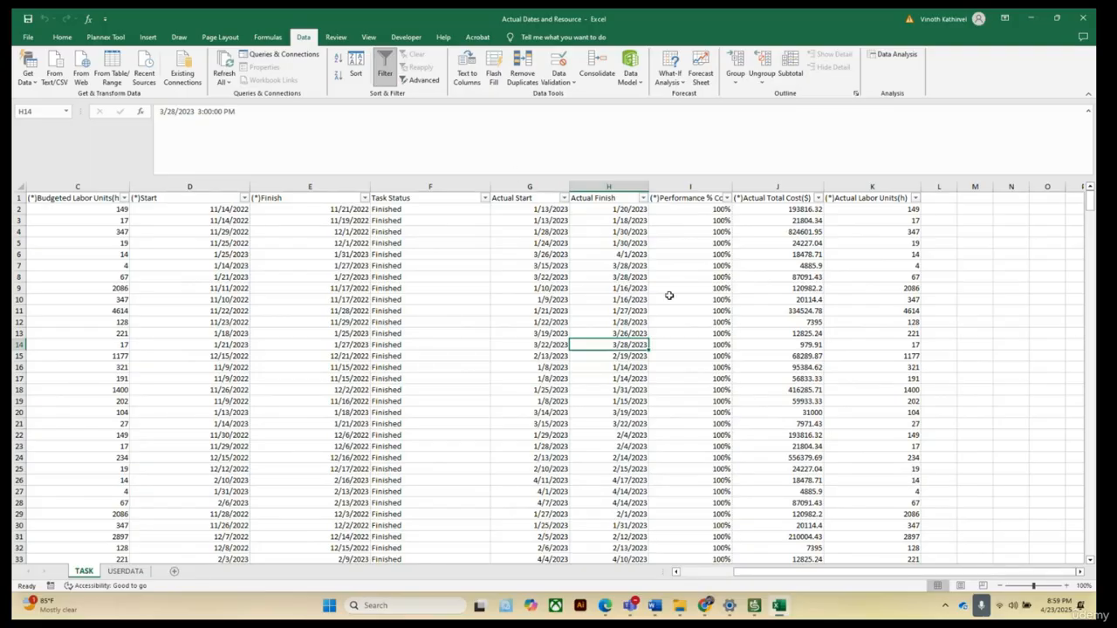
click(687, 287)
scroll(803, 290, down, 1)
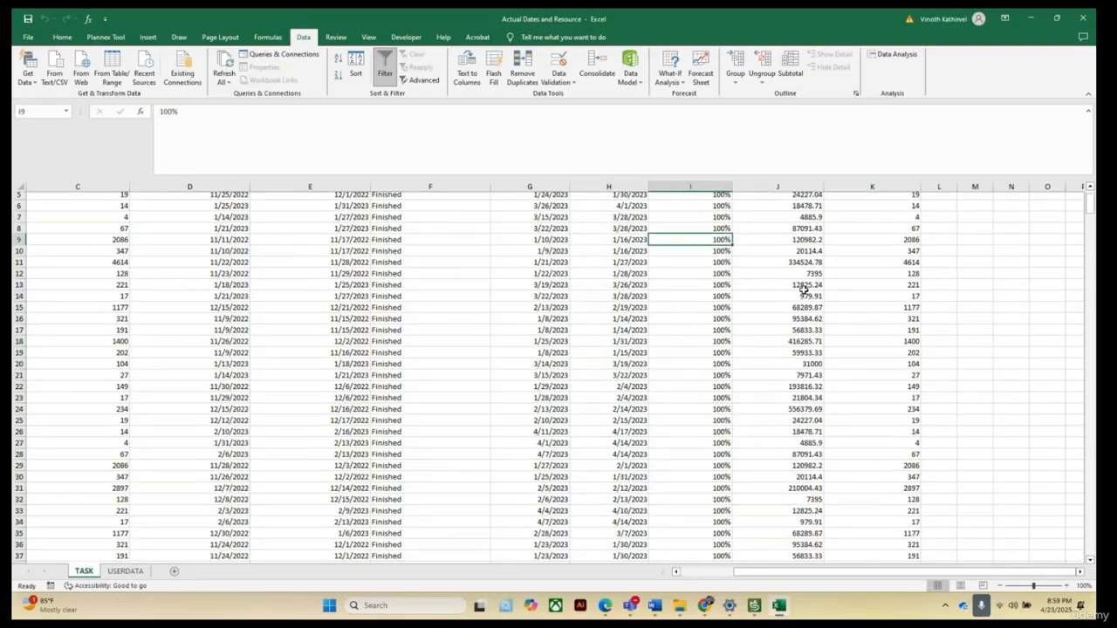
scroll(803, 290, up, 1)
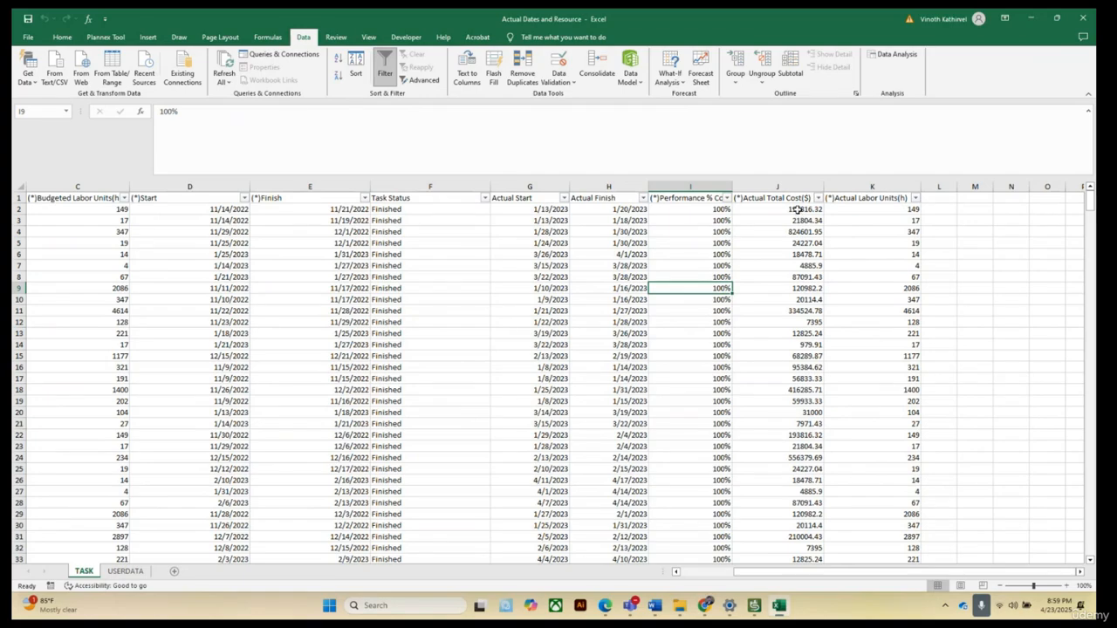
Start Text to Columns on the Actual Total Cost values, step through the wizard to General format, then close it.
drag(798, 209, 797, 334)
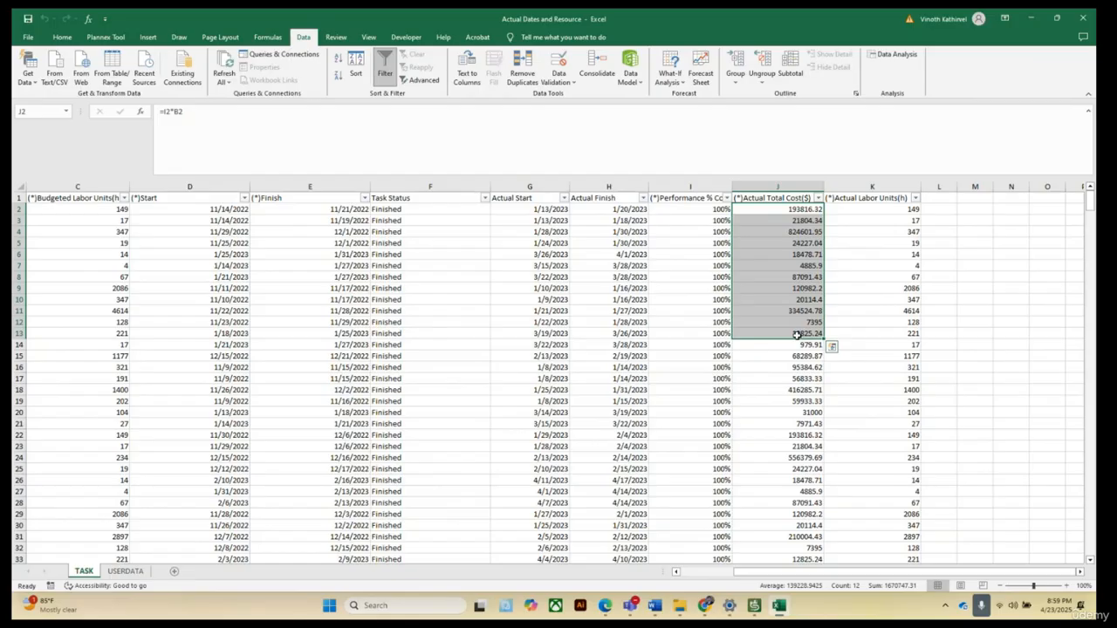
key(ctrl+shift+Down)
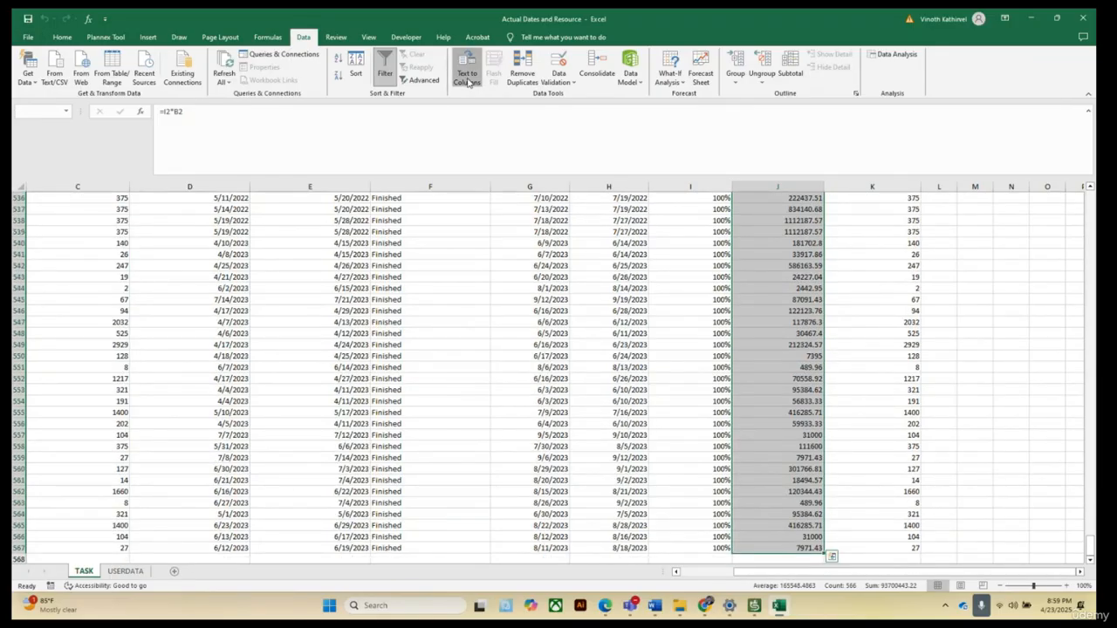
click(468, 77)
click(602, 395)
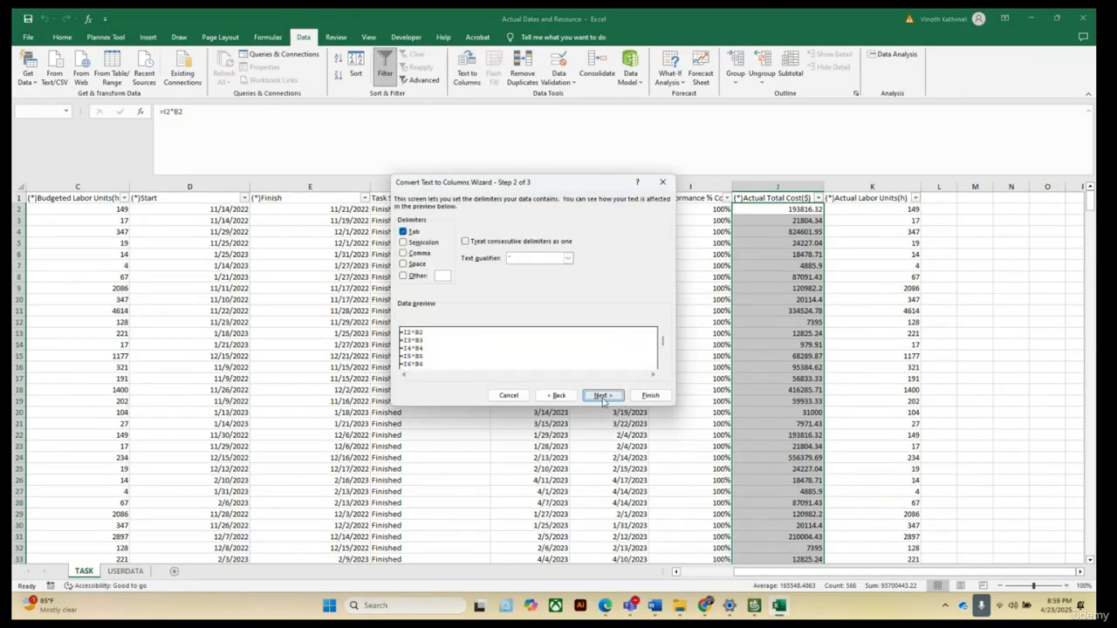
click(601, 396)
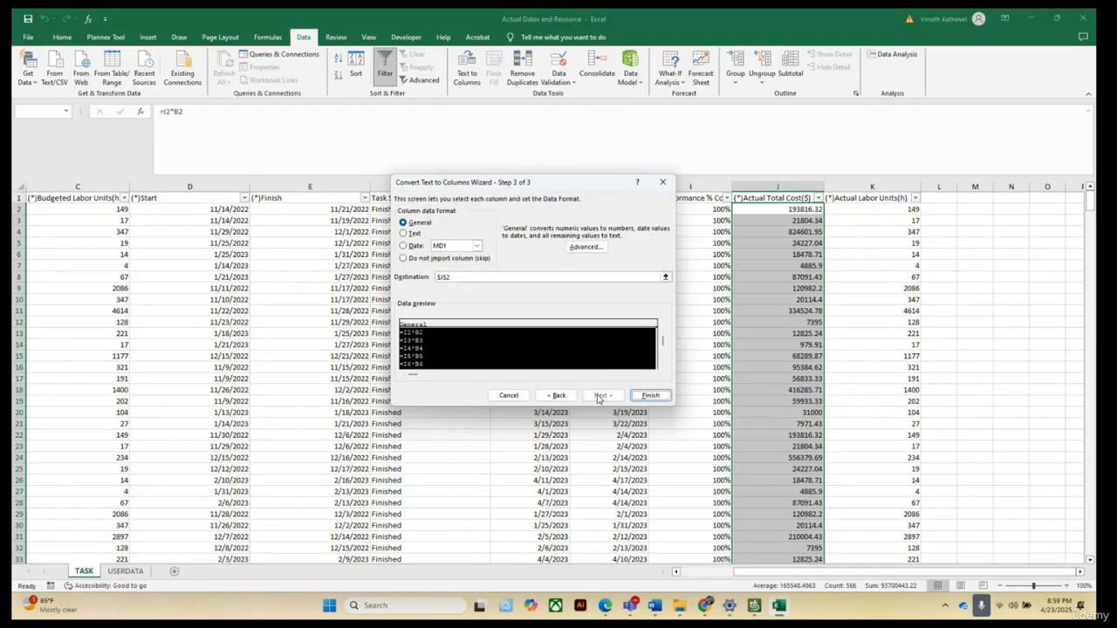
click(420, 223)
click(662, 182)
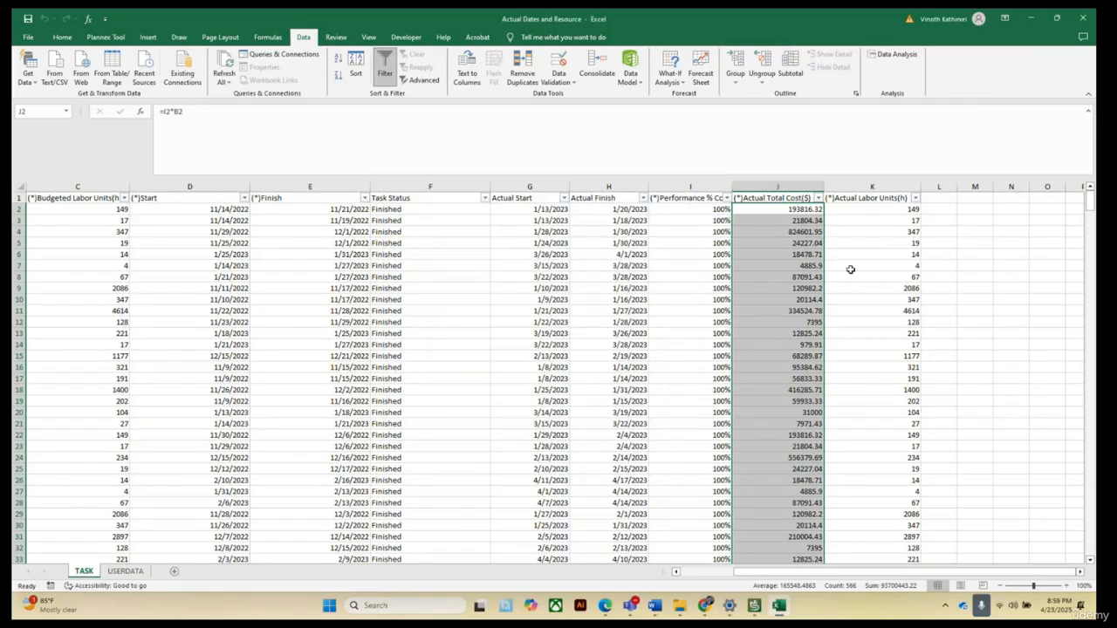
click(975, 298)
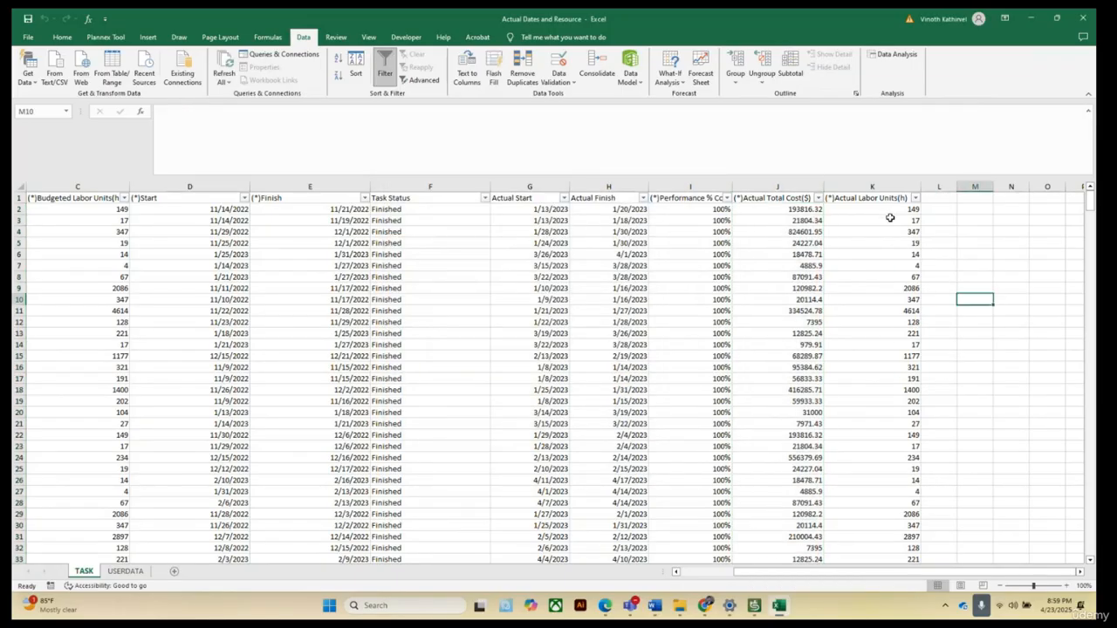
Convert the Actual Labor Units values with Text to Columns, finishing with General column format.
drag(885, 212, 876, 391)
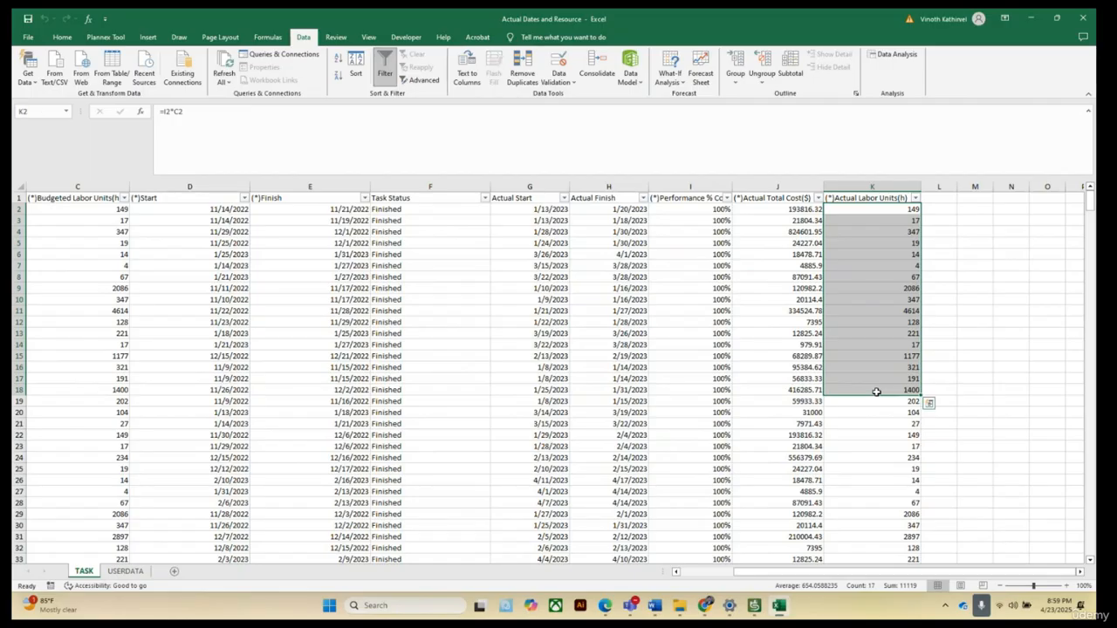
key(ctrl+shift+Down)
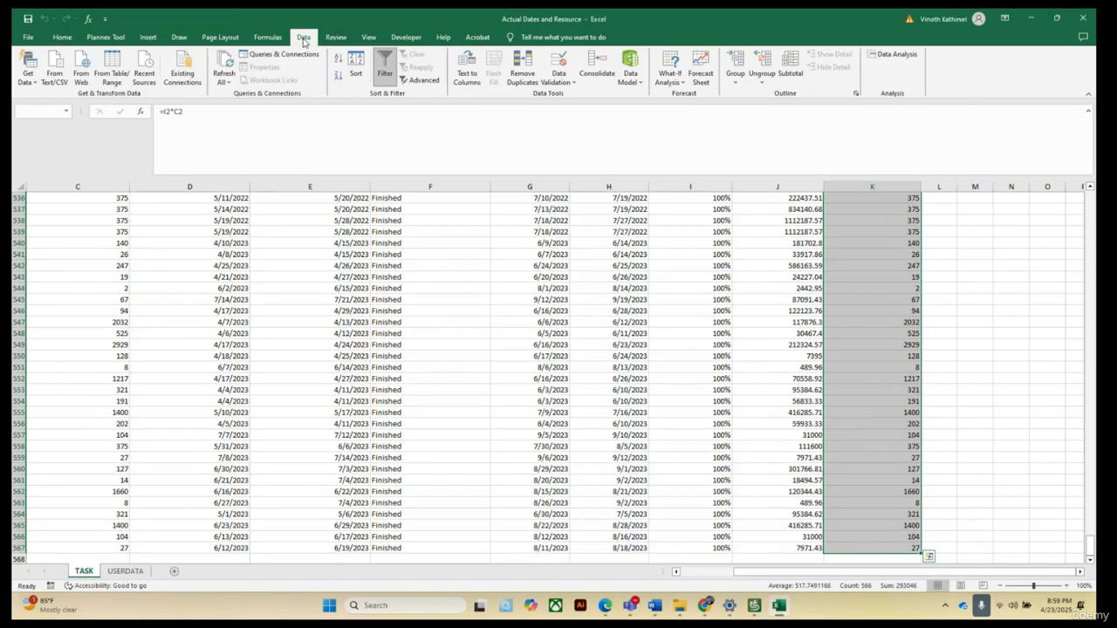
click(469, 79)
click(602, 395)
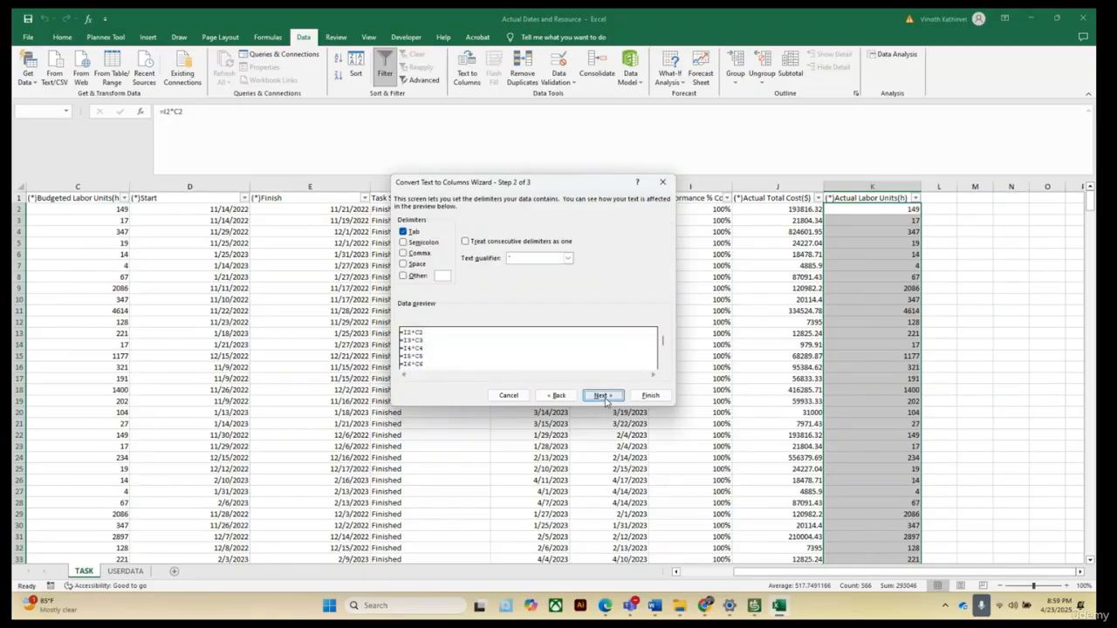
click(602, 395)
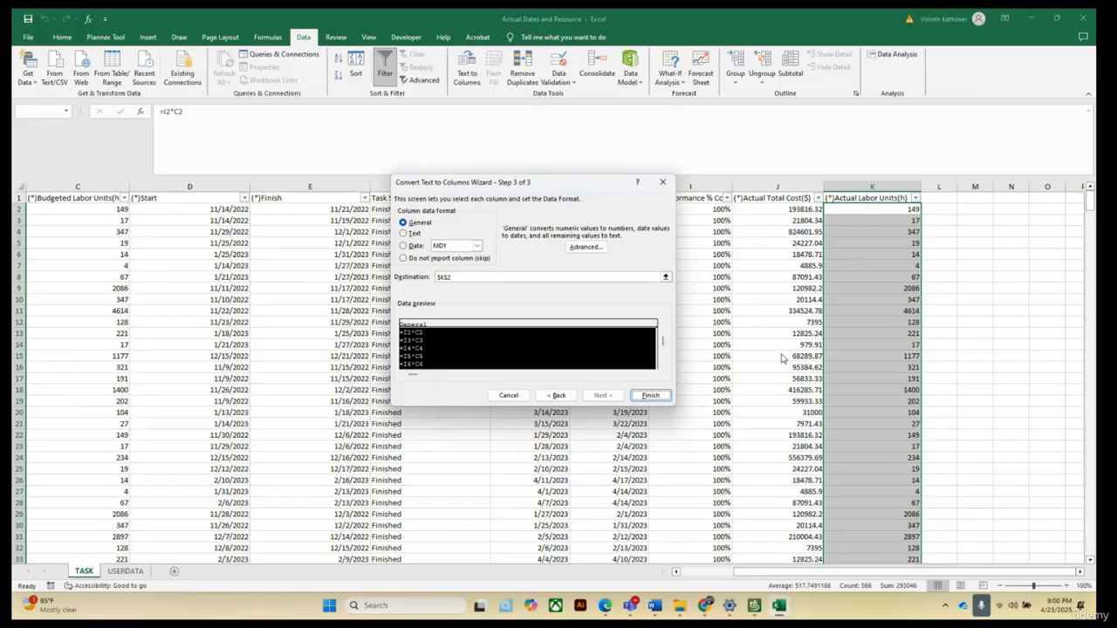
click(650, 397)
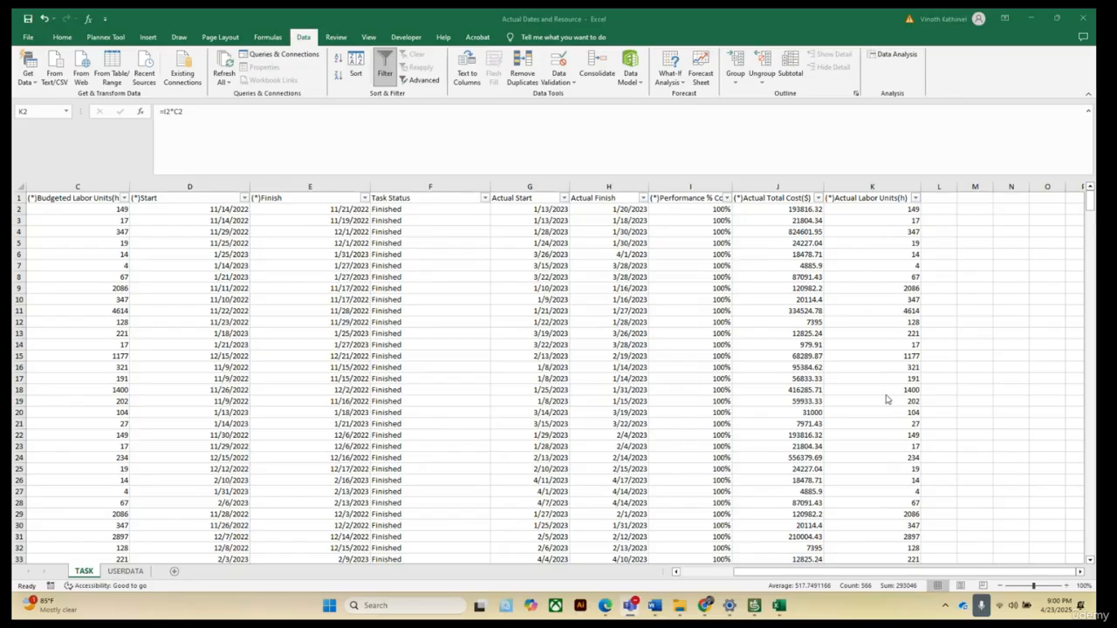
Review the Actual Total Cost values and scroll across the sheet to its first columns and back.
scroll(845, 328, down, 4)
scroll(844, 332, up, 4)
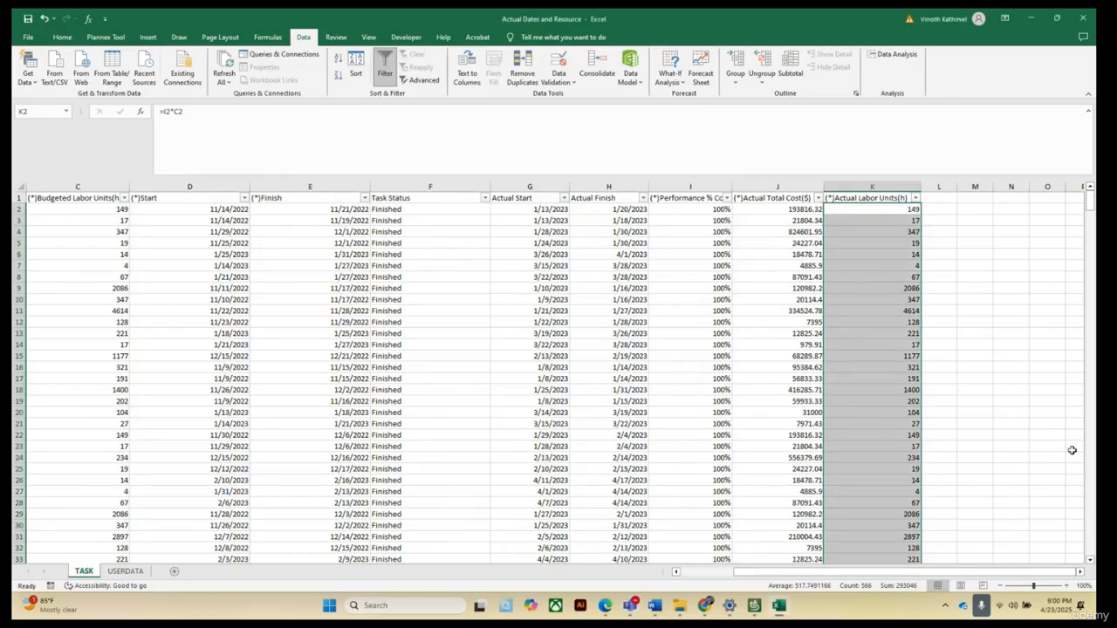
click(962, 352)
click(787, 213)
drag(787, 213, 799, 457)
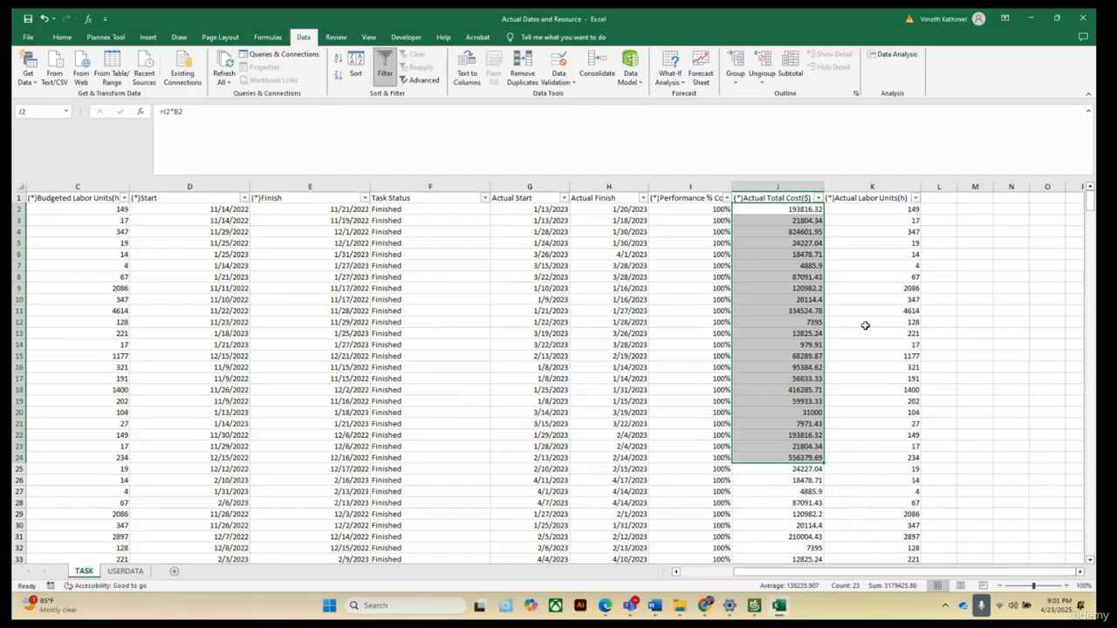
click(1014, 353)
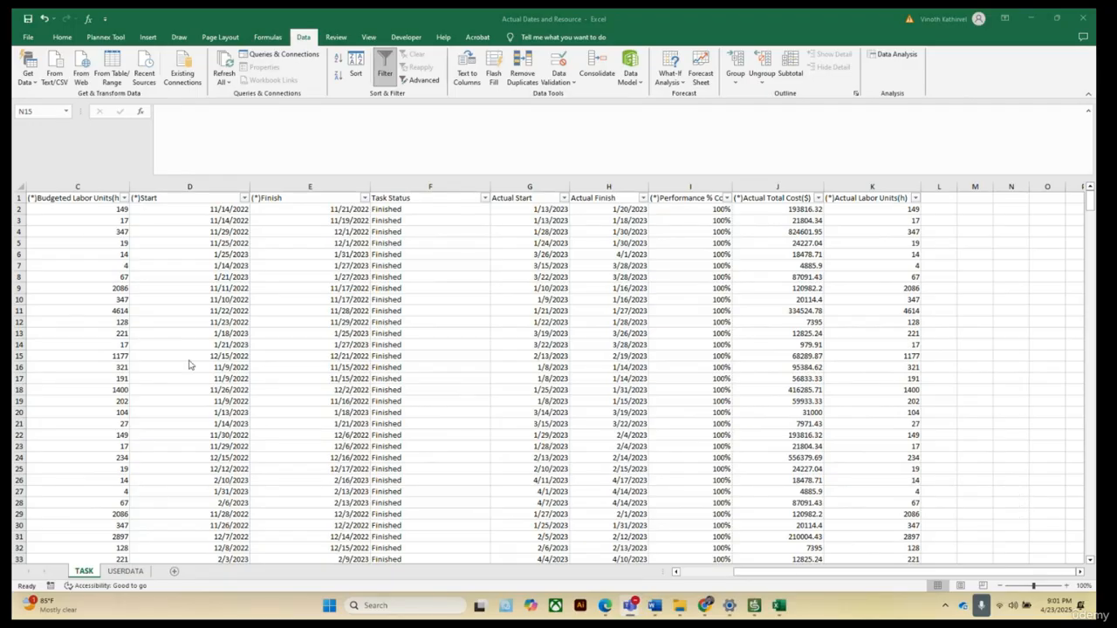
click(754, 575)
drag(740, 573, 642, 595)
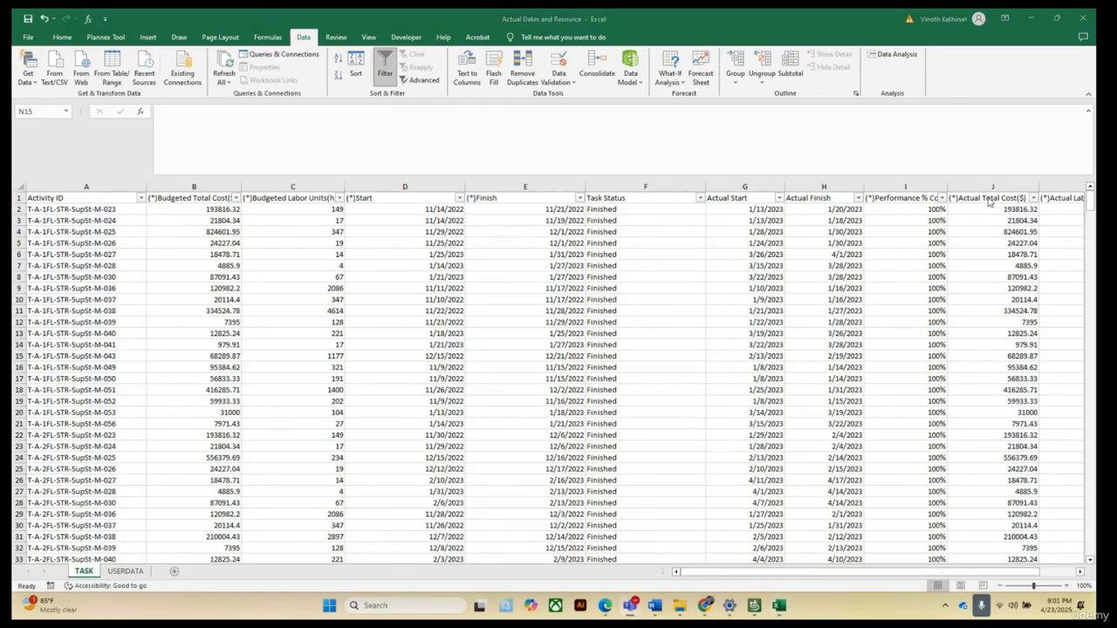
click(1080, 571)
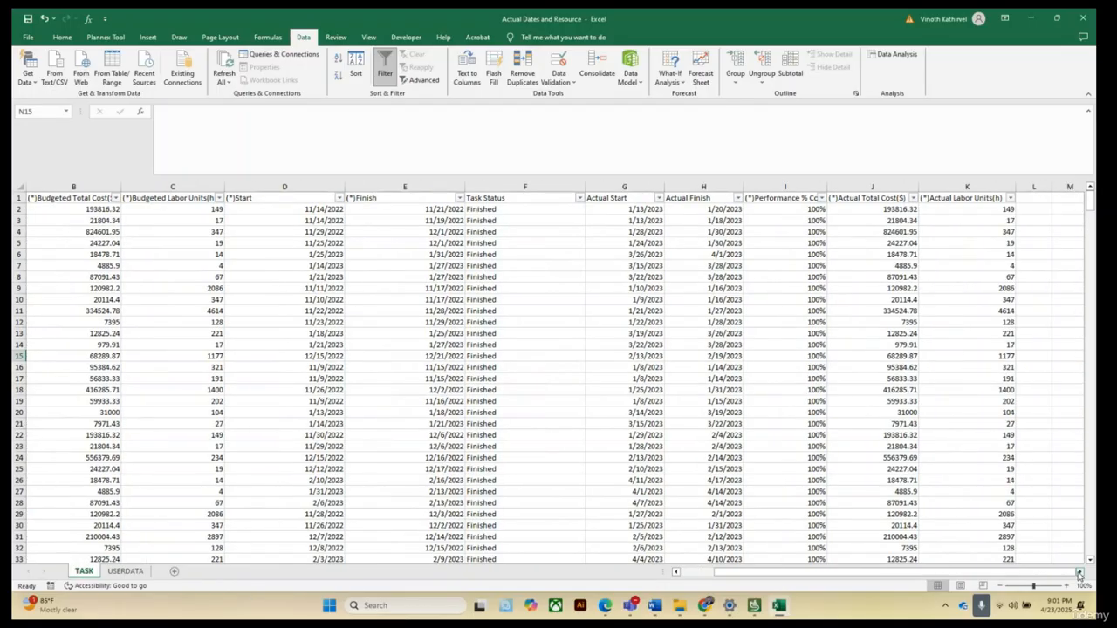
Inspect the Actual Total Cost and Actual Labor Units header names.
click(855, 198)
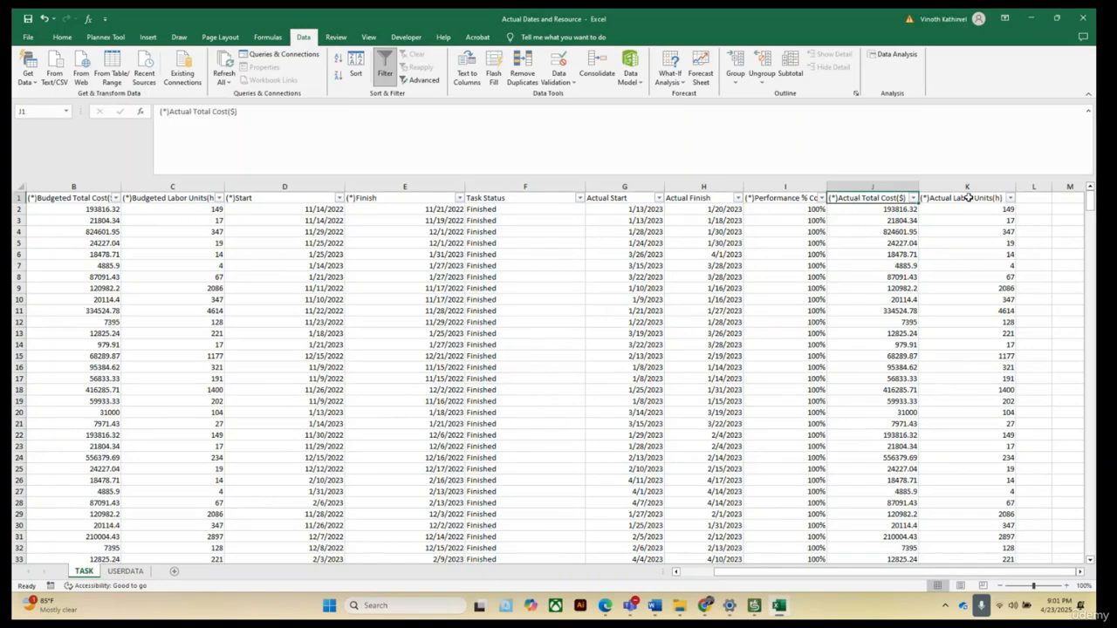
click(968, 198)
click(869, 200)
click(975, 201)
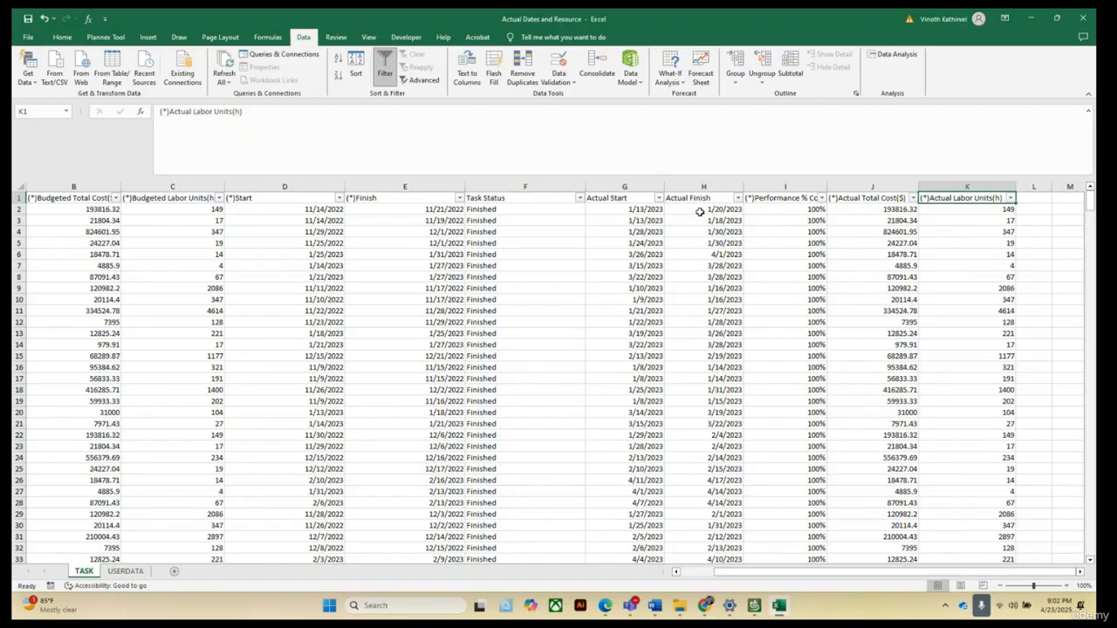
click(959, 256)
click(864, 196)
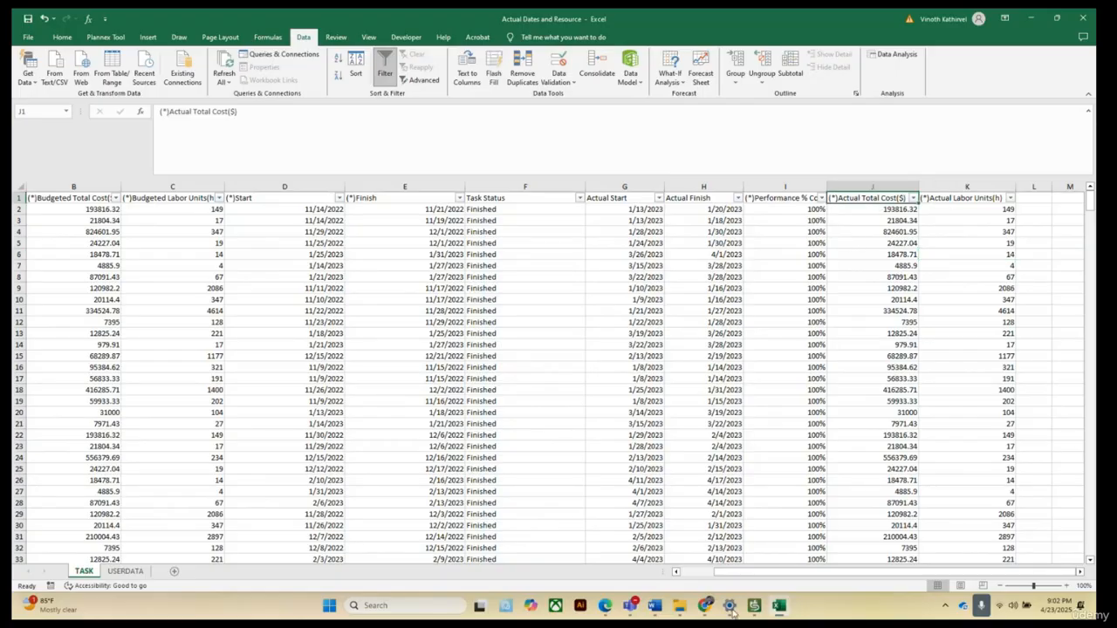
Switch to the SYNCHRO 4D model window.
mouse_move(754, 605)
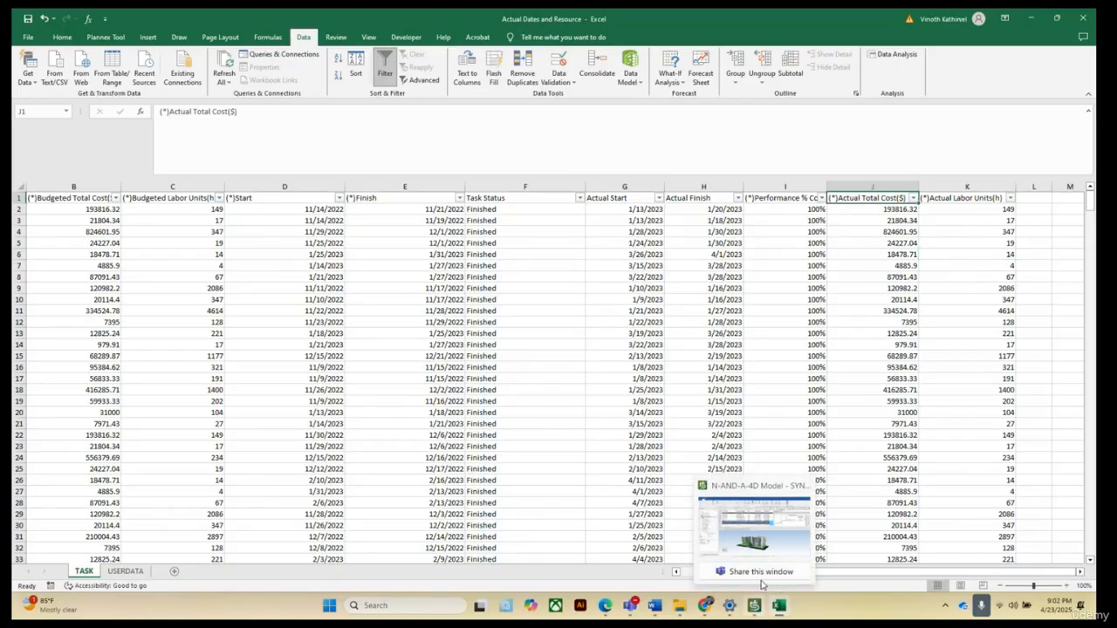
click(755, 532)
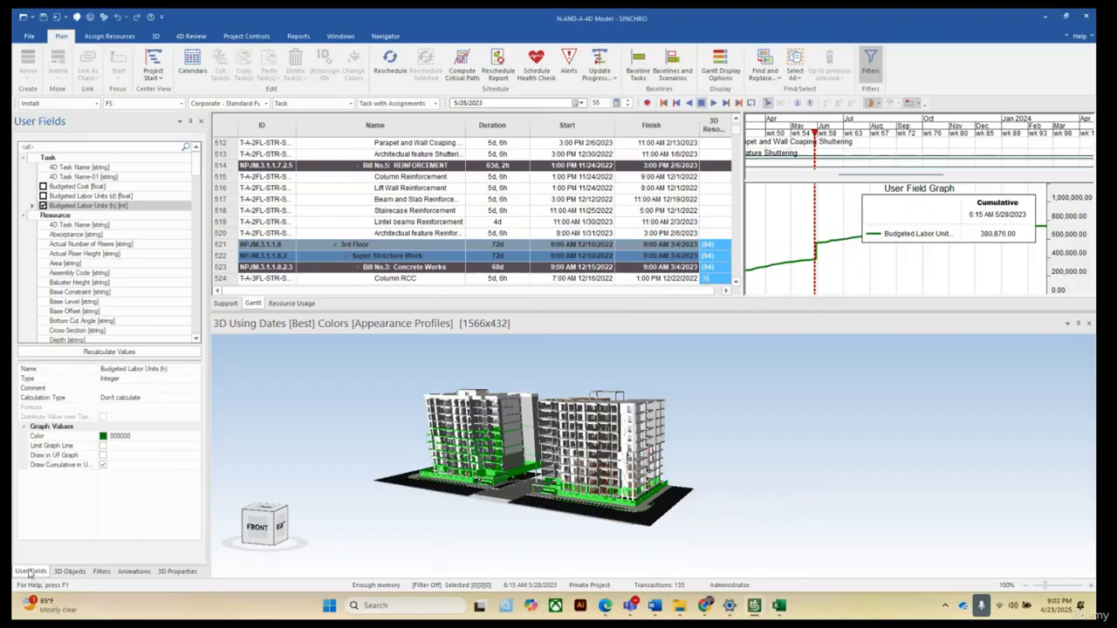
Add a Task user field named Total Actual Cost of type Number with a blue colour, drawn cumulatively in the user field graph.
right_click(128, 207)
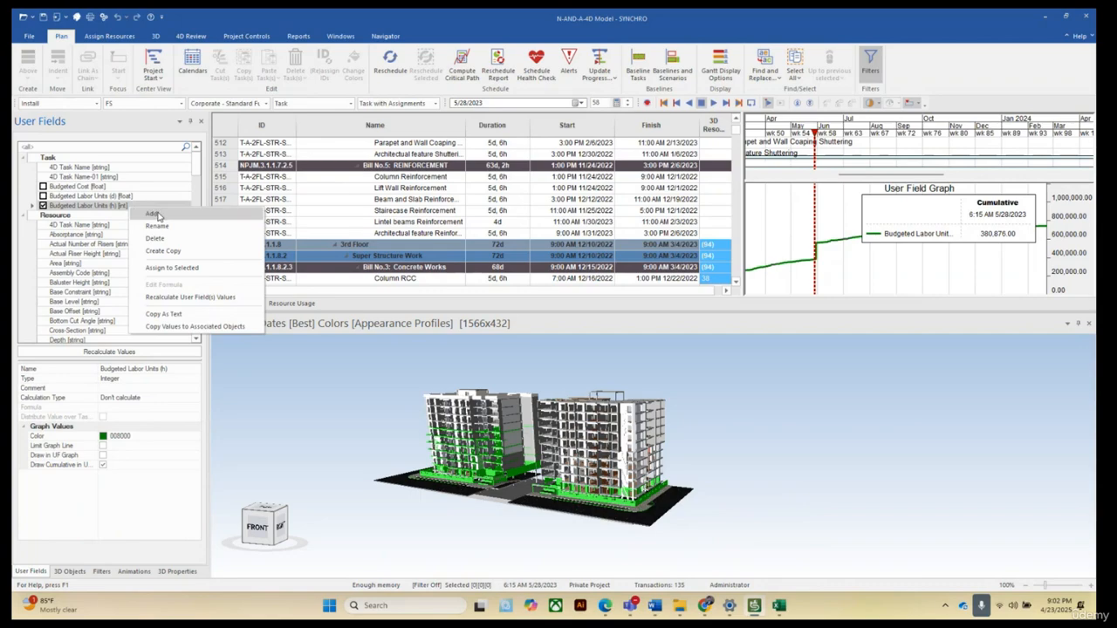
click(158, 216)
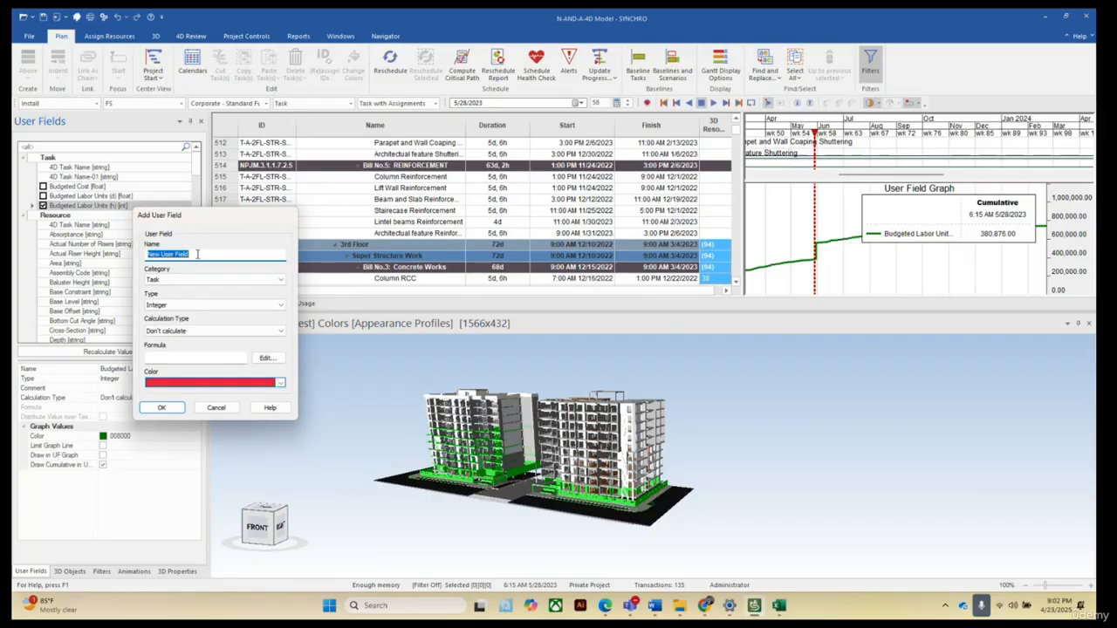
text(Total Actual Cost)
click(262, 280)
click(277, 305)
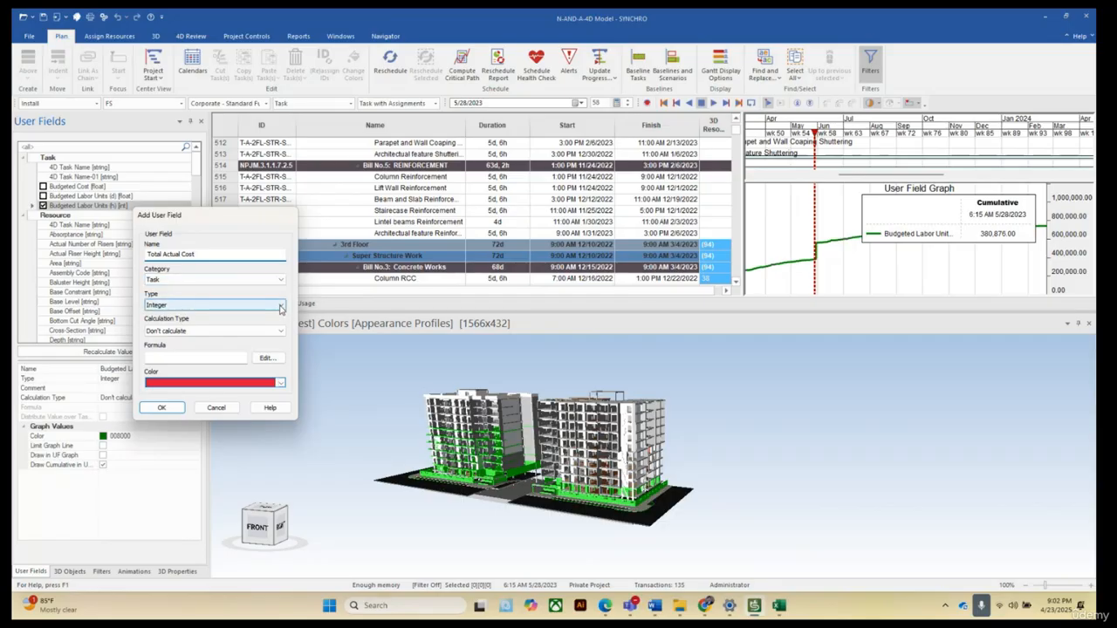
click(280, 307)
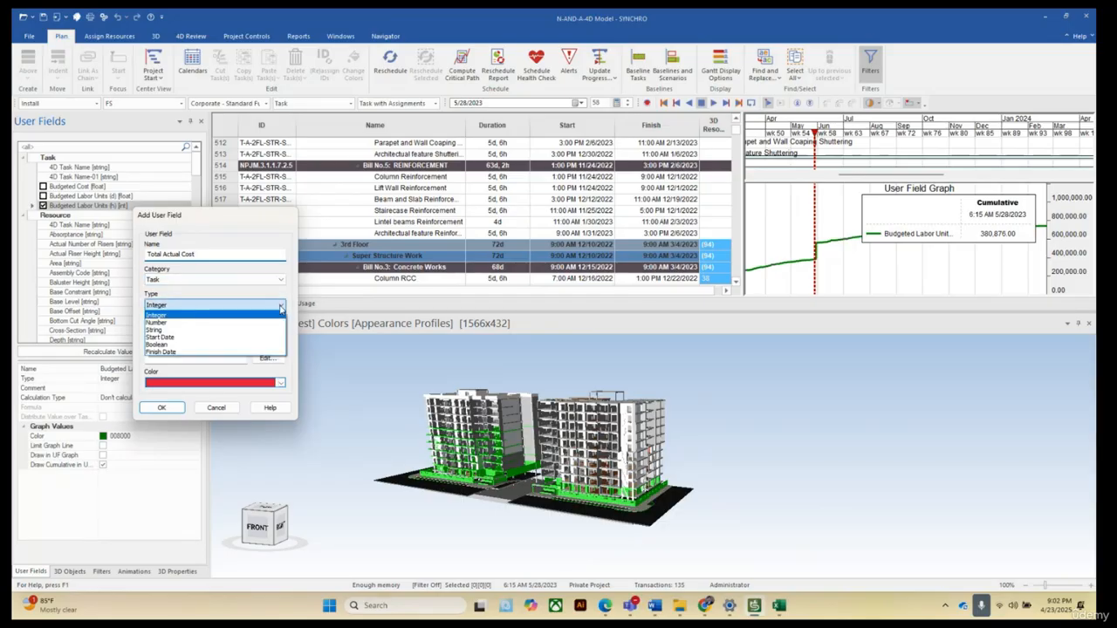
click(165, 325)
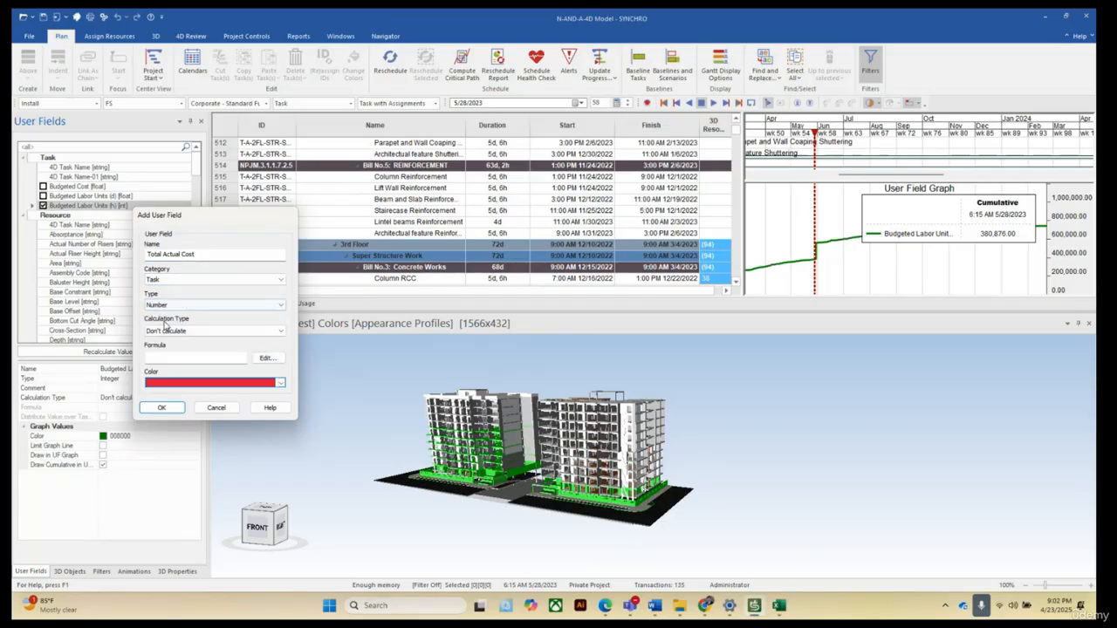
click(281, 384)
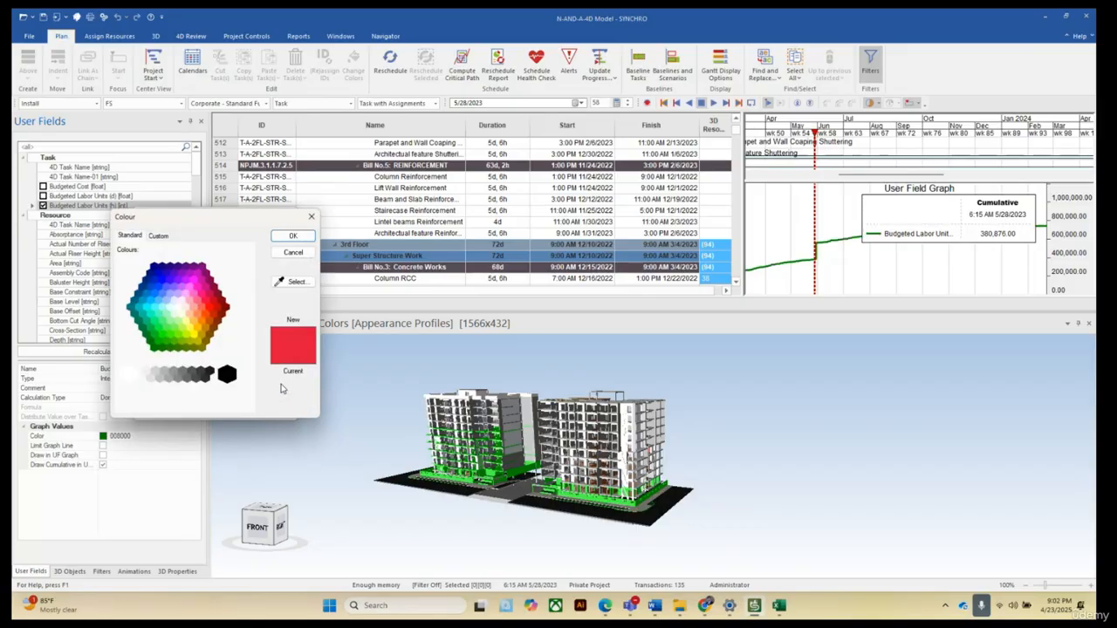
click(166, 286)
click(293, 236)
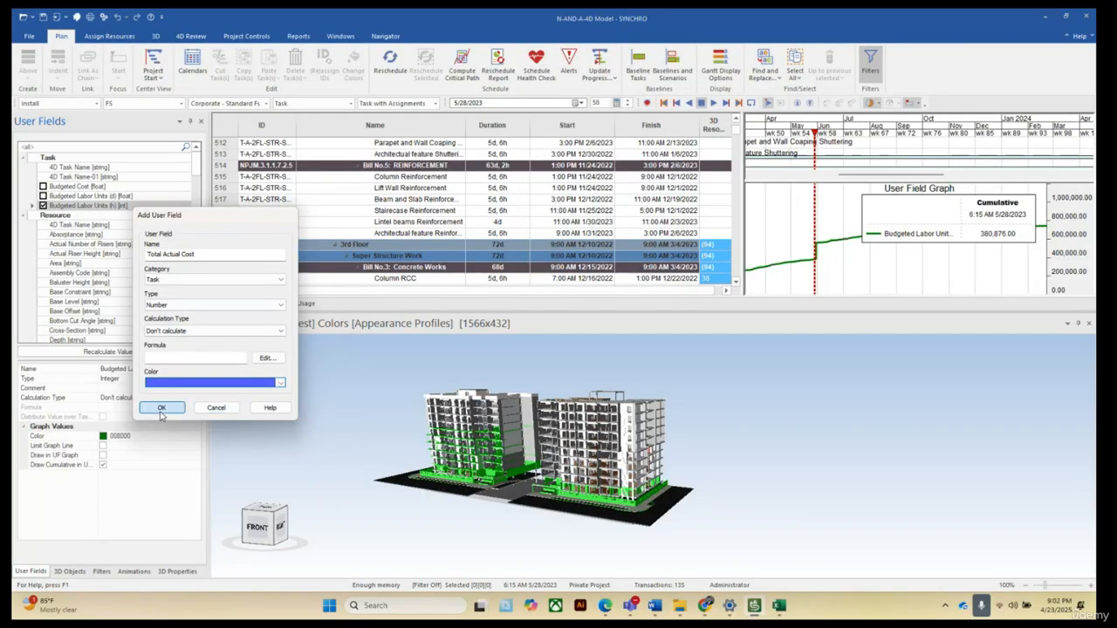
click(161, 408)
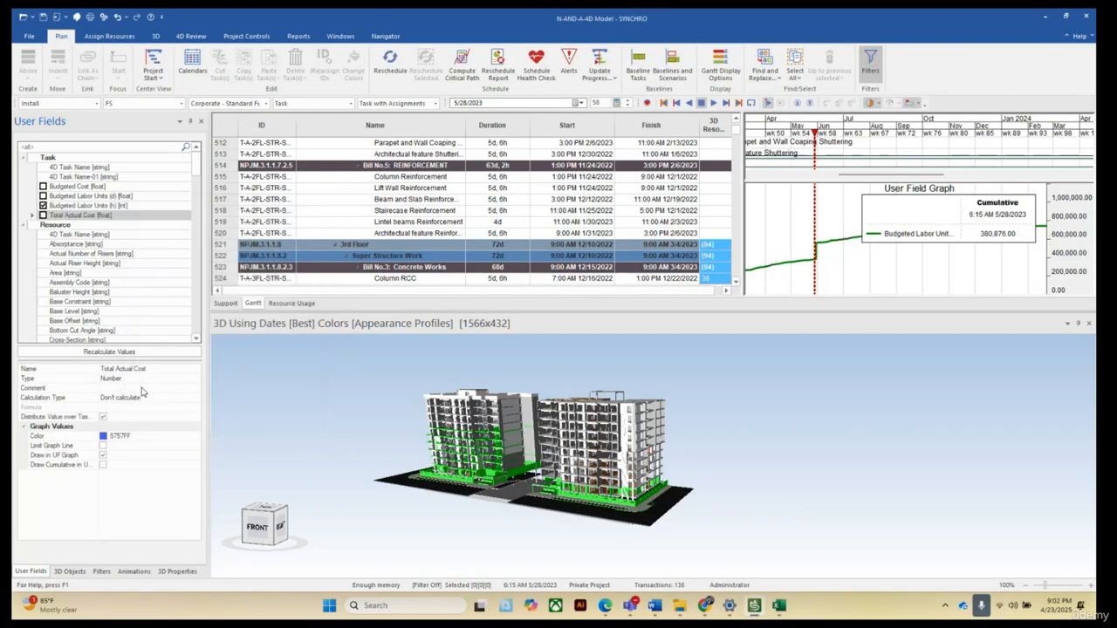
click(102, 456)
click(103, 465)
Add a Task user field named Total Actual Labor Units (h) of type Number with a blue colour and adjust its graph drawing options.
right_click(136, 215)
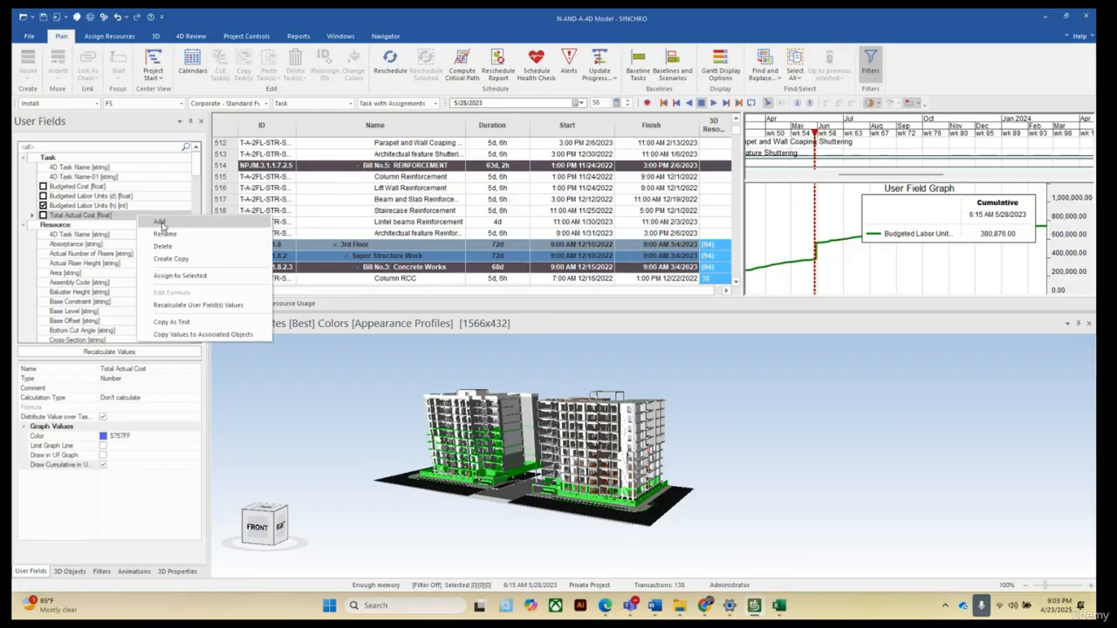
click(162, 222)
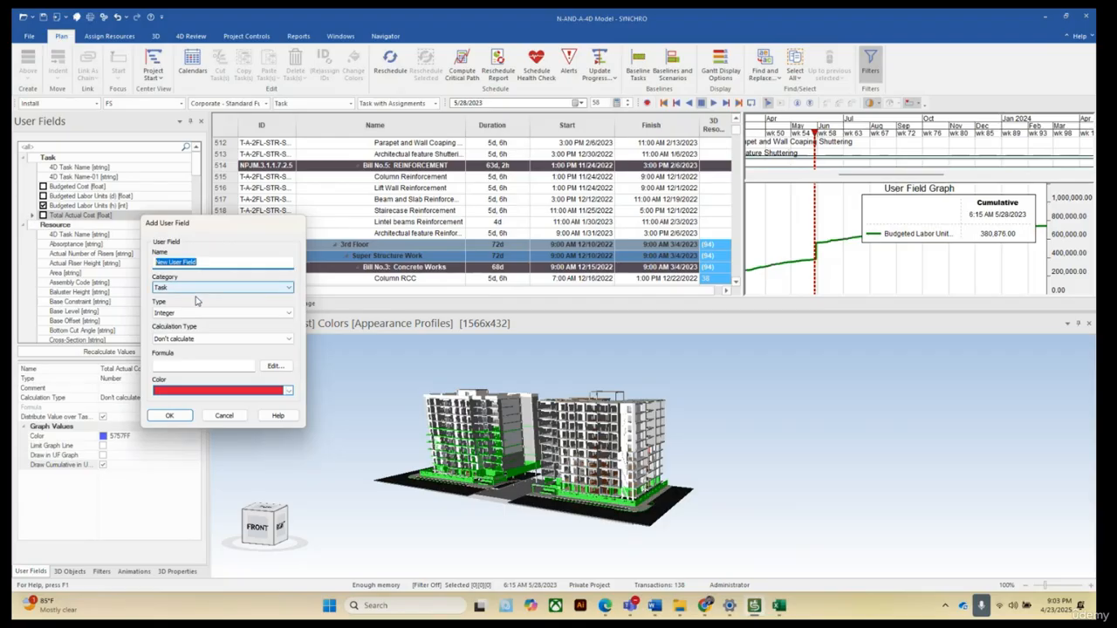
text(Total Actual Labo)
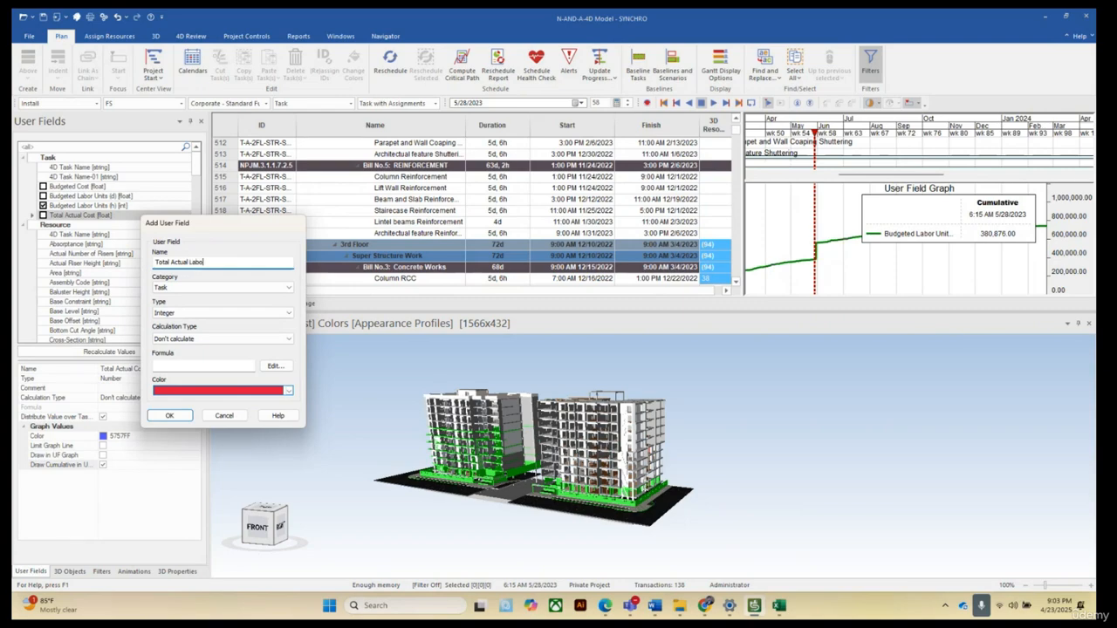
text(Units (h)
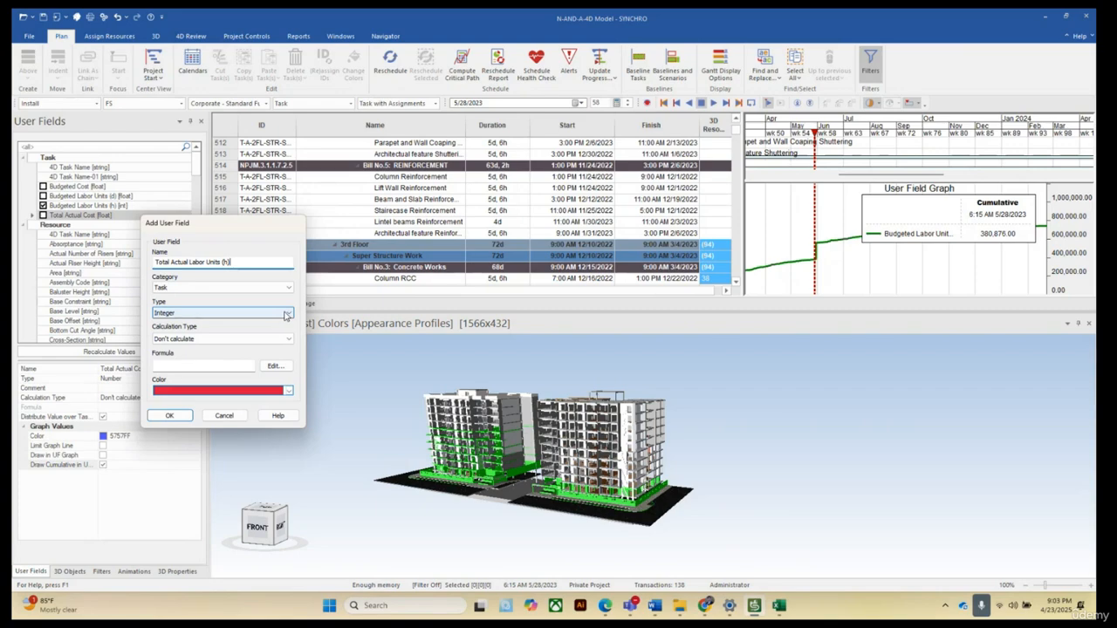
click(285, 315)
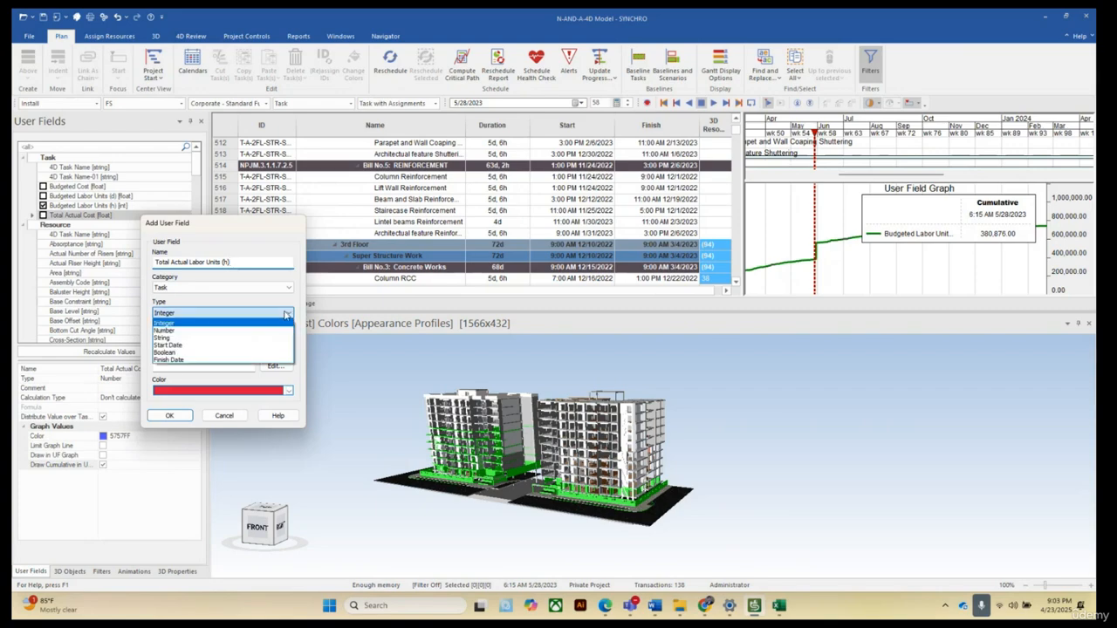
click(173, 332)
click(289, 391)
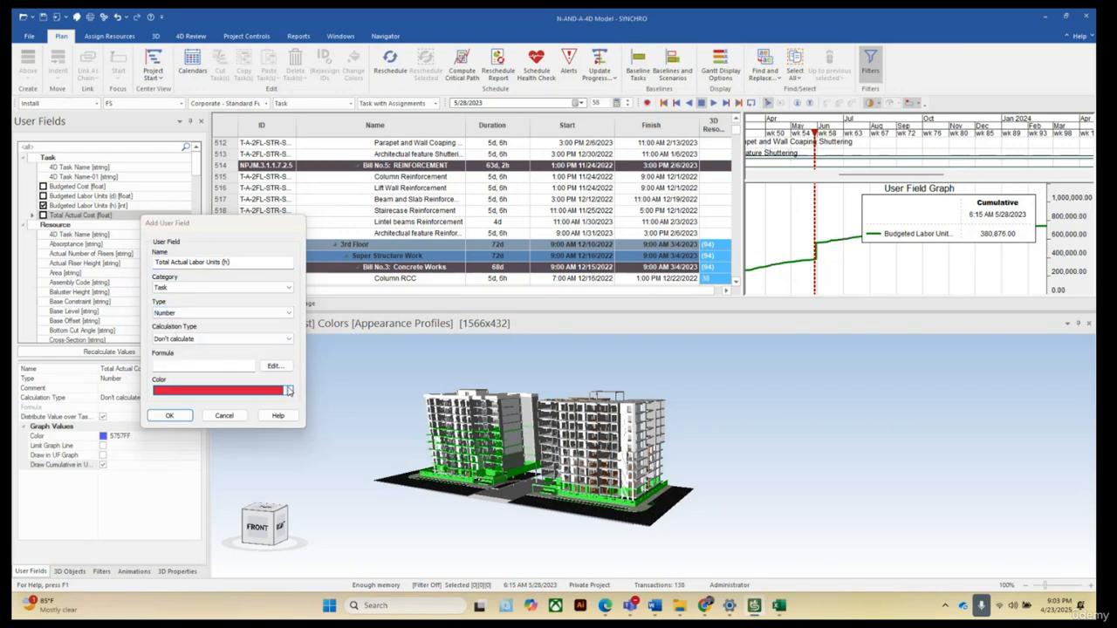
click(176, 294)
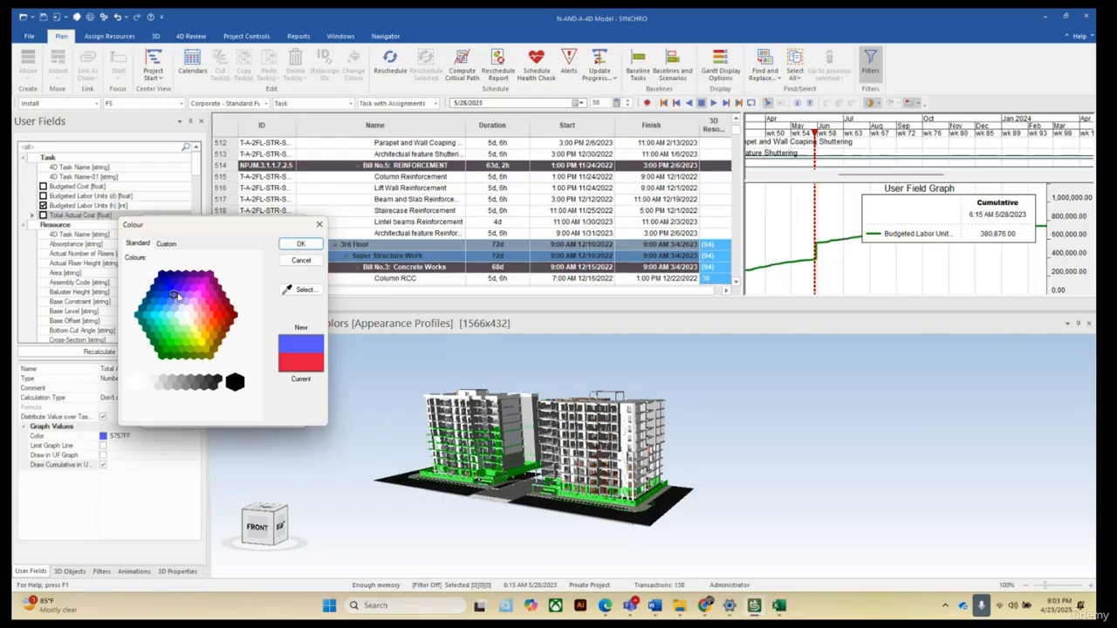
click(300, 243)
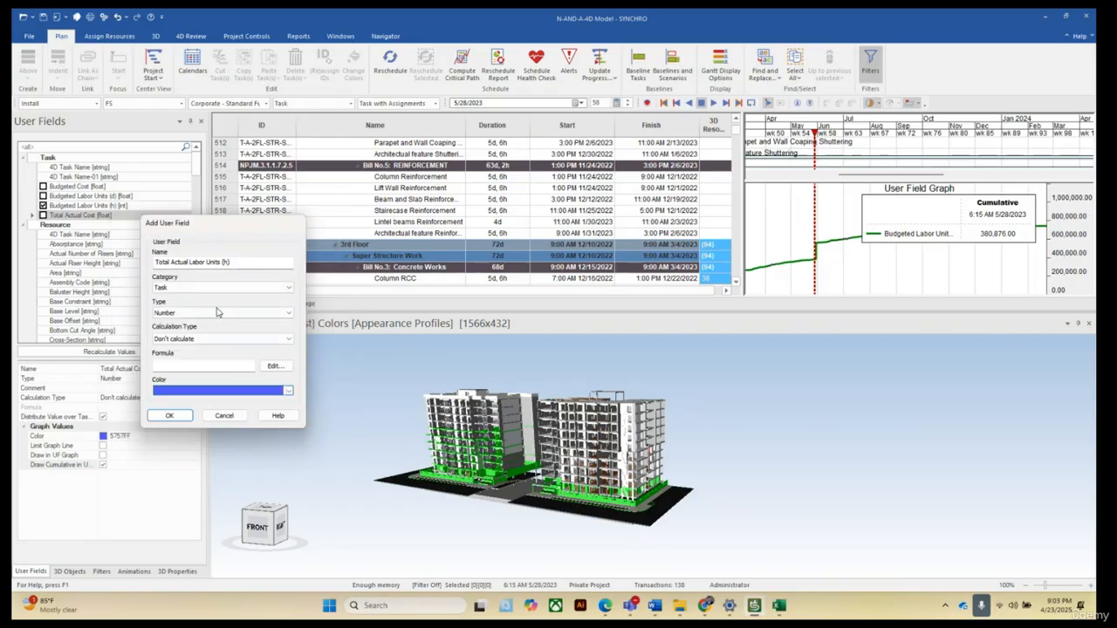
click(171, 417)
click(103, 446)
click(103, 446)
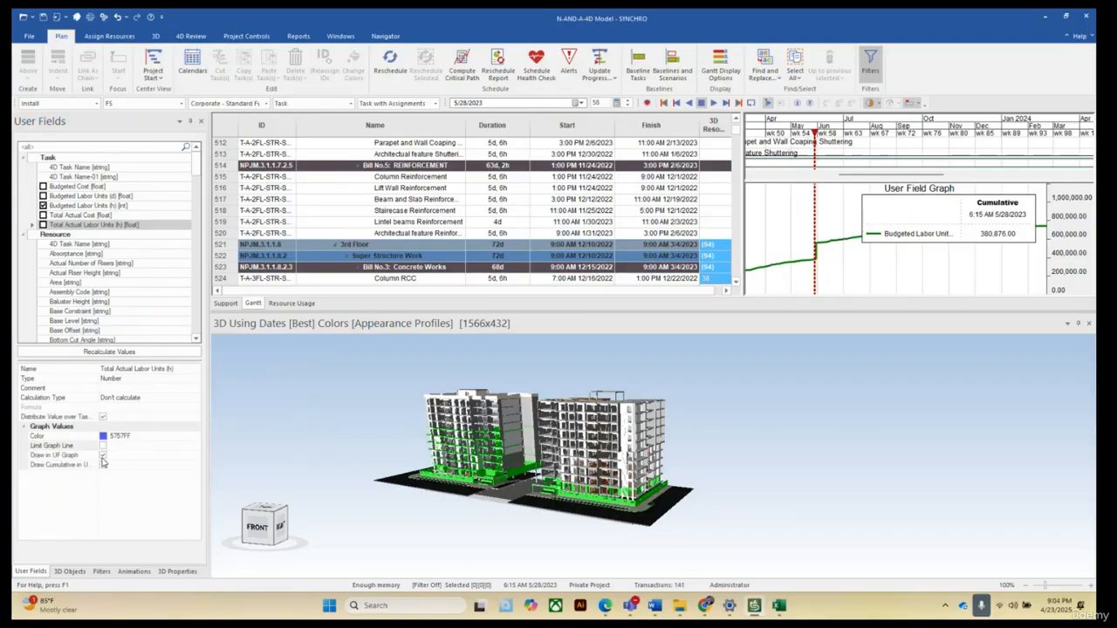
click(103, 464)
Add Actual Start and Actual Finish columns to the task table, placing Actual Start before Actual Finish.
right_click(552, 130)
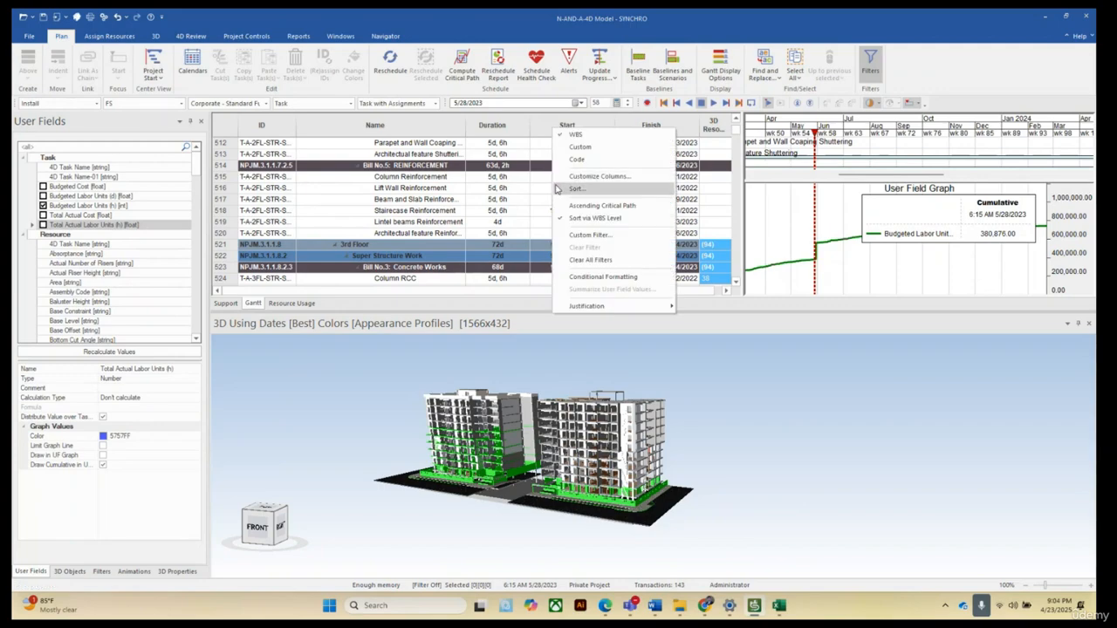
click(597, 177)
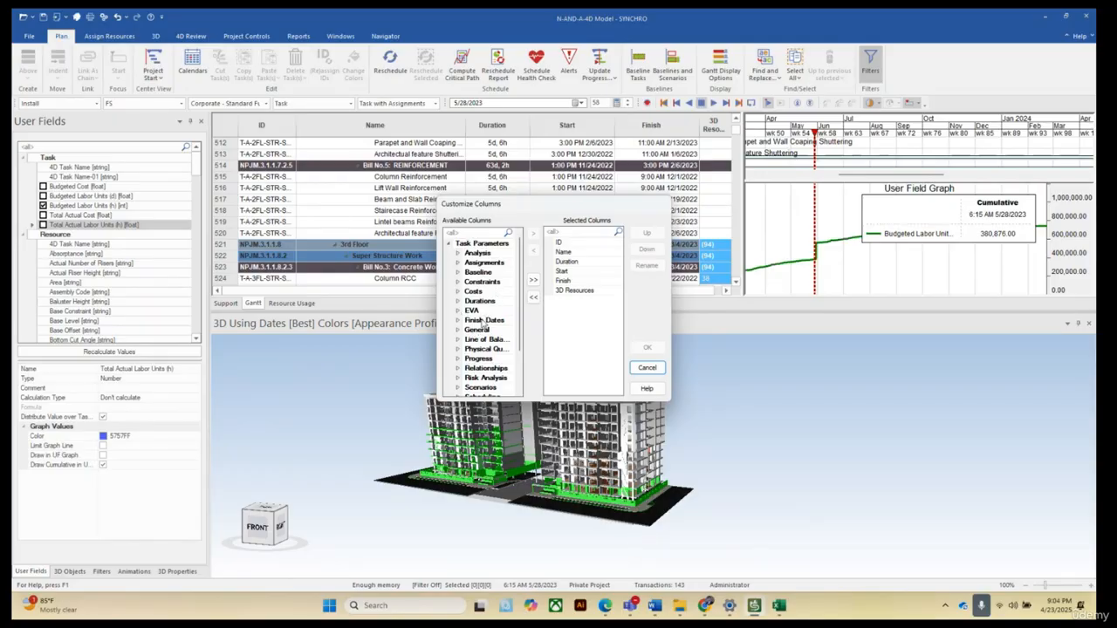
scroll(481, 323, down, 2)
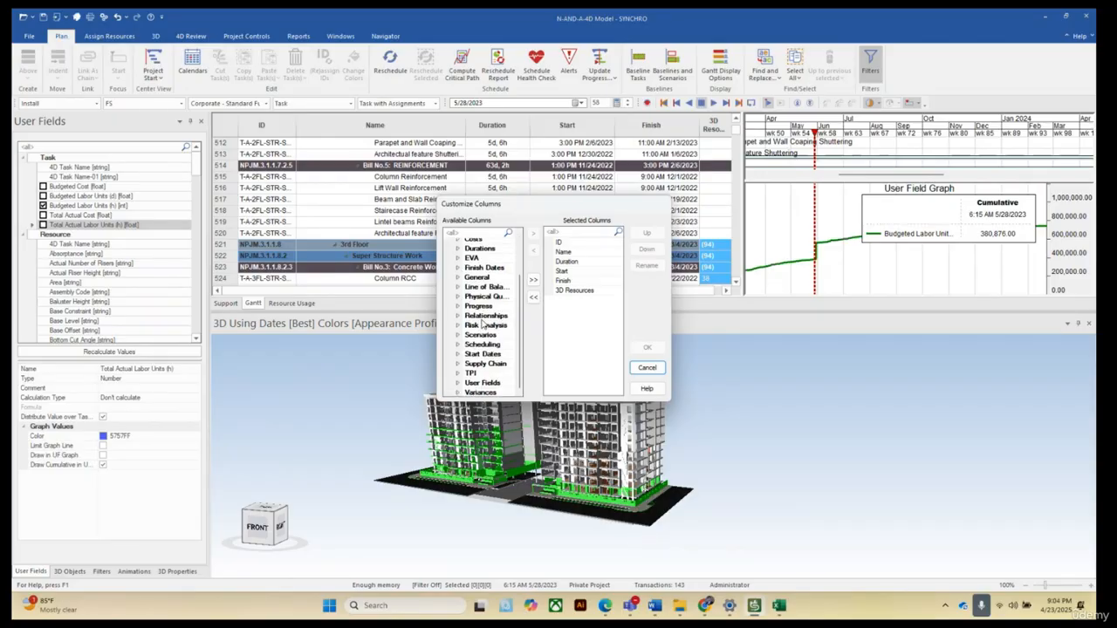
click(457, 354)
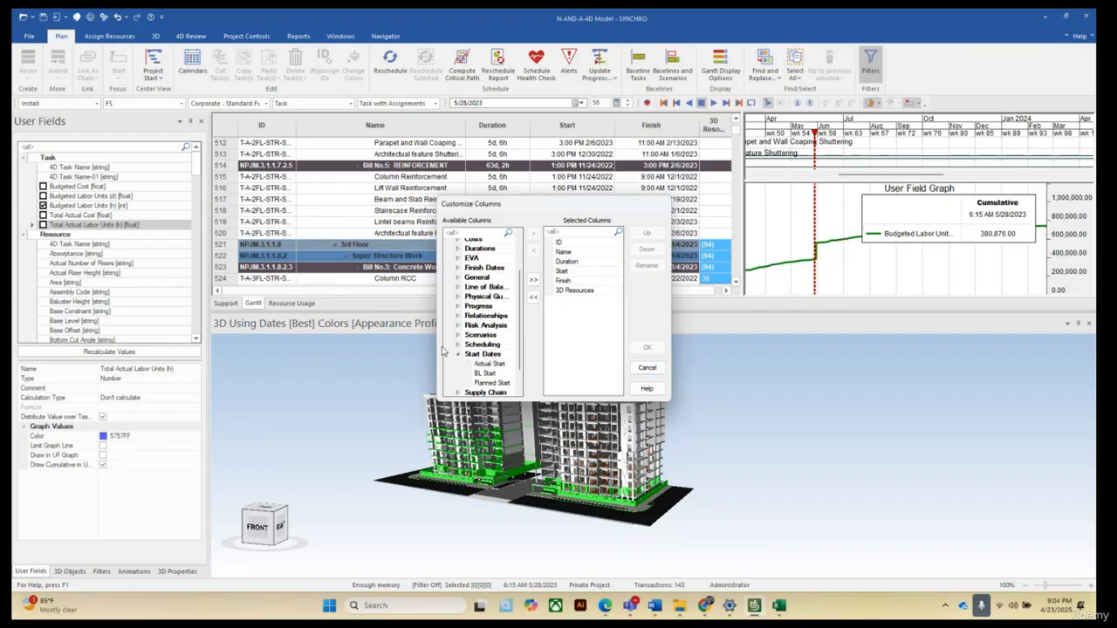
drag(439, 333, 299, 325)
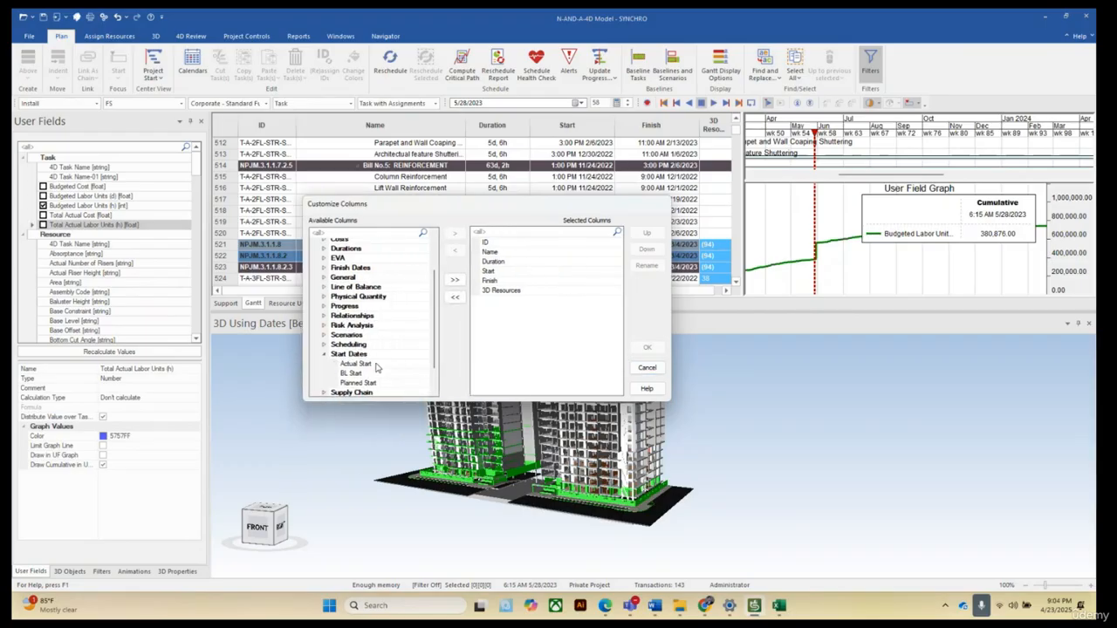
click(363, 364)
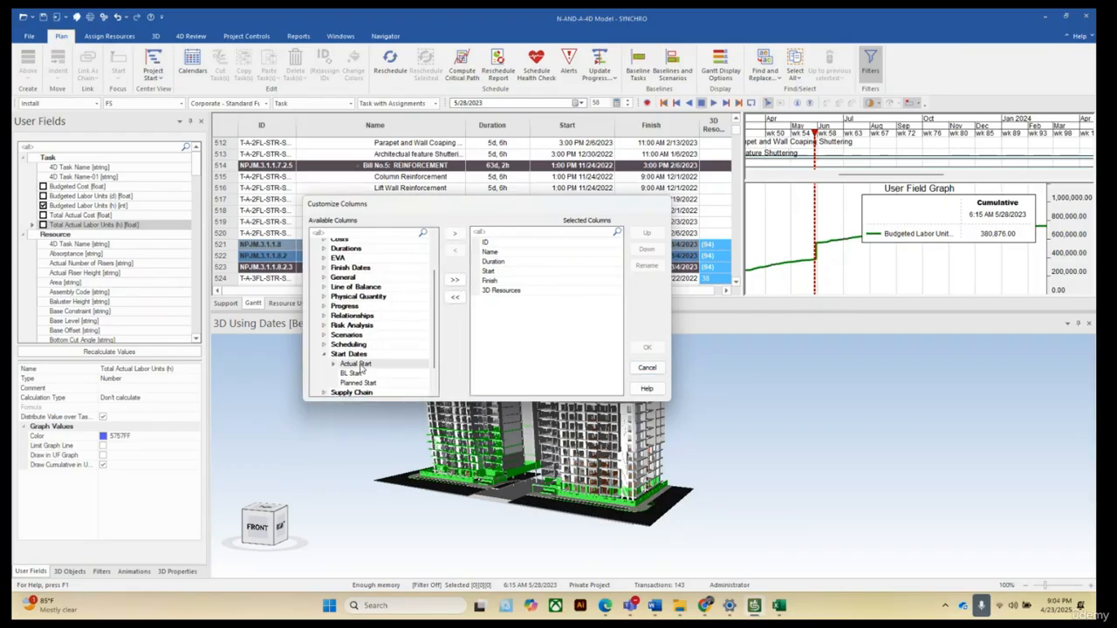
click(455, 233)
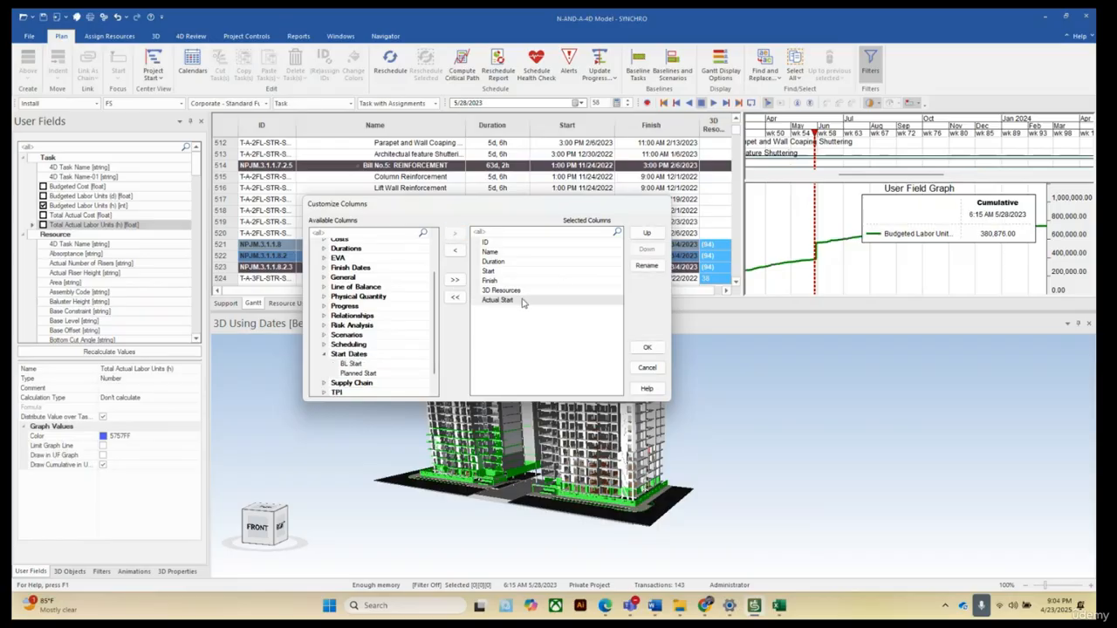
click(326, 354)
scroll(360, 336, up, 1)
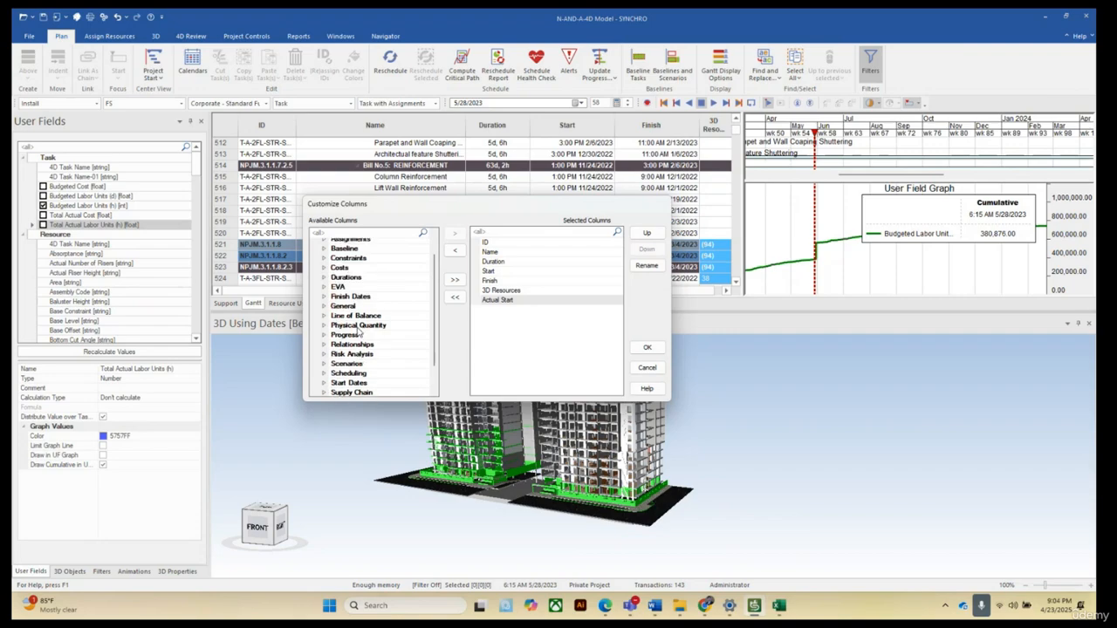
click(324, 298)
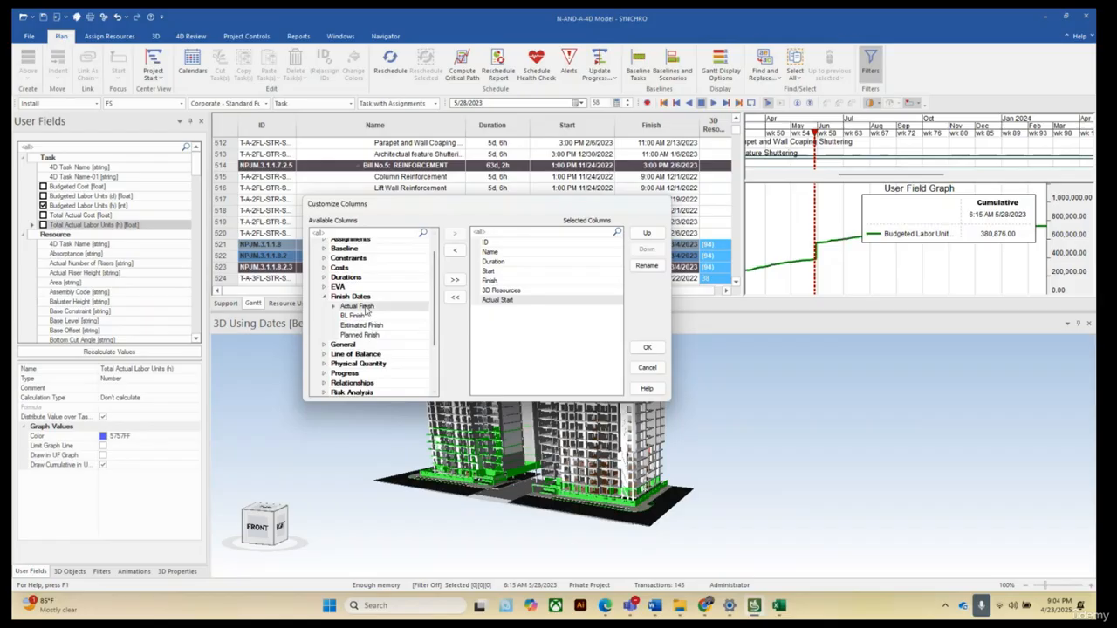
click(455, 236)
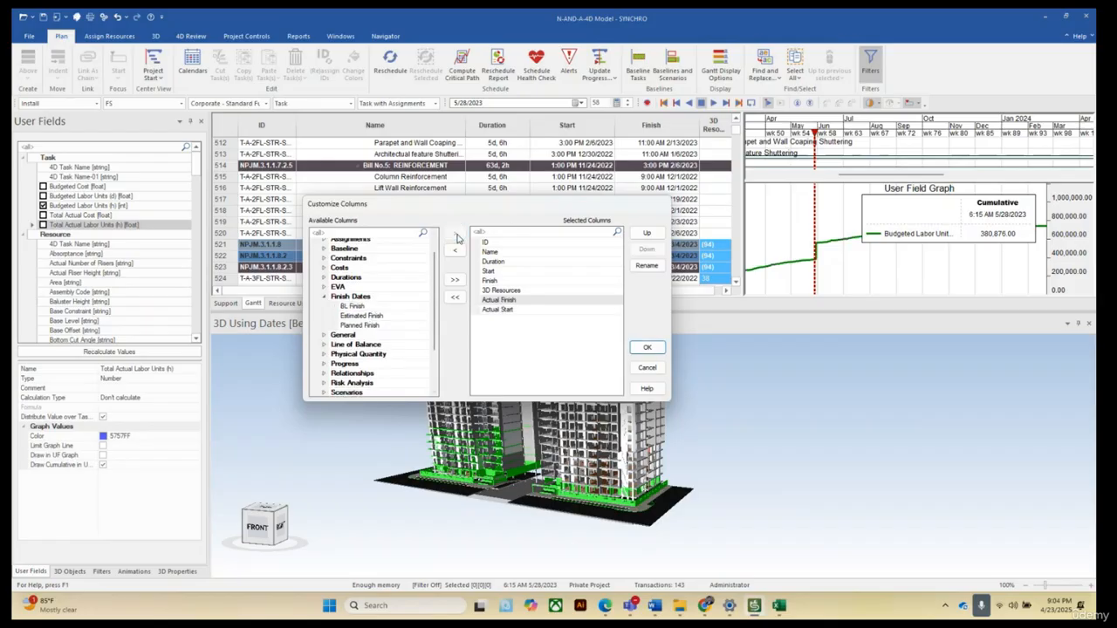
click(498, 311)
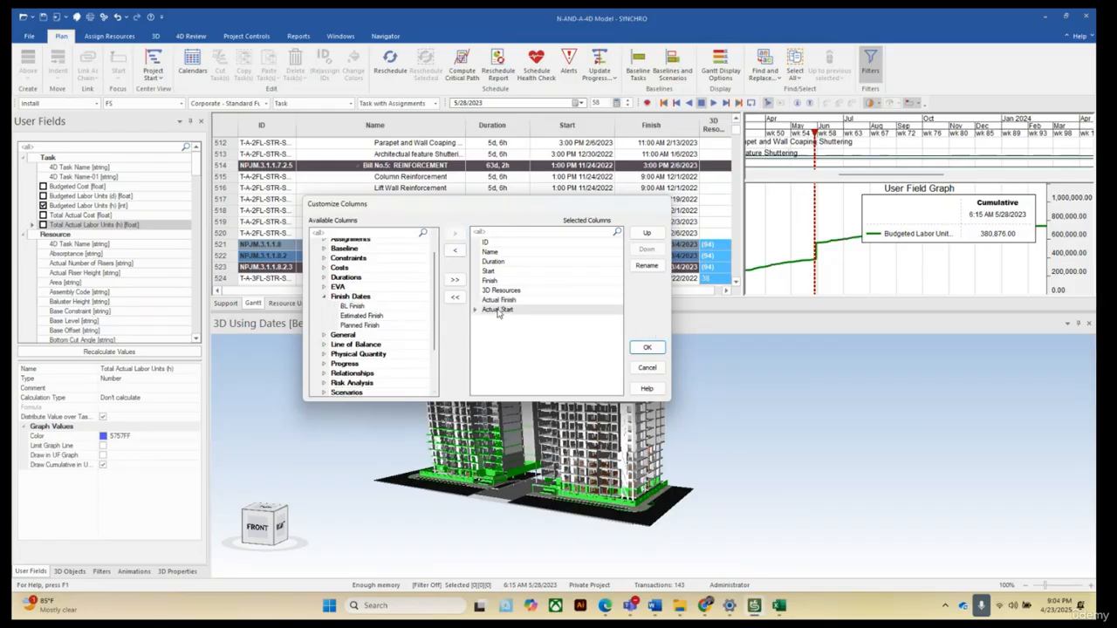
click(646, 235)
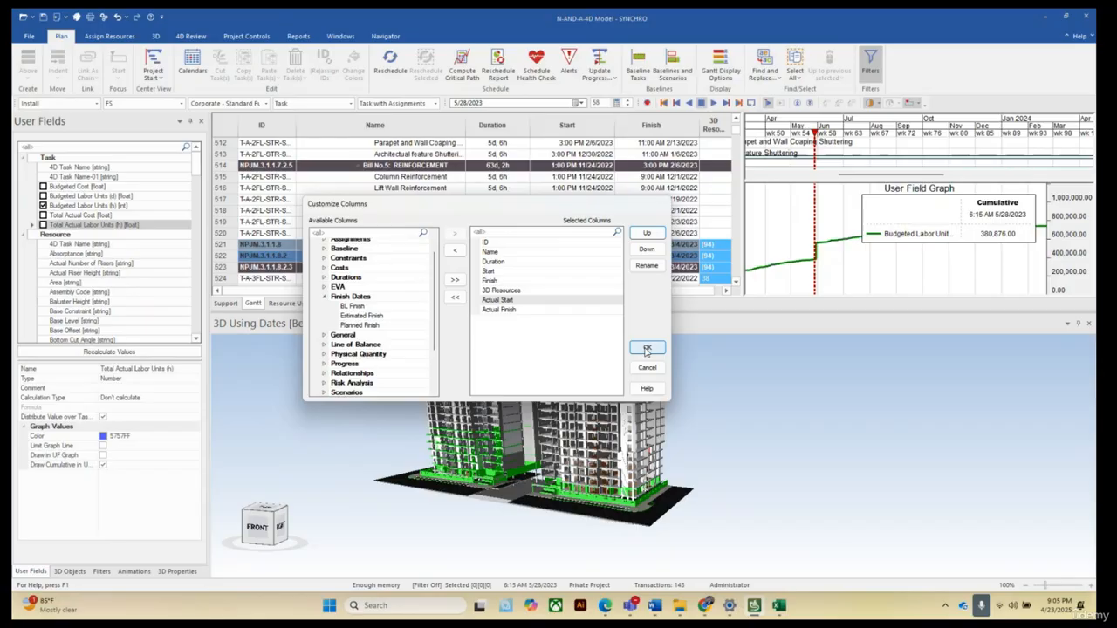
click(647, 348)
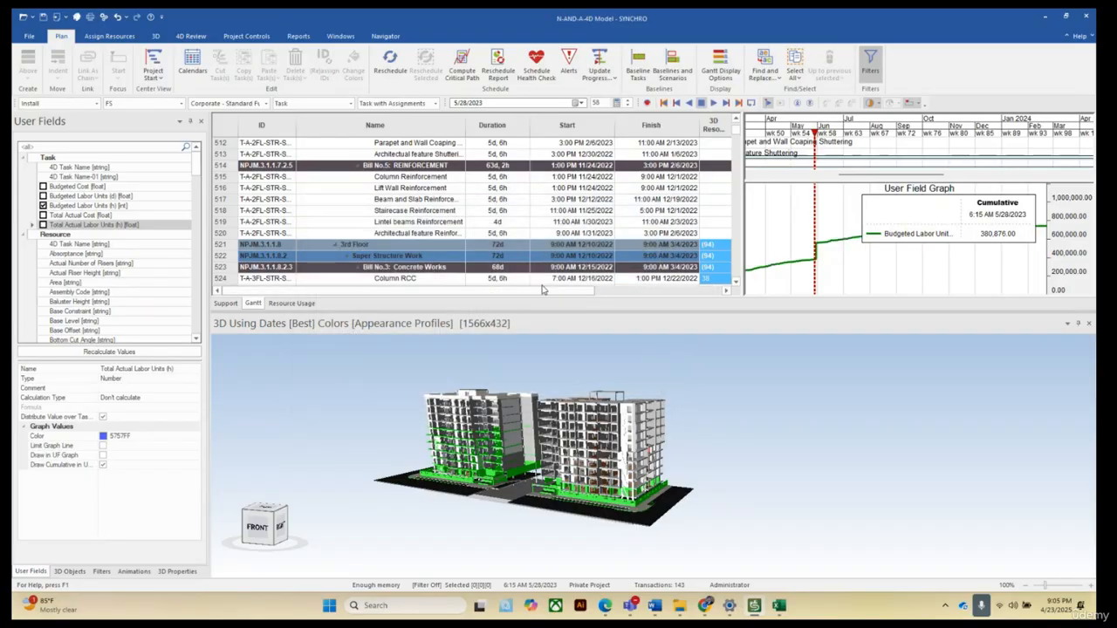
Review the user fields available in the Customize Columns dialog for the task table, then cancel.
drag(565, 298, 700, 315)
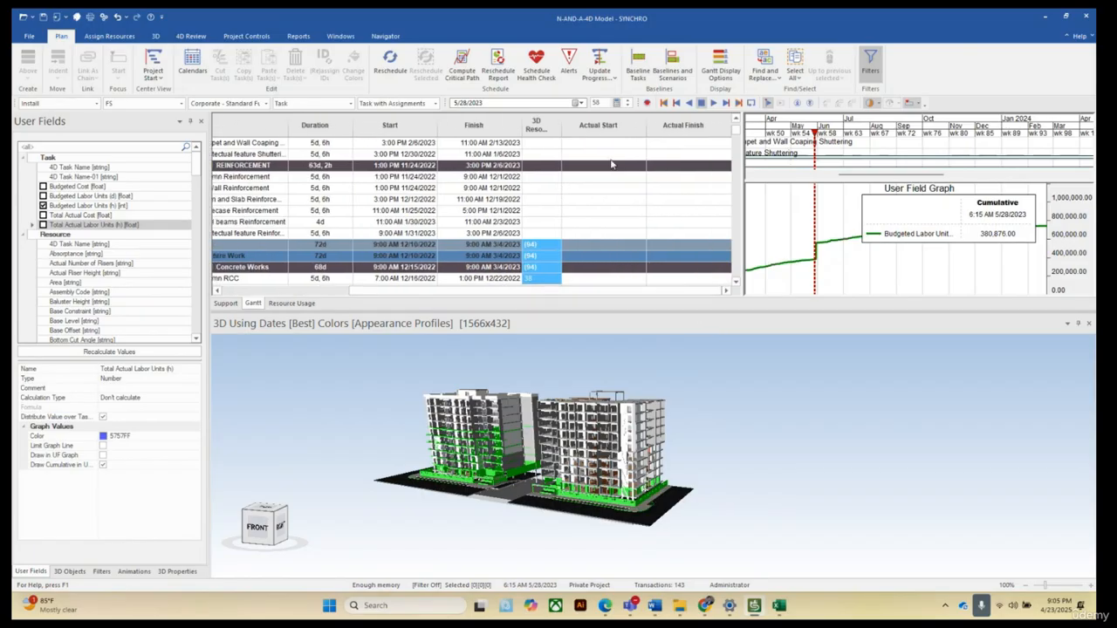
right_click(499, 129)
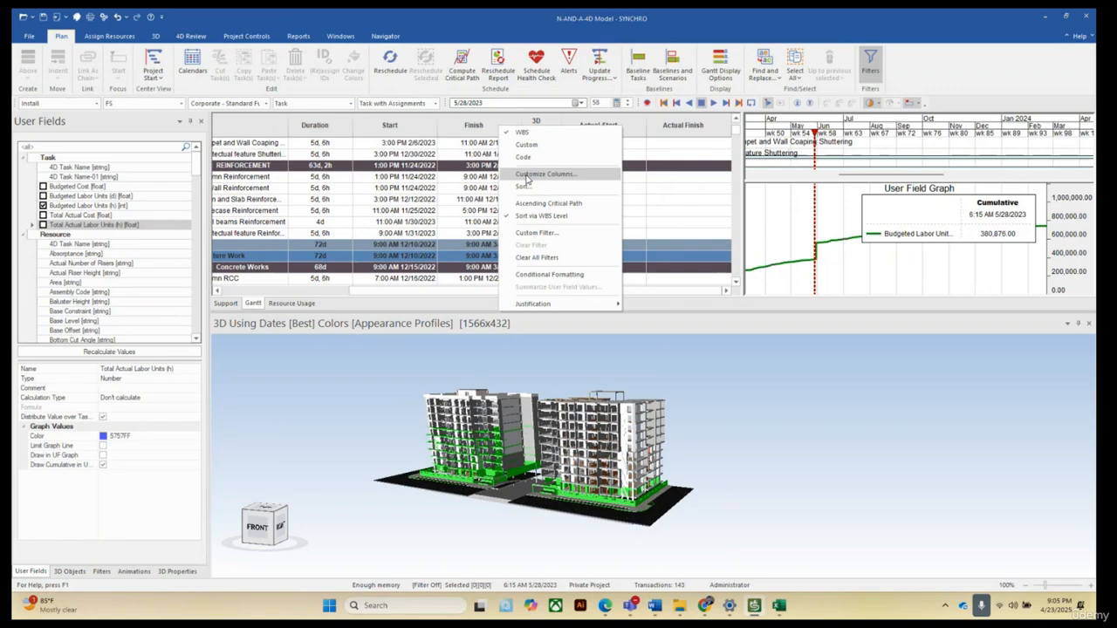
click(532, 179)
scroll(479, 362, down, 5)
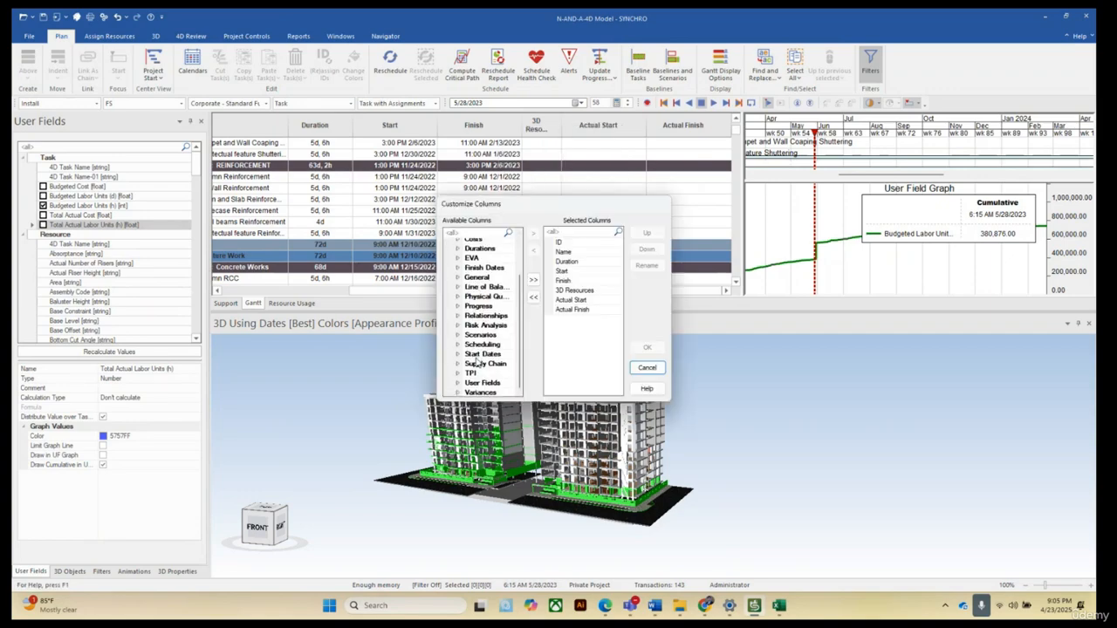
click(455, 386)
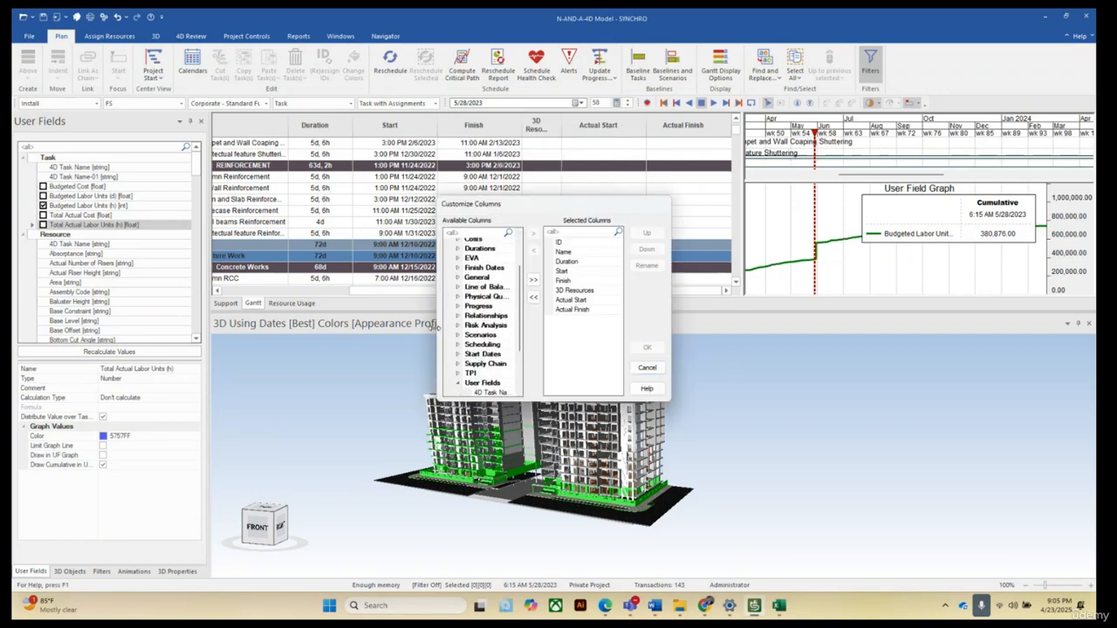
drag(437, 325, 294, 325)
scroll(366, 349, down, 3)
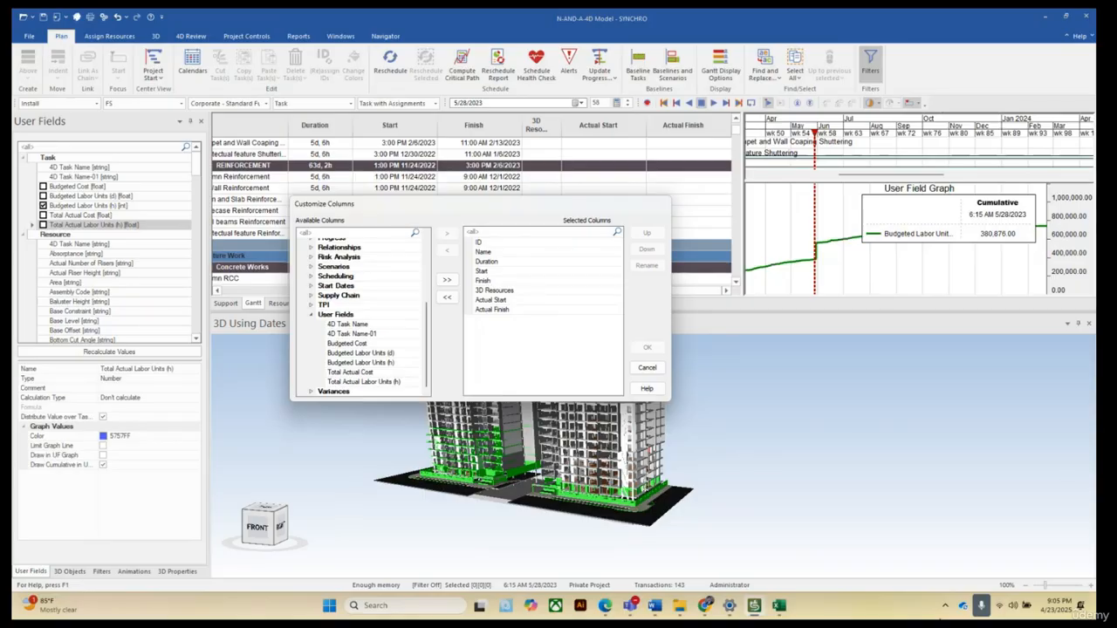
click(647, 368)
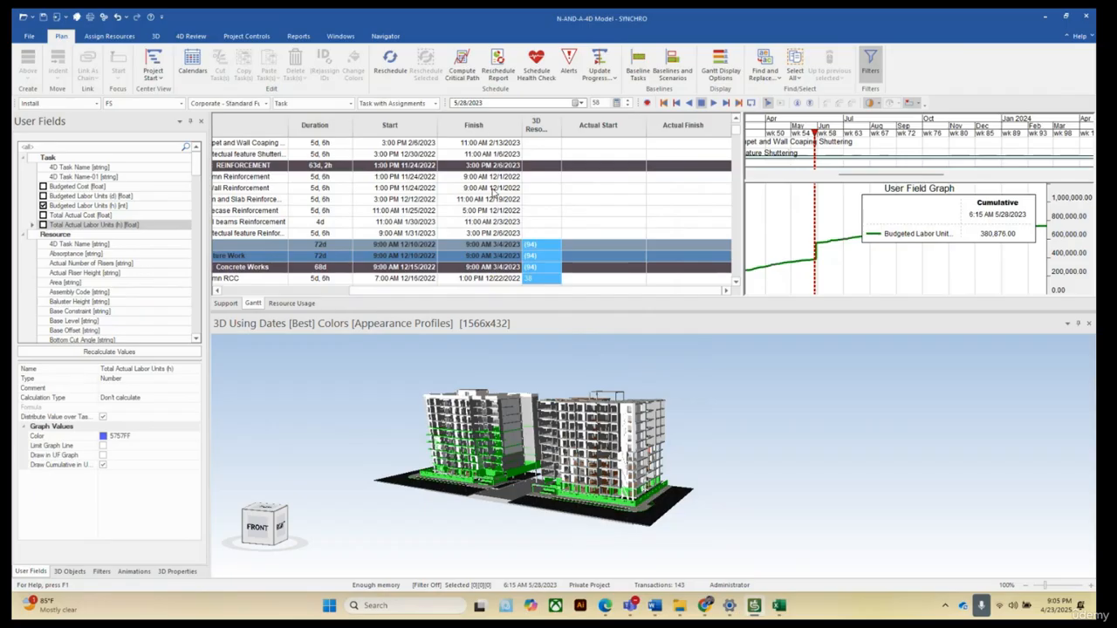
Switch to the Actual Dates and Resource workbook in Excel and close it.
scroll(600, 209, up, 2)
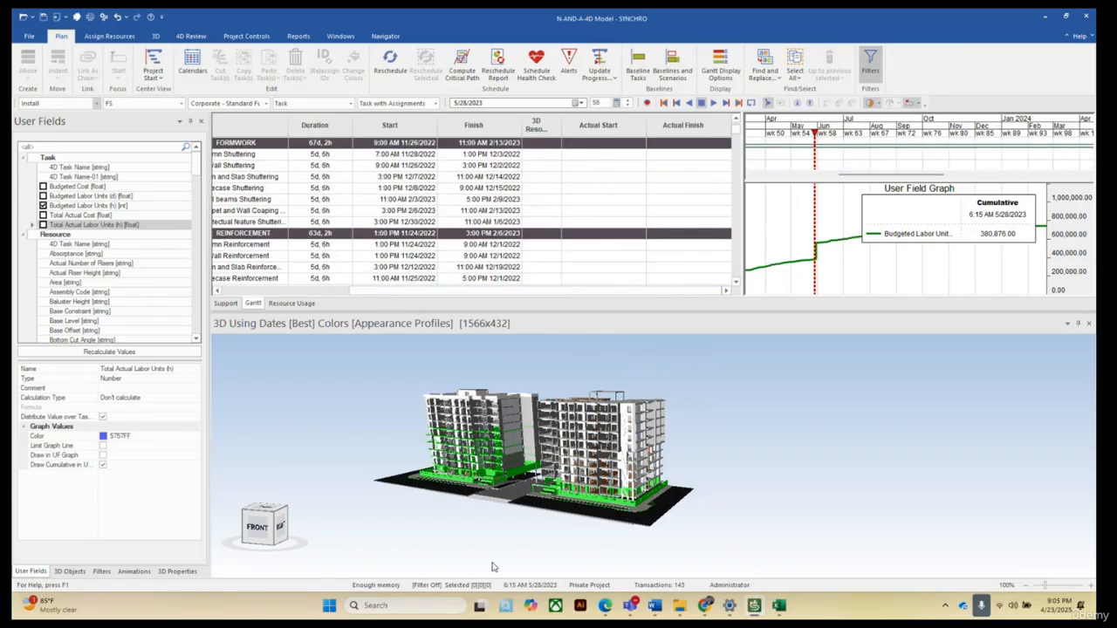
mouse_move(778, 605)
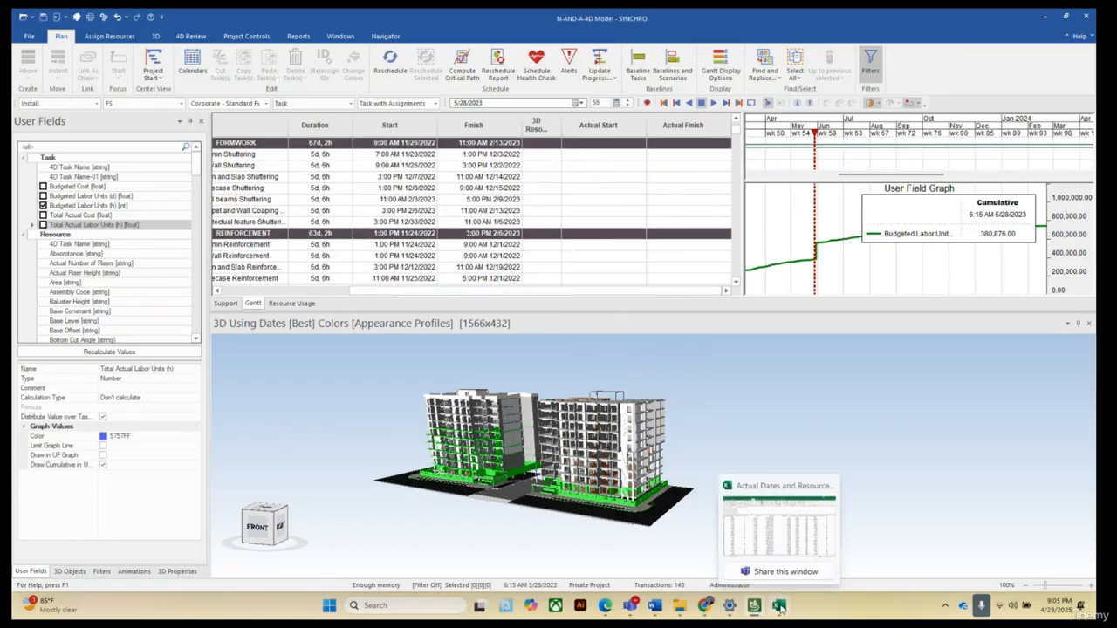
click(800, 525)
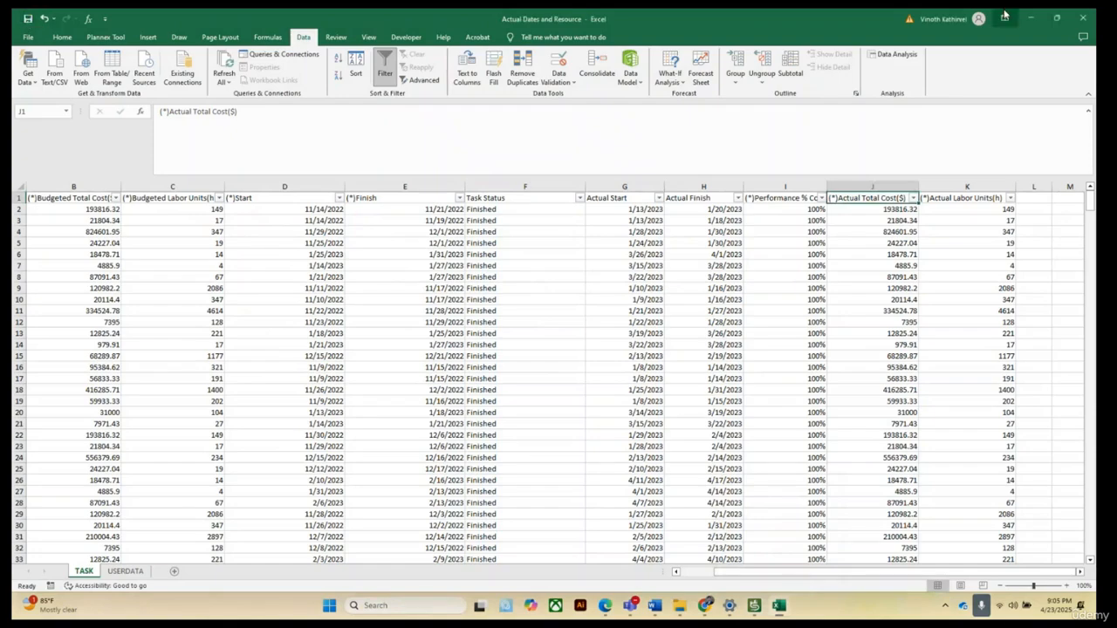
click(1082, 16)
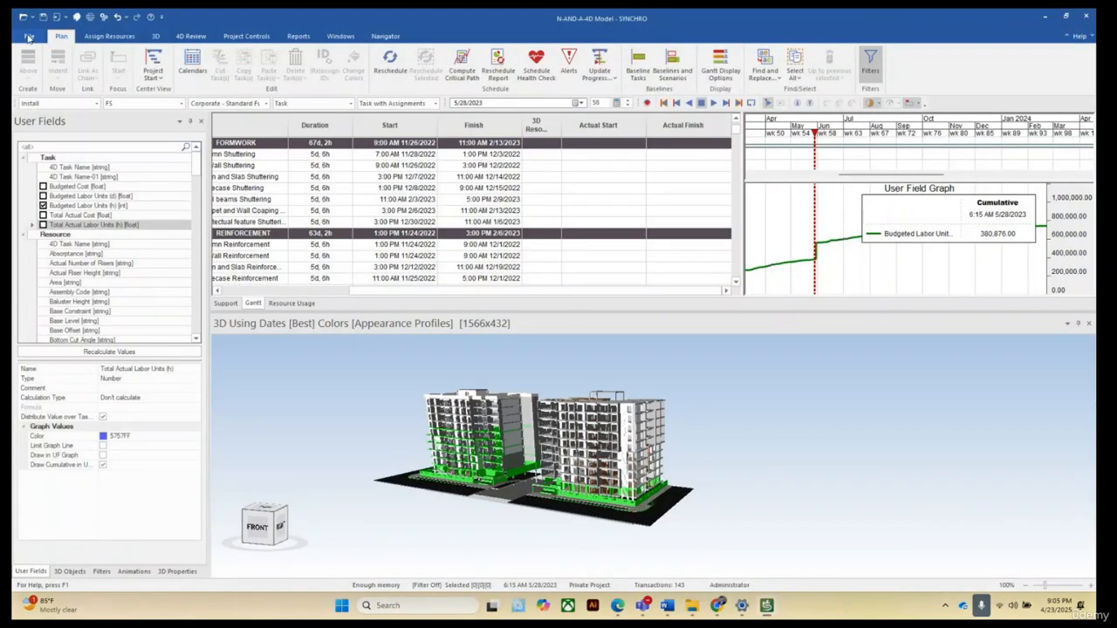
Start a Microsoft Excel import from the Actual Dates and Resource workbook in Downloads > Schedule 2 Revit.
click(29, 37)
mouse_move(74, 181)
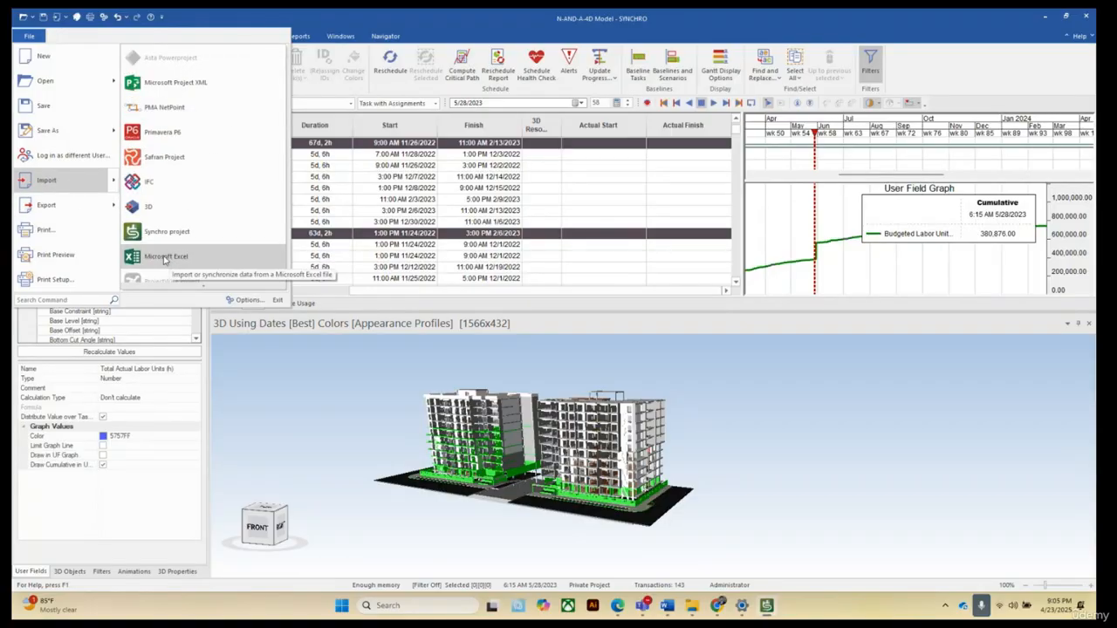
click(161, 261)
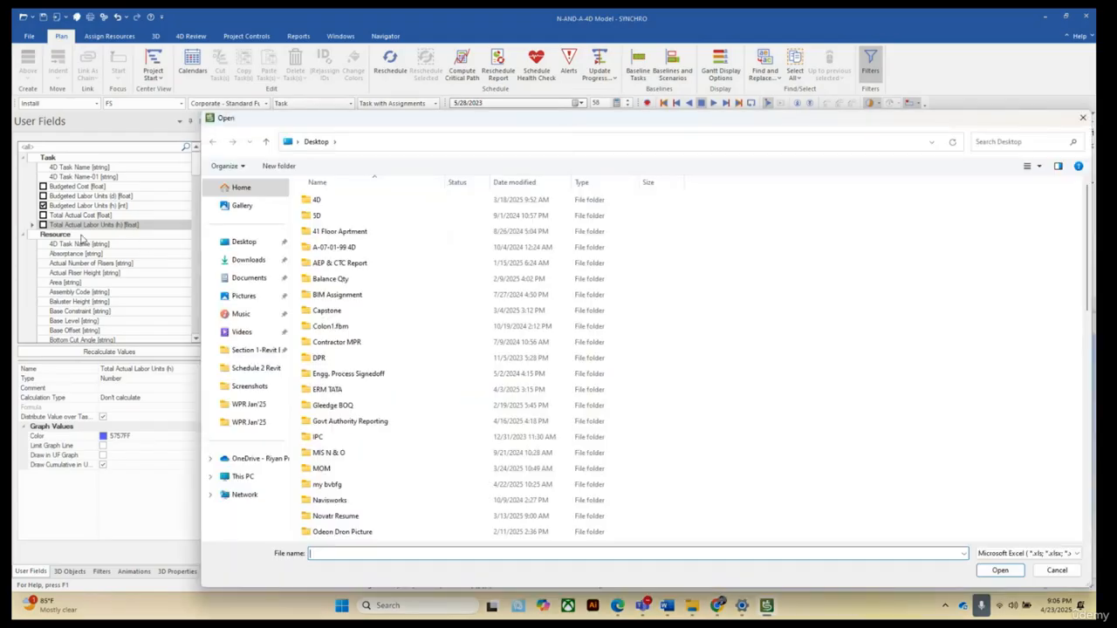
click(242, 263)
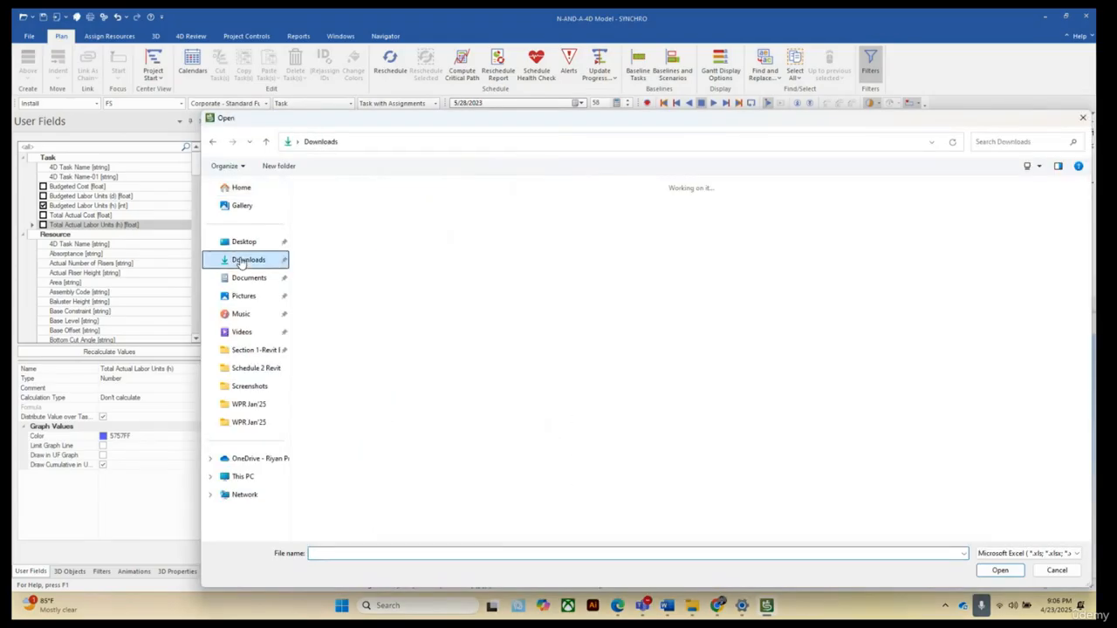
click(329, 225)
double_click(329, 226)
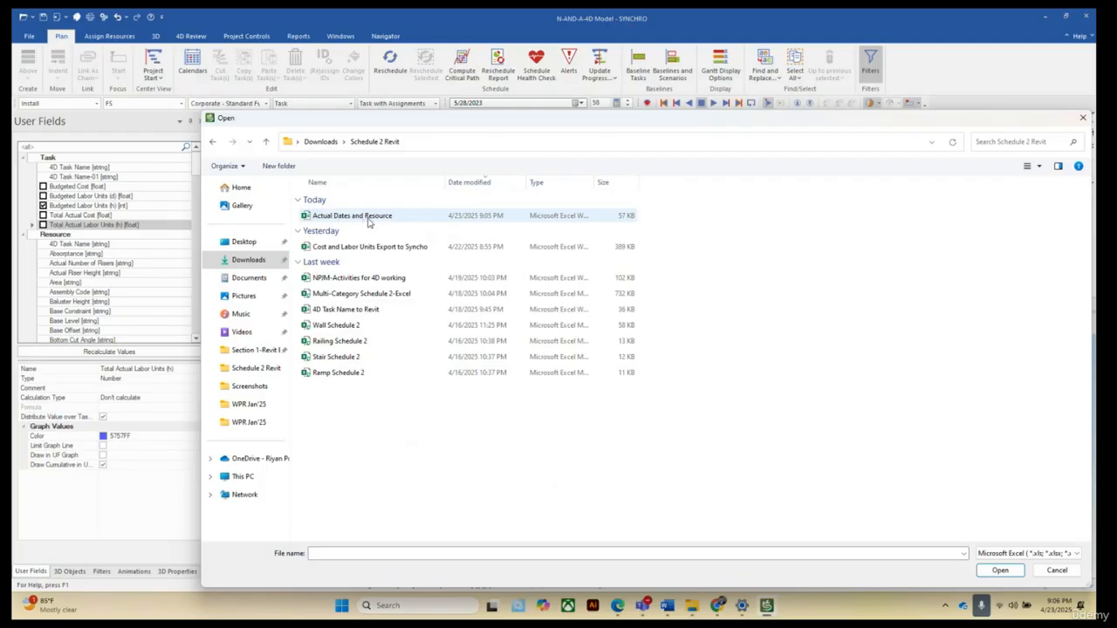
click(365, 220)
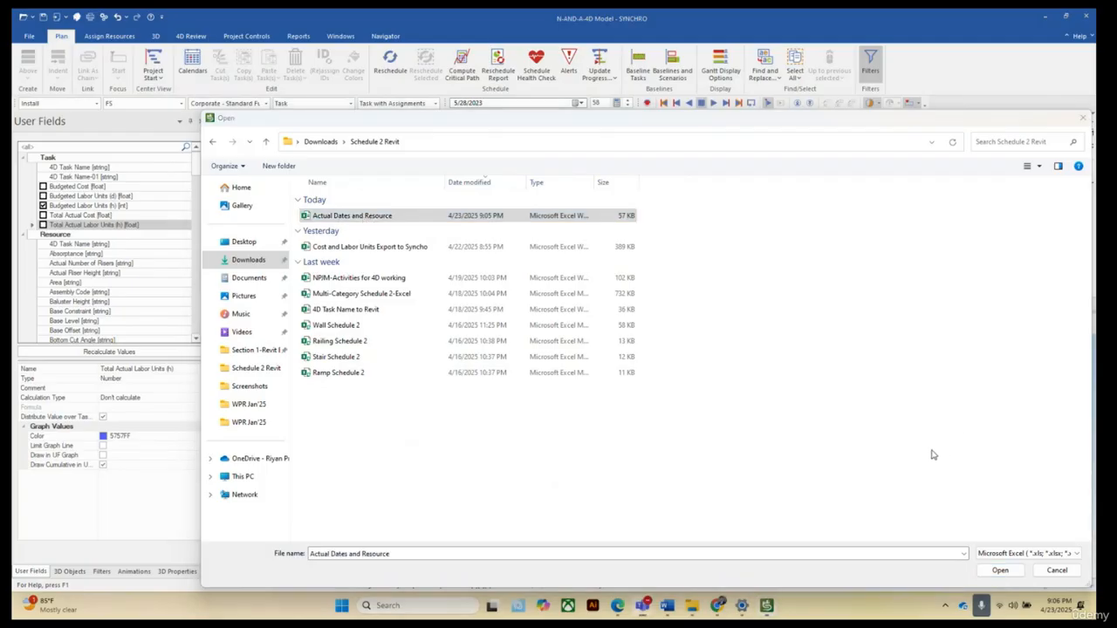
click(1000, 572)
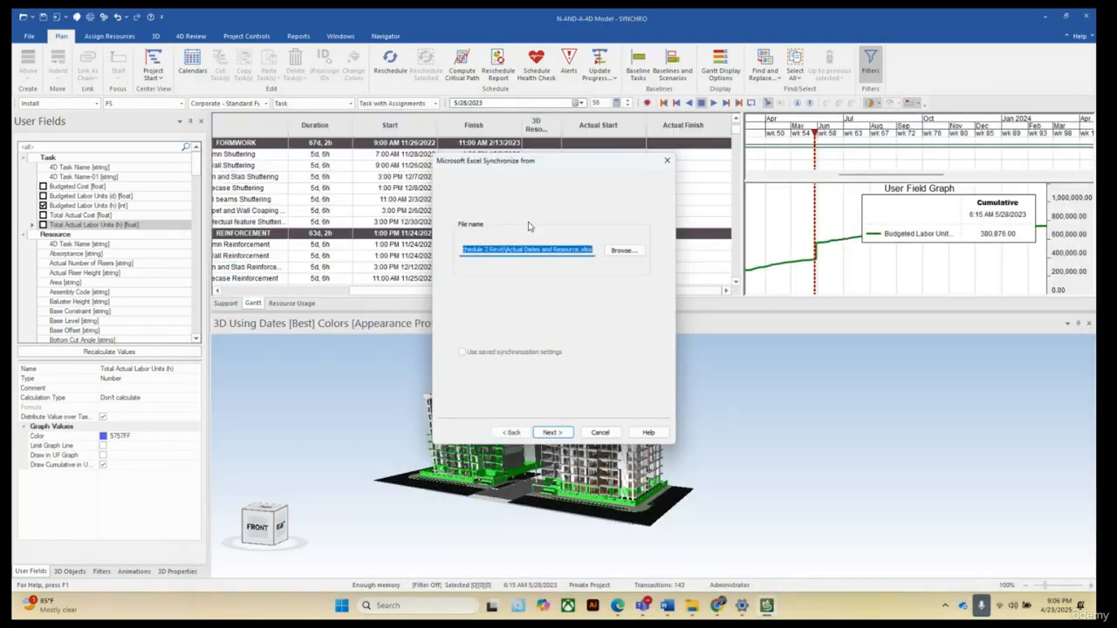
click(551, 433)
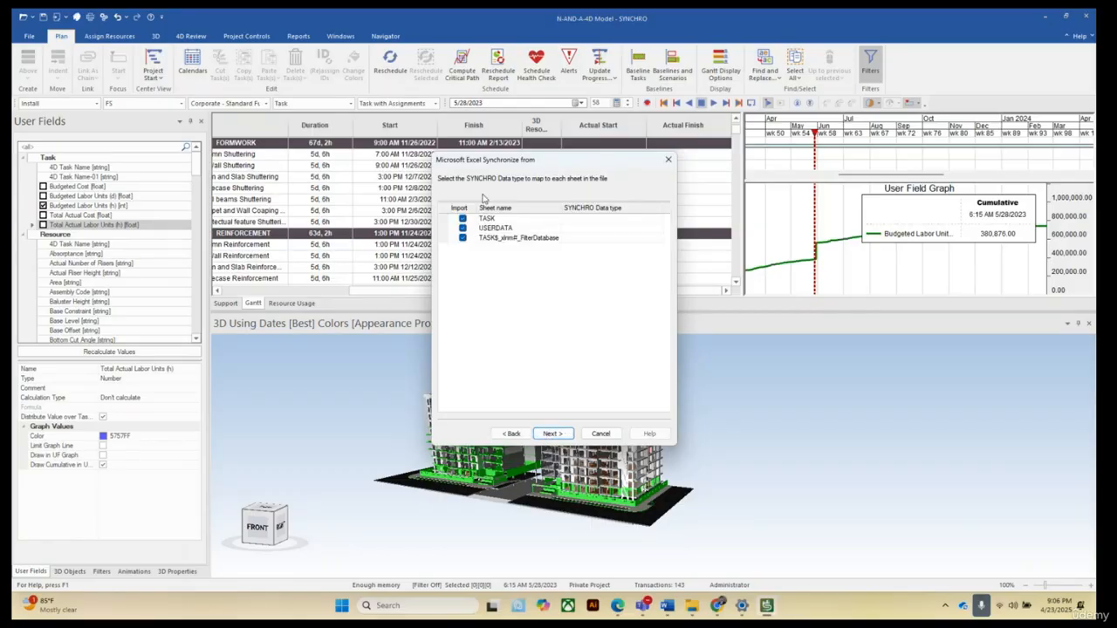
Import only the TASK sheet mapped to Tasks, keeping duration units in Days and resource units in Hours.
click(463, 228)
click(462, 239)
click(636, 219)
click(659, 222)
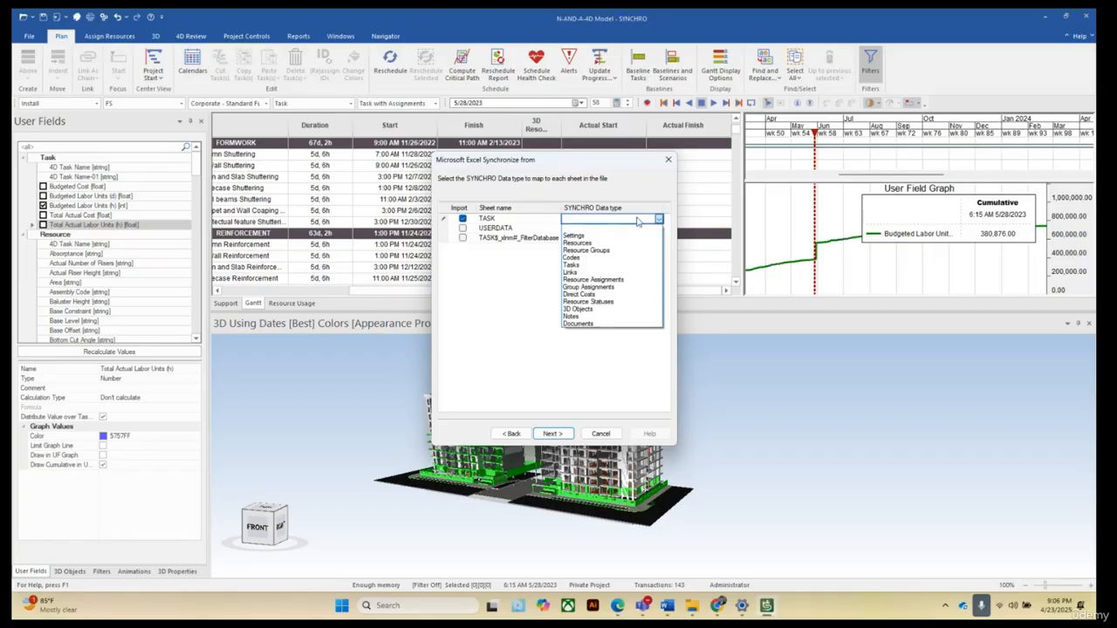
click(581, 268)
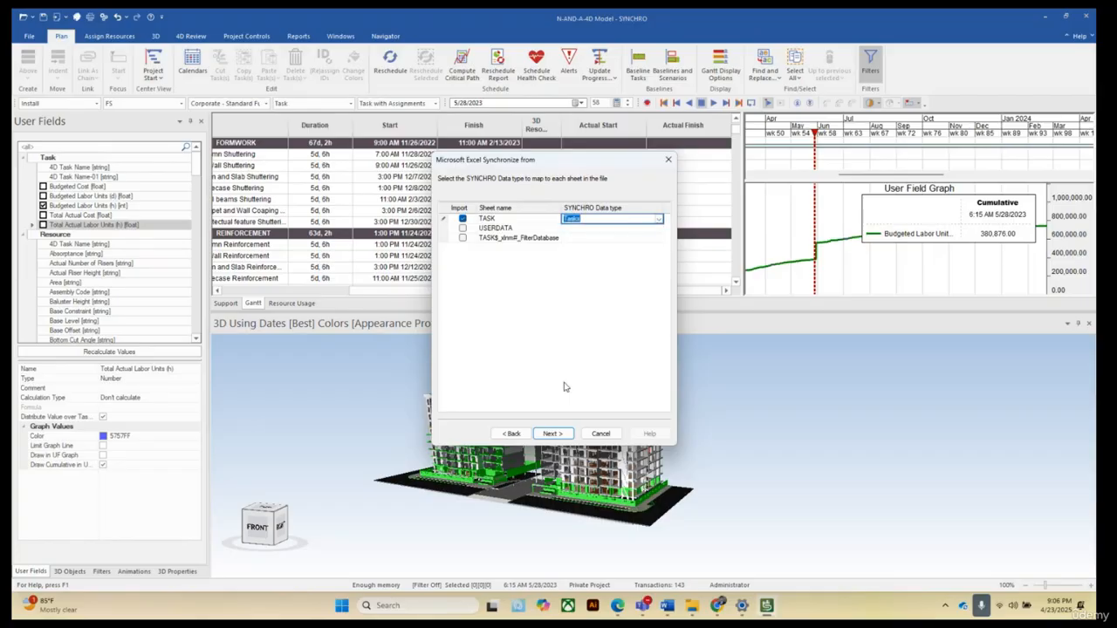
click(553, 433)
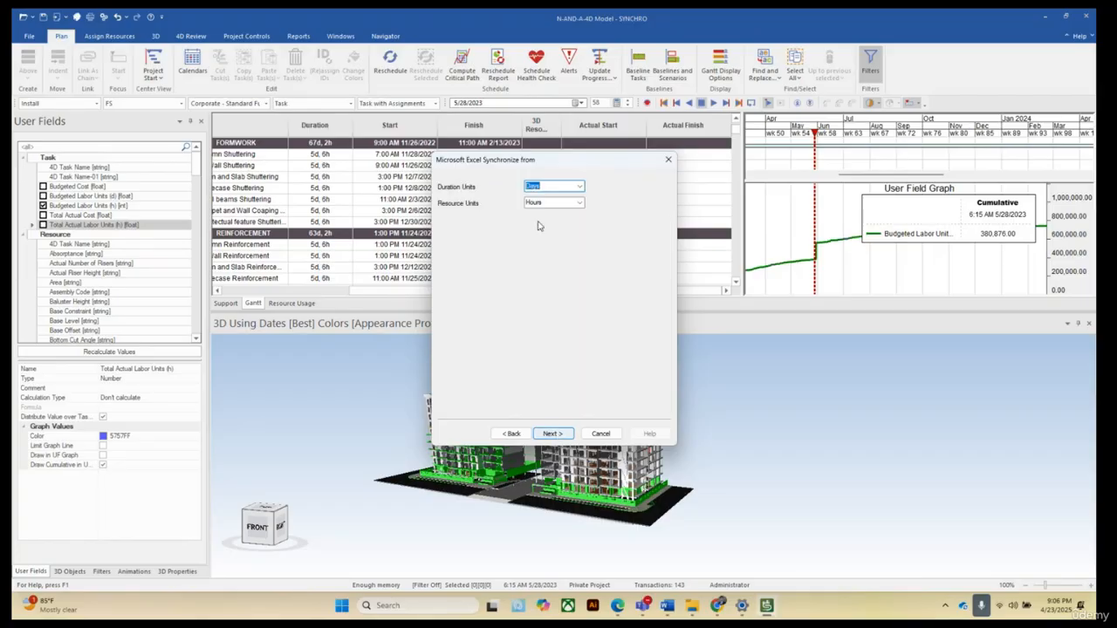
click(551, 434)
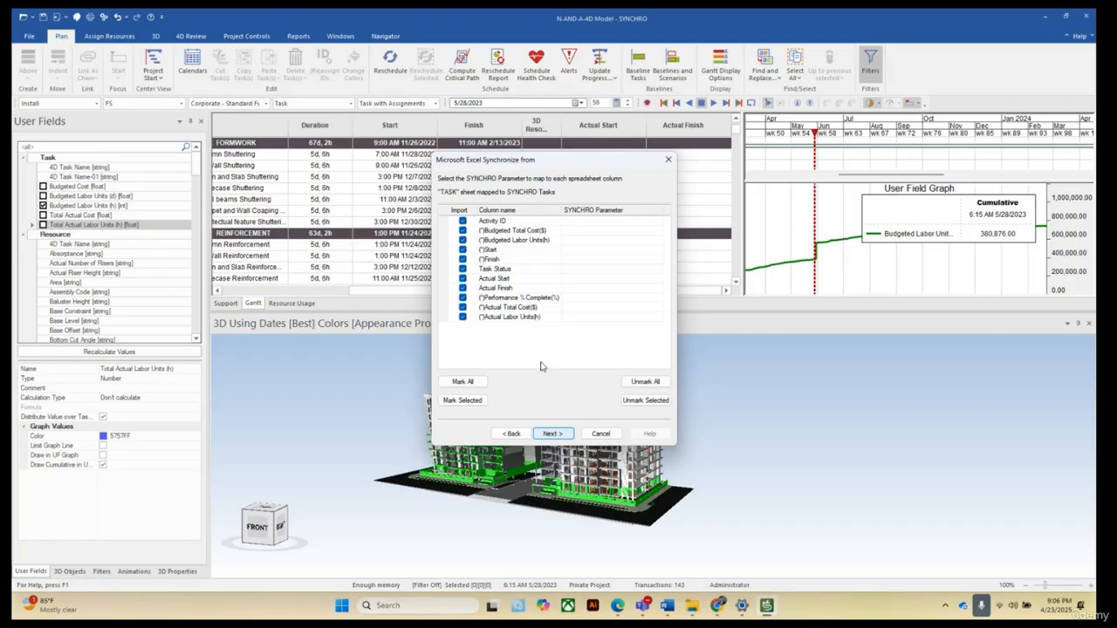
Uncheck every spreadsheet column in the TASK sheet column mapping list.
click(463, 222)
click(462, 230)
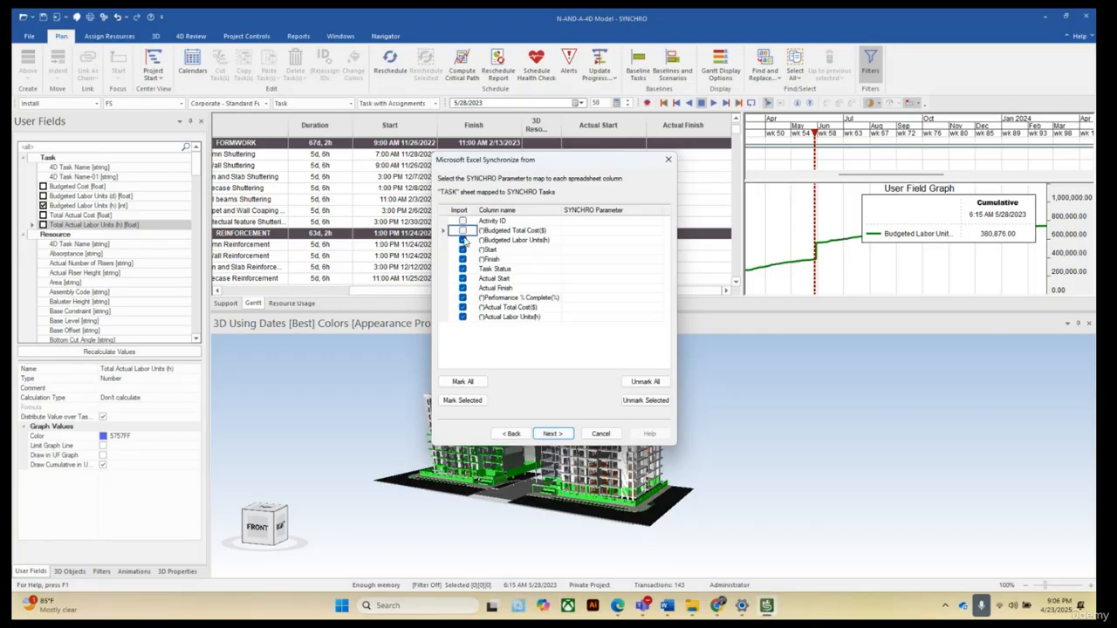
click(463, 240)
click(463, 250)
click(463, 259)
click(462, 269)
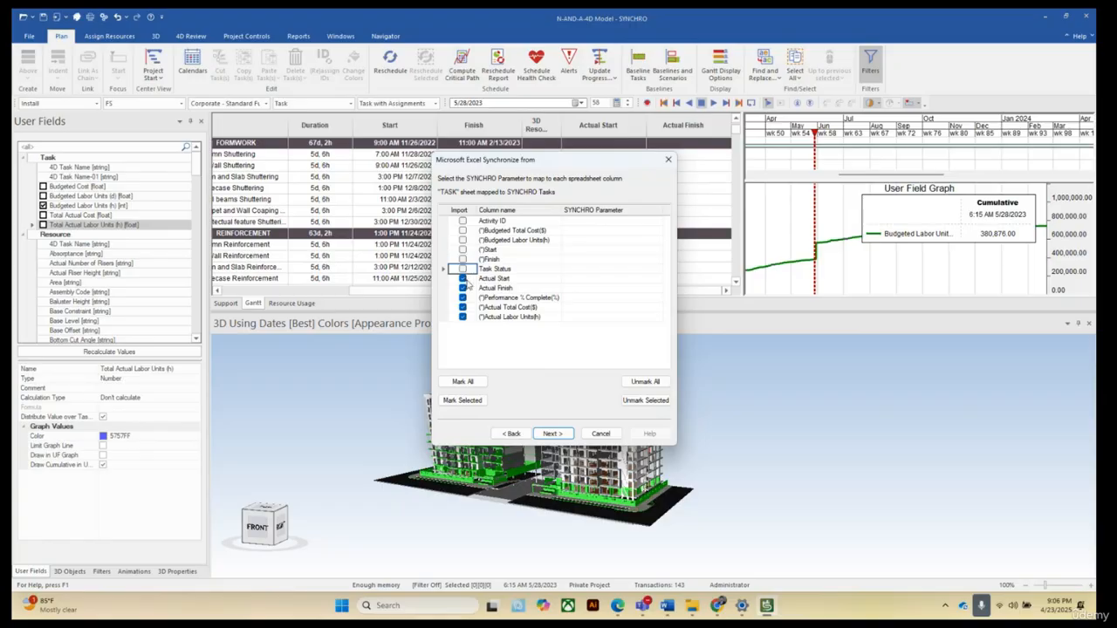
click(462, 278)
click(462, 288)
click(463, 298)
click(462, 307)
click(462, 316)
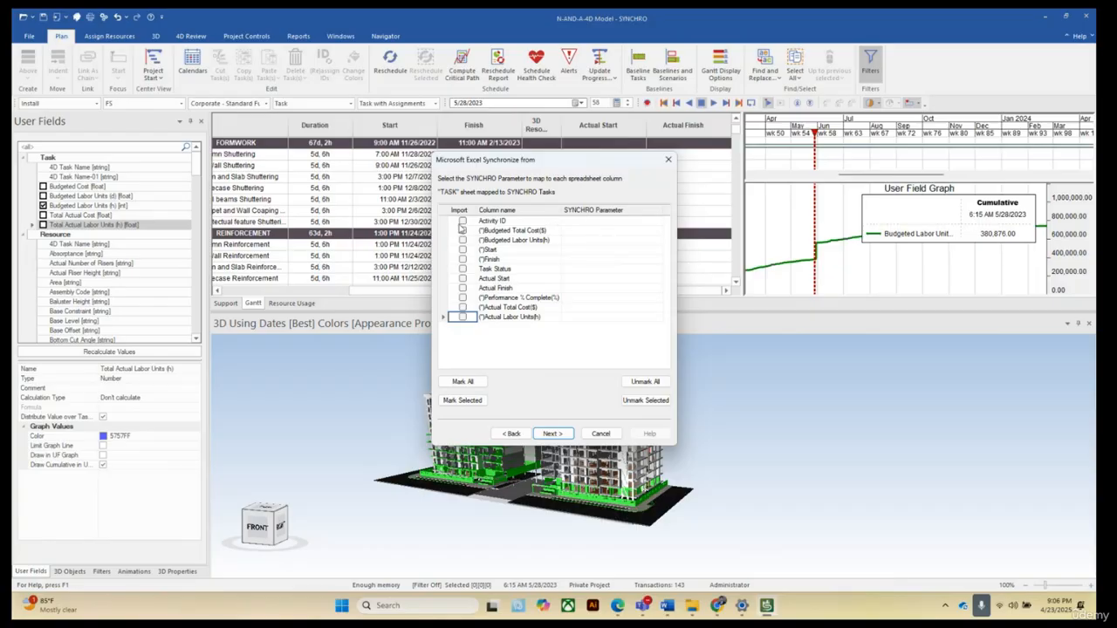
Import the Activity ID column mapped to the Task ID parameter.
click(464, 221)
click(660, 223)
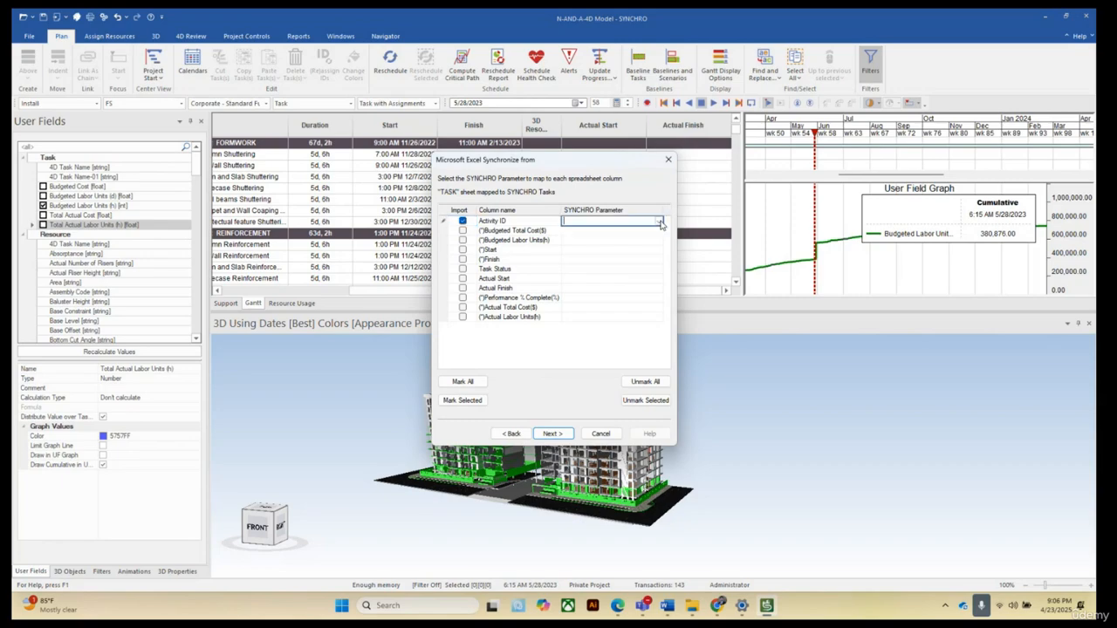
click(660, 223)
click(584, 244)
Import the Task Status column mapped to the (Task) Status parameter.
click(463, 270)
click(464, 271)
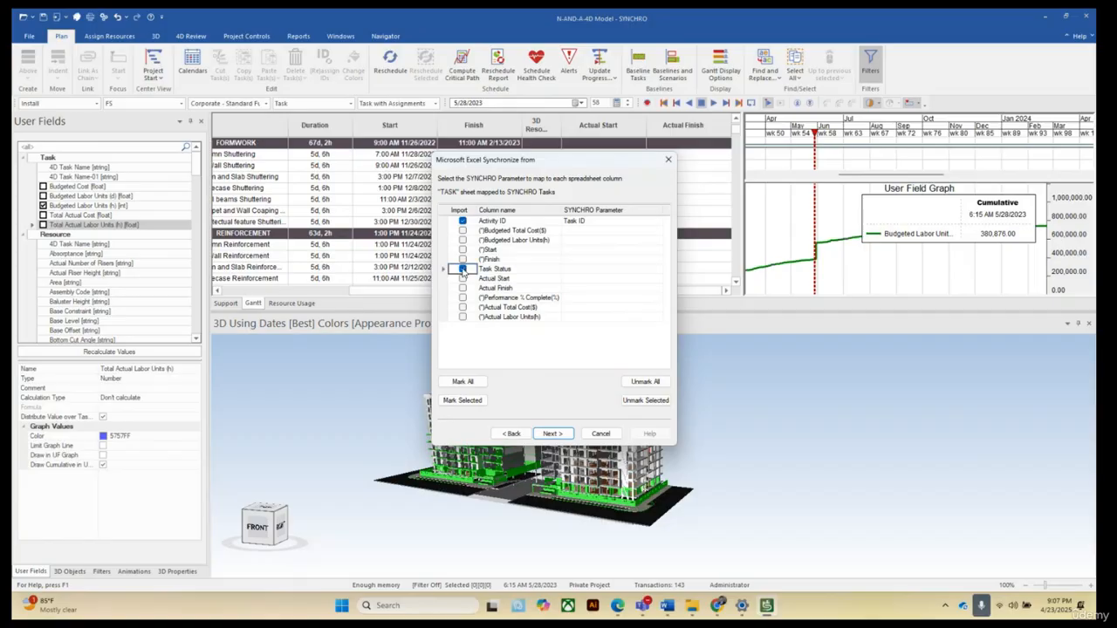
click(600, 271)
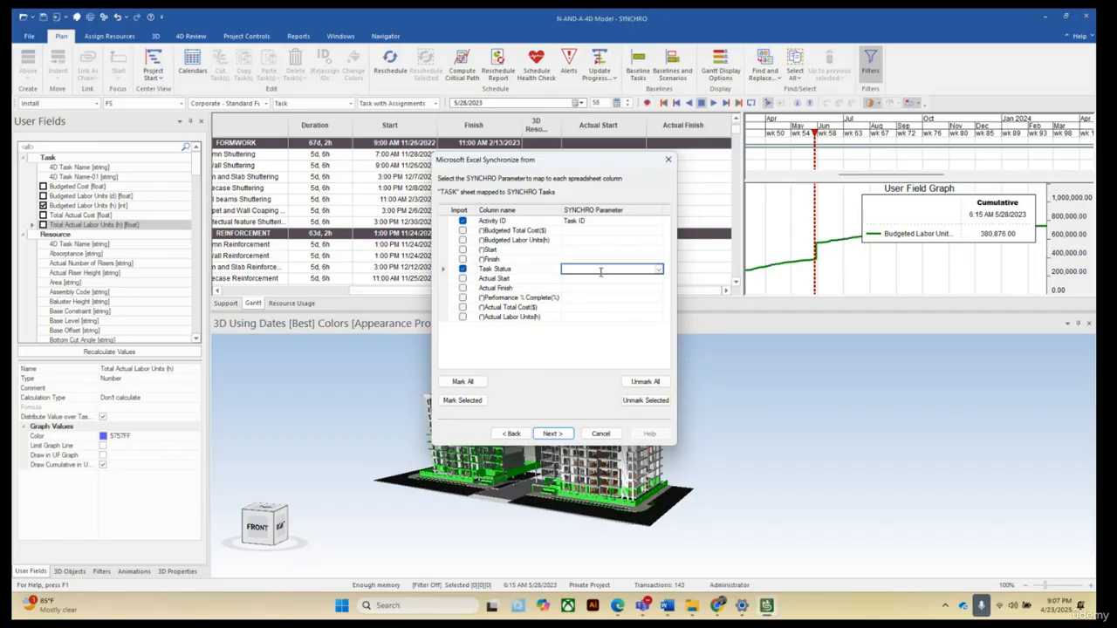
click(658, 271)
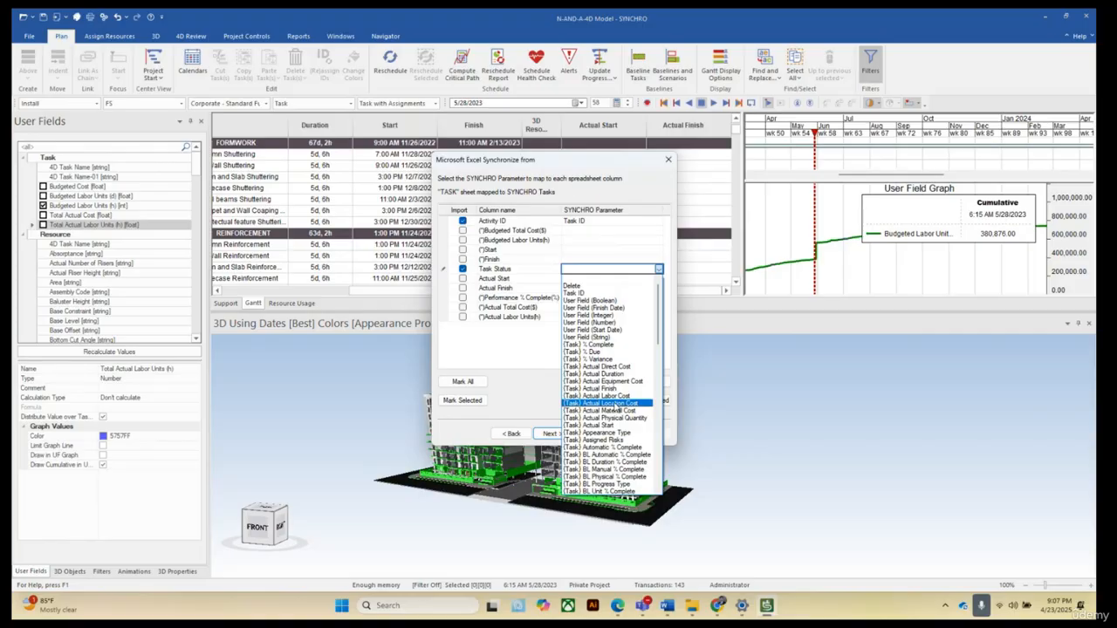
scroll(608, 408, down, 3)
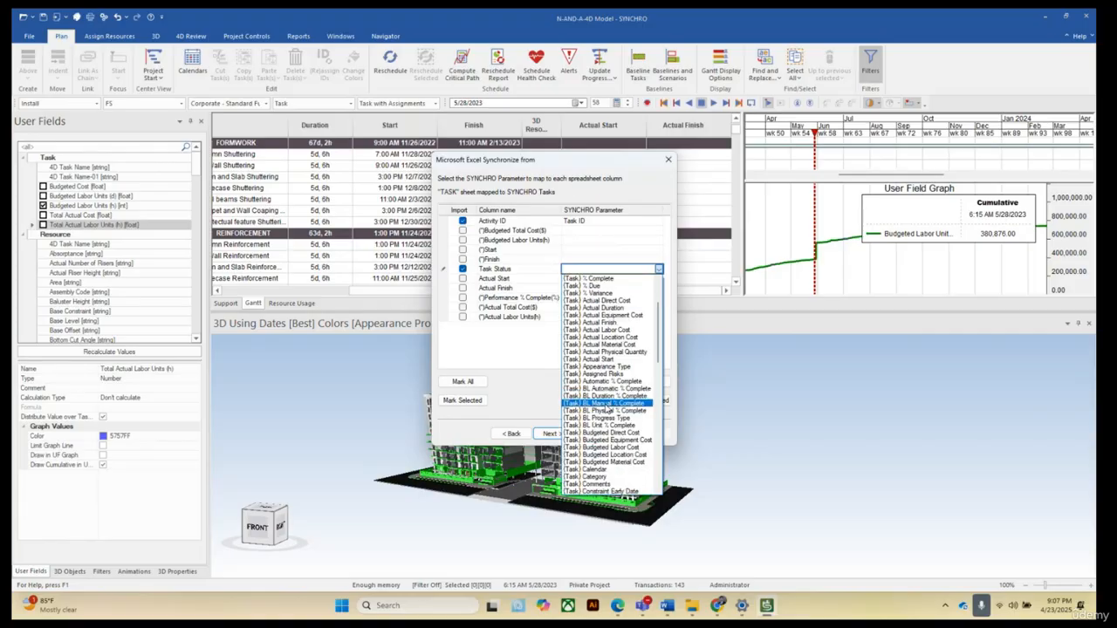
scroll(606, 407, down, 3)
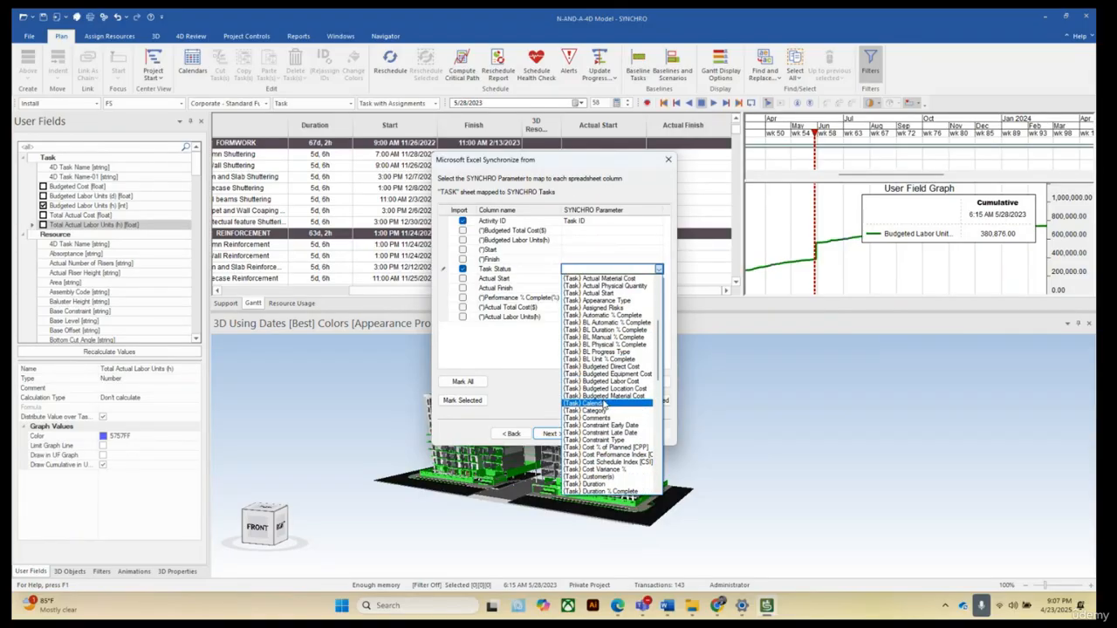
scroll(604, 404, down, 5)
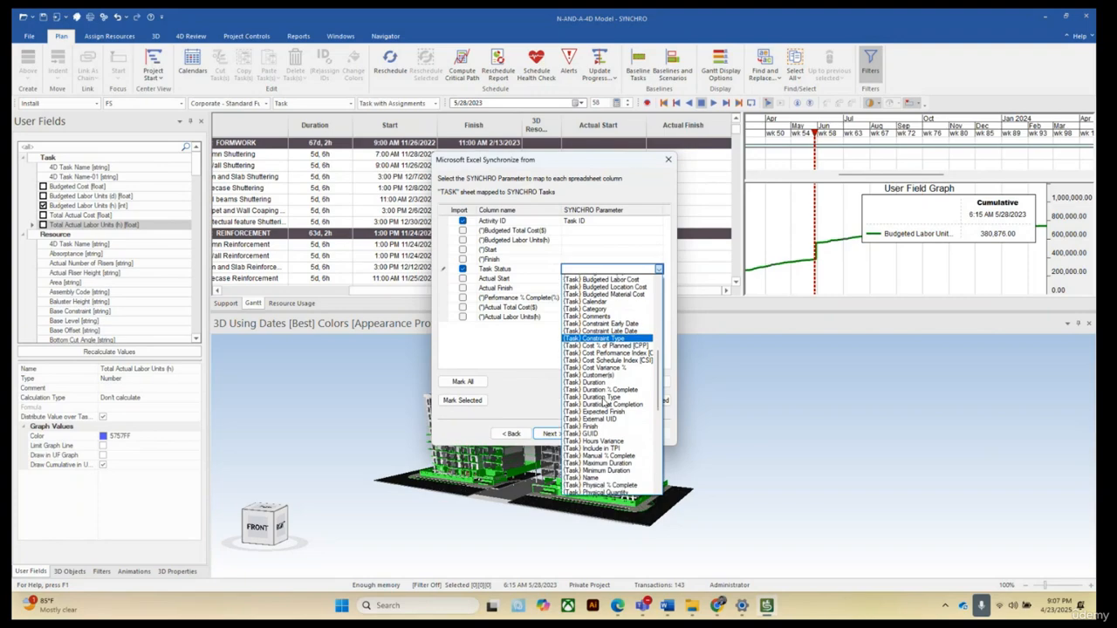
scroll(604, 403, down, 6)
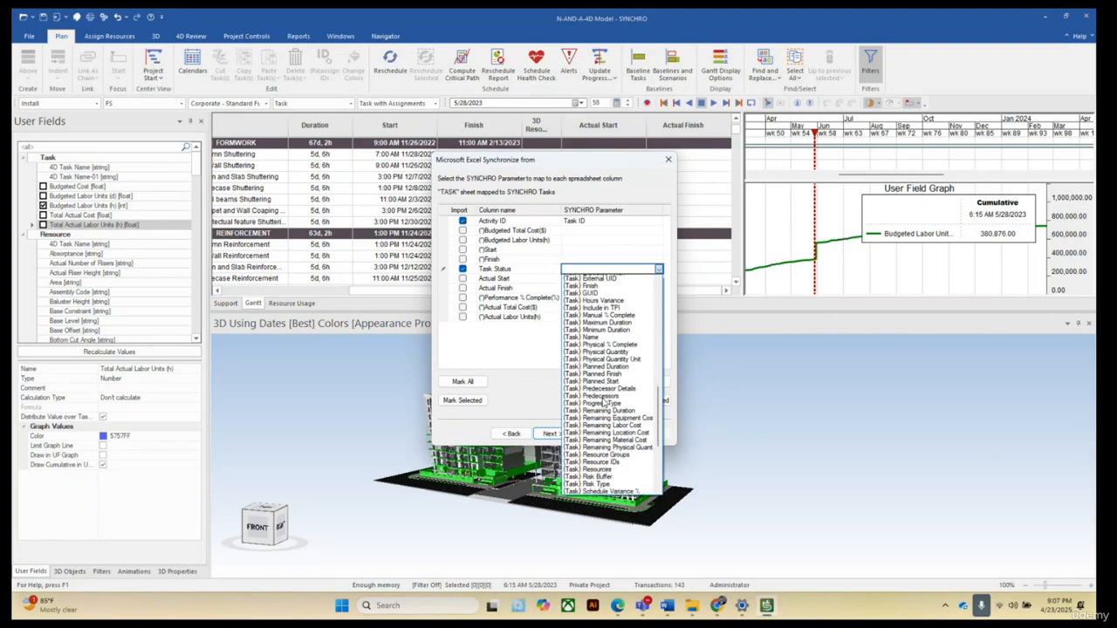
scroll(603, 403, down, 2)
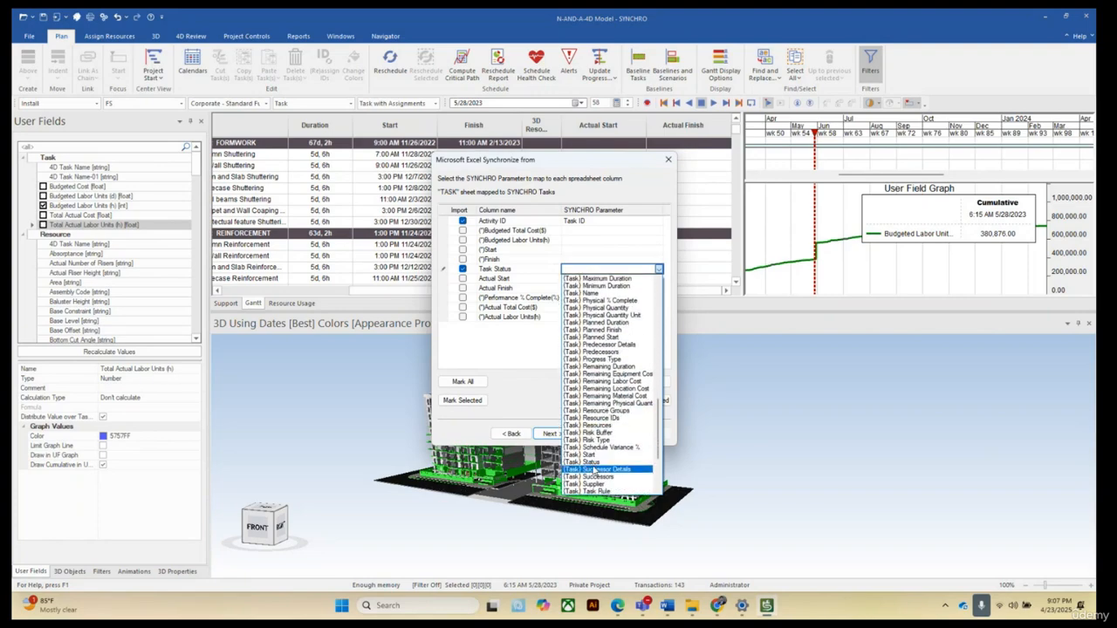
click(587, 461)
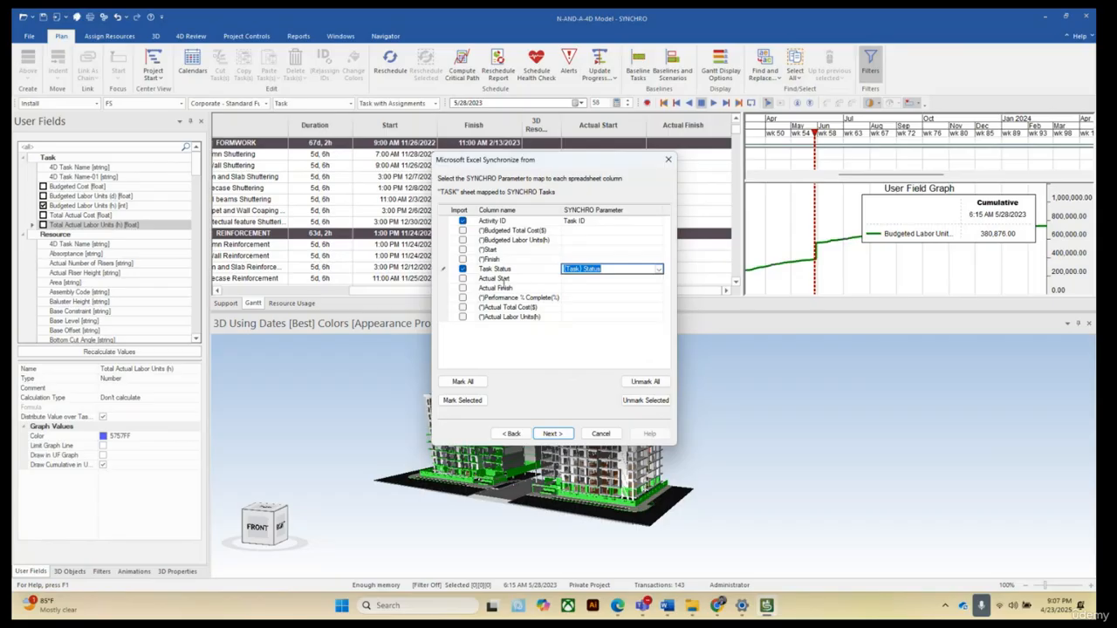
Import the Actual Start column mapped to the (Task) Actual Start parameter.
click(462, 279)
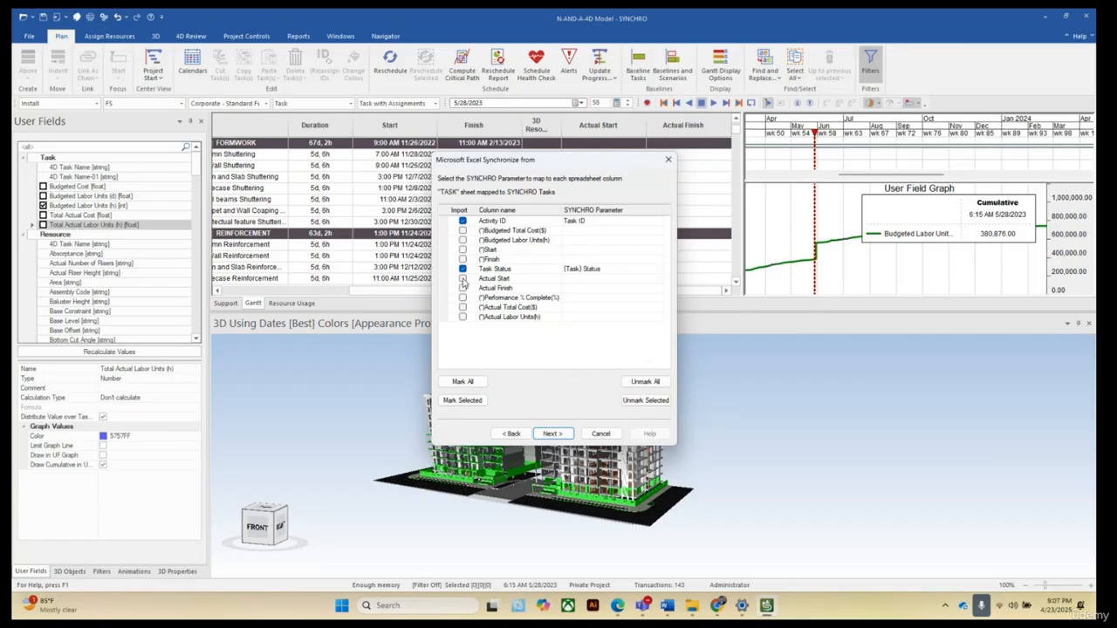
click(647, 279)
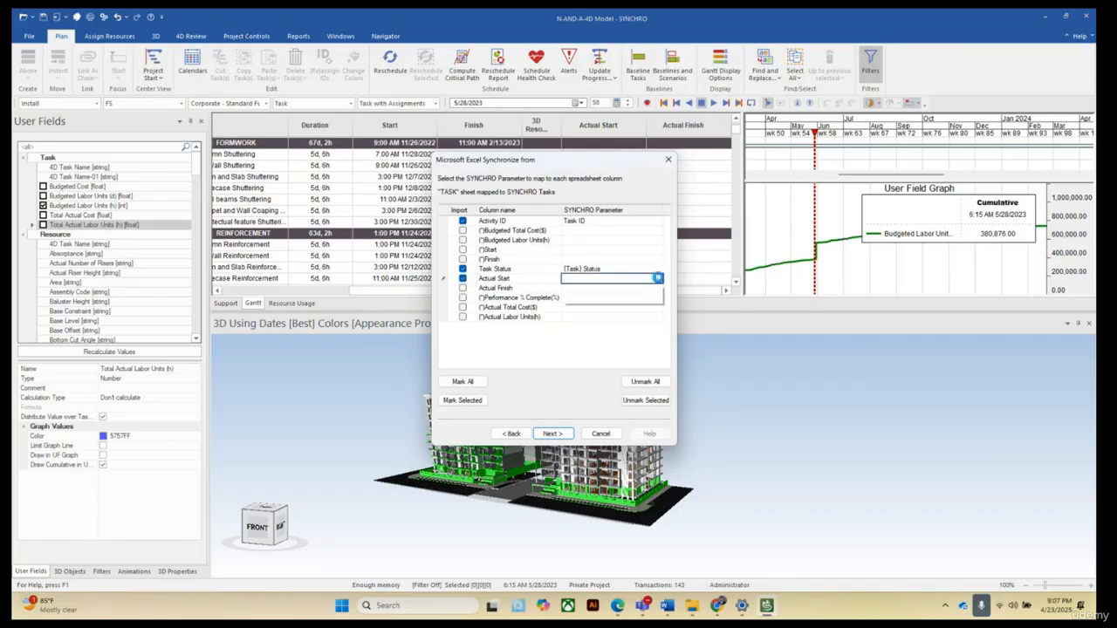
click(658, 280)
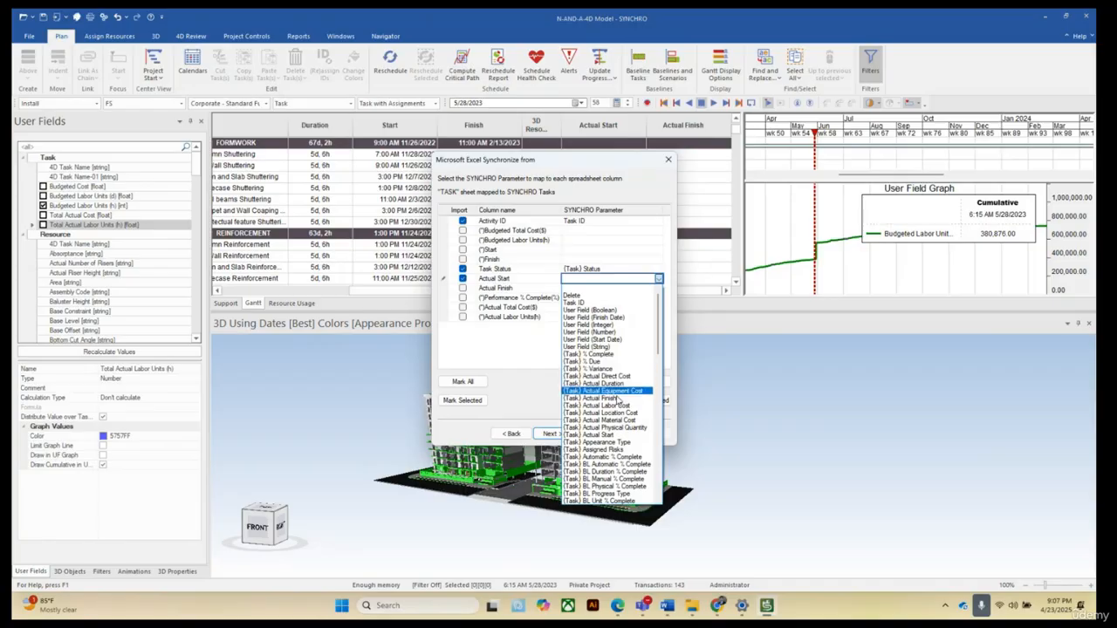
click(601, 436)
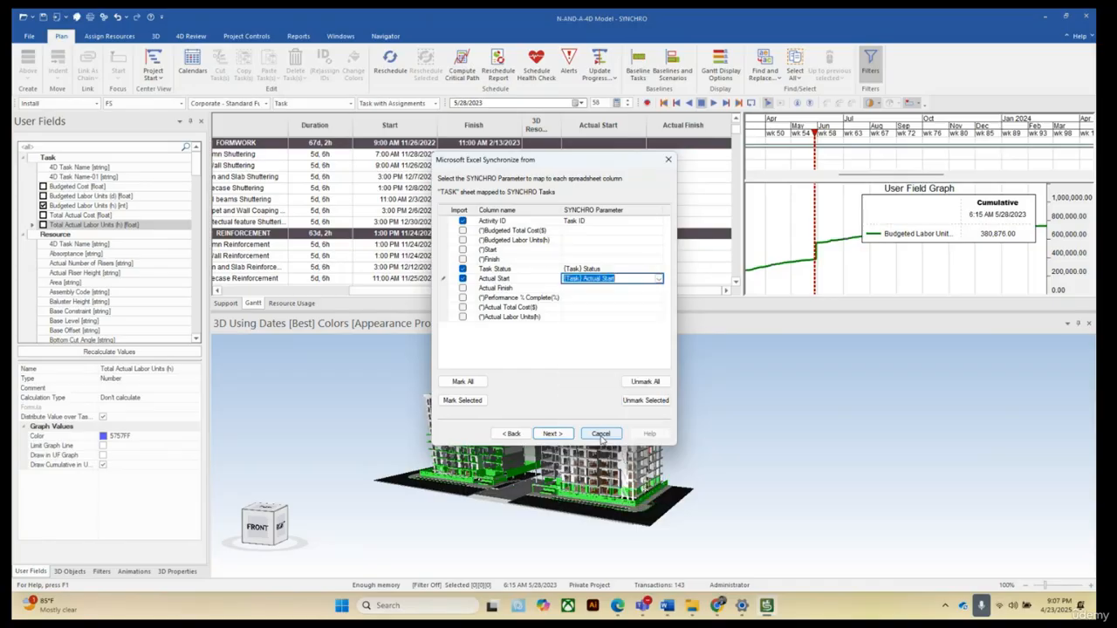
Import the Actual Finish column mapped to the (Task) Actual Finish parameter.
click(644, 289)
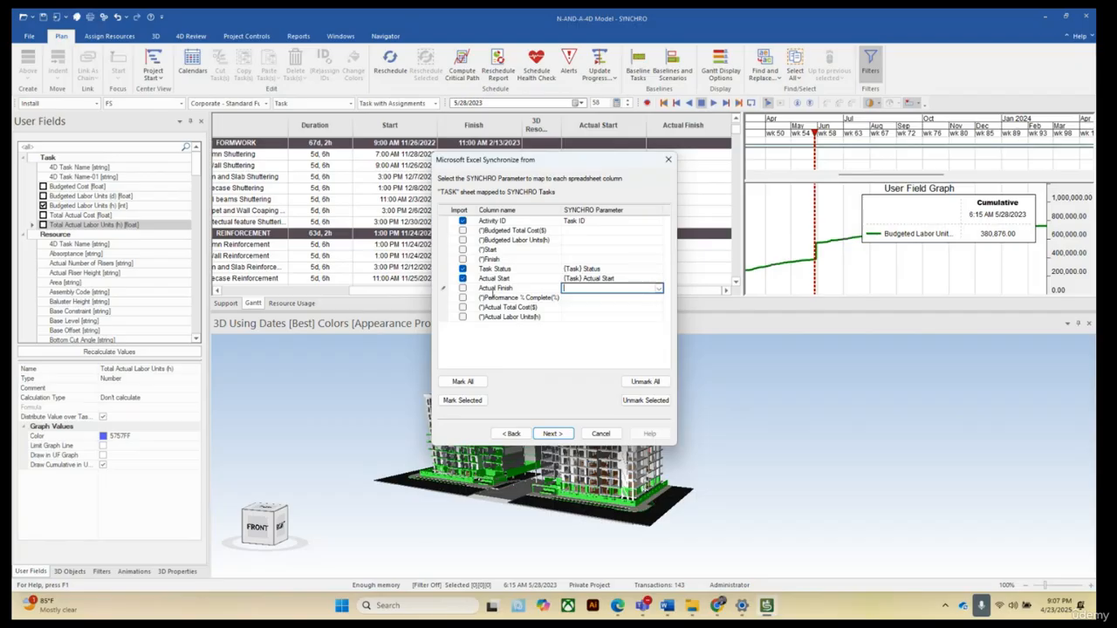
click(462, 291)
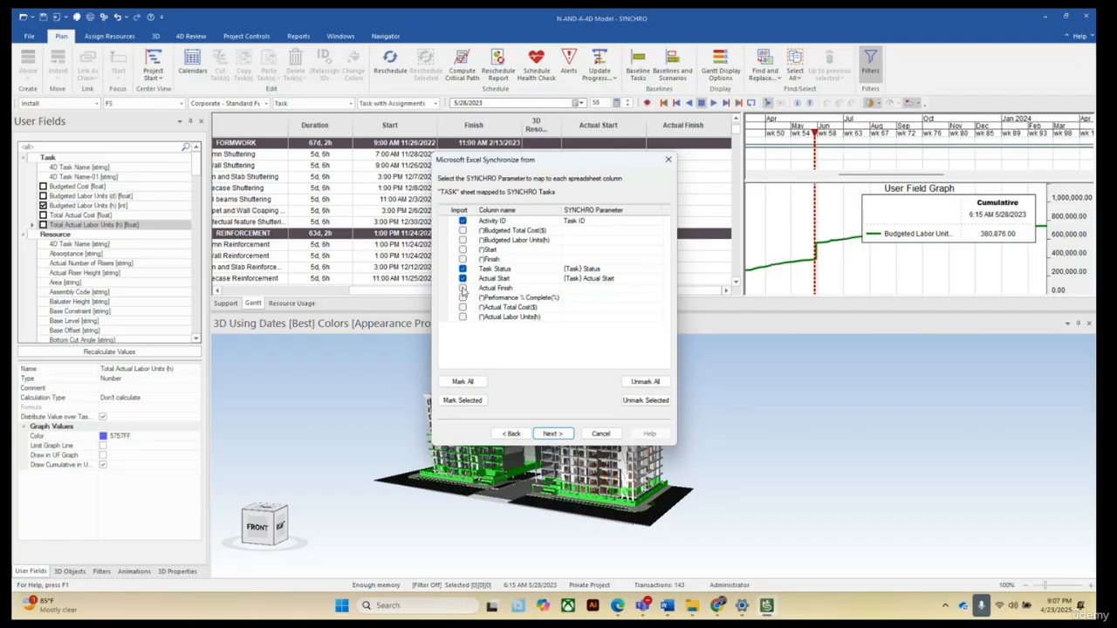
click(462, 290)
click(616, 291)
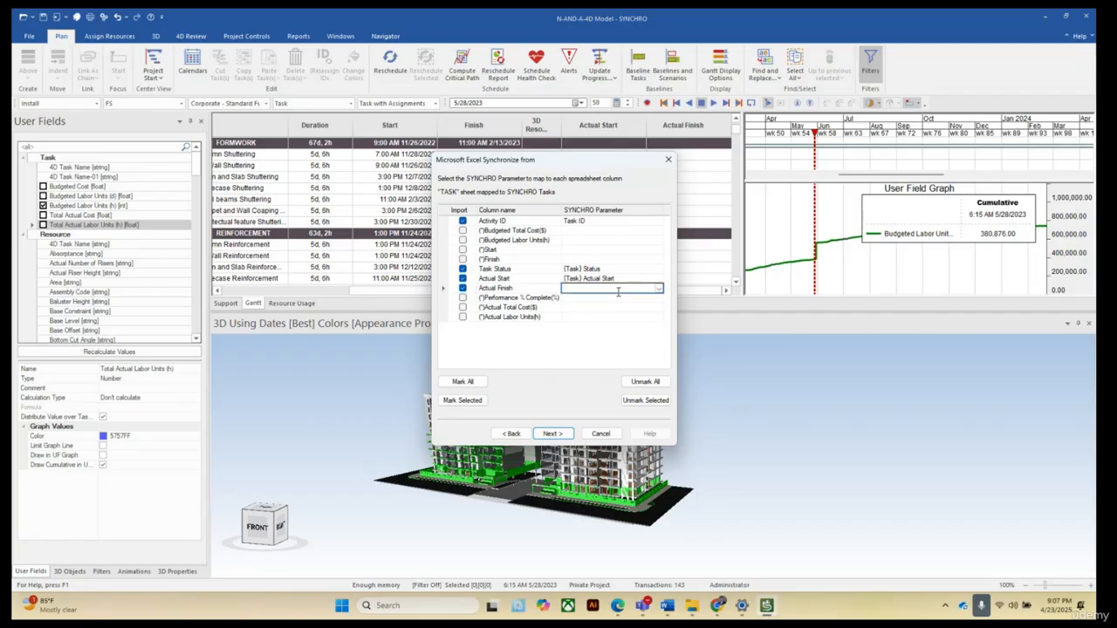
click(659, 289)
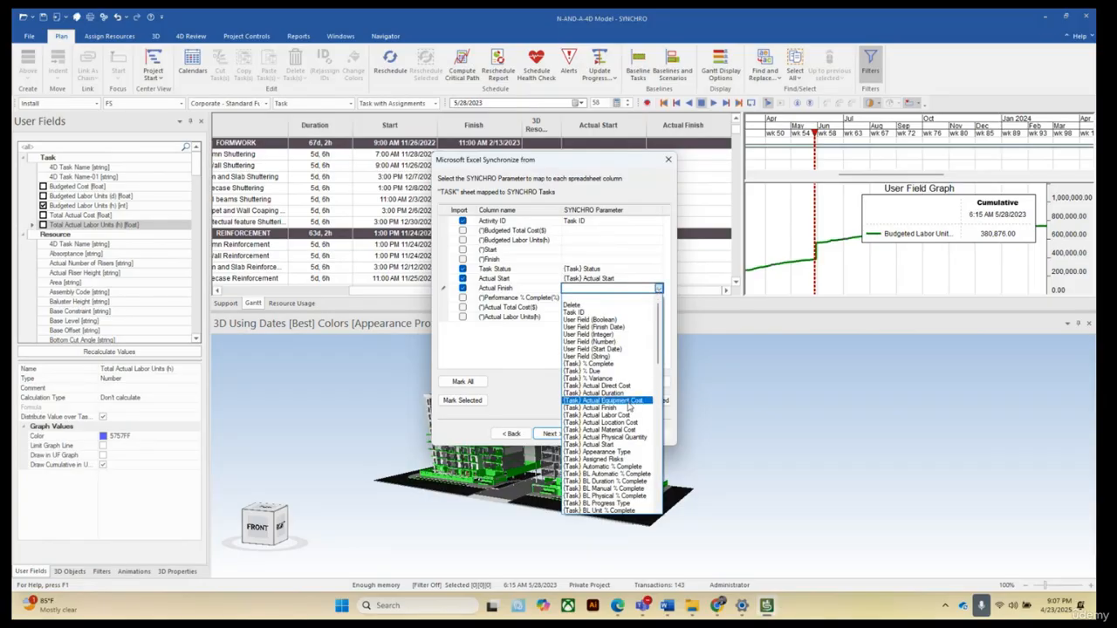
scroll(630, 406, down, 2)
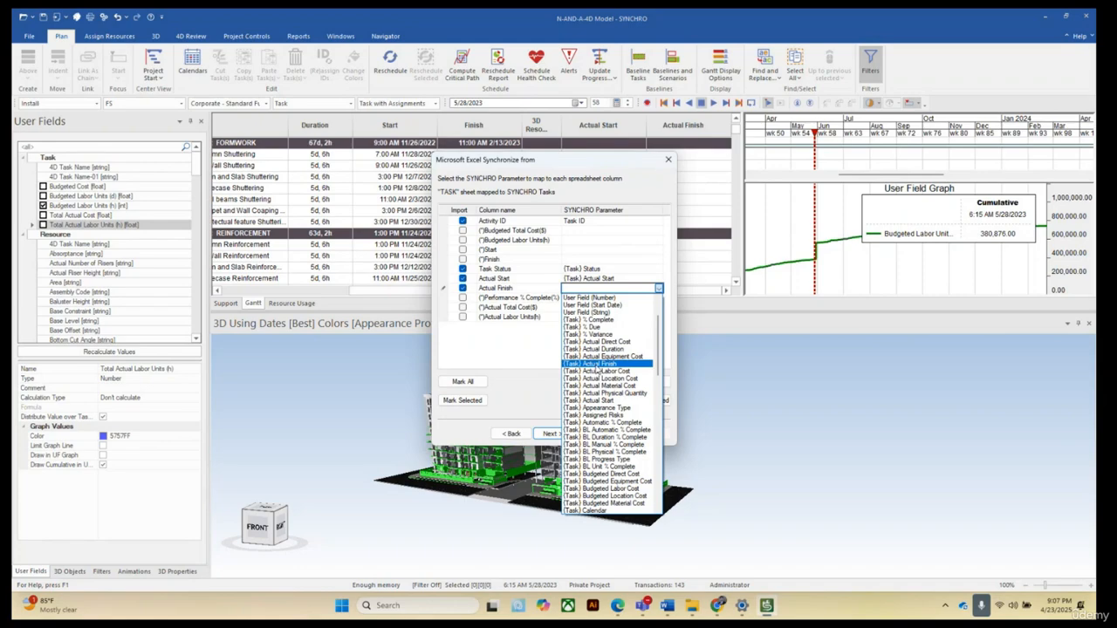
click(596, 364)
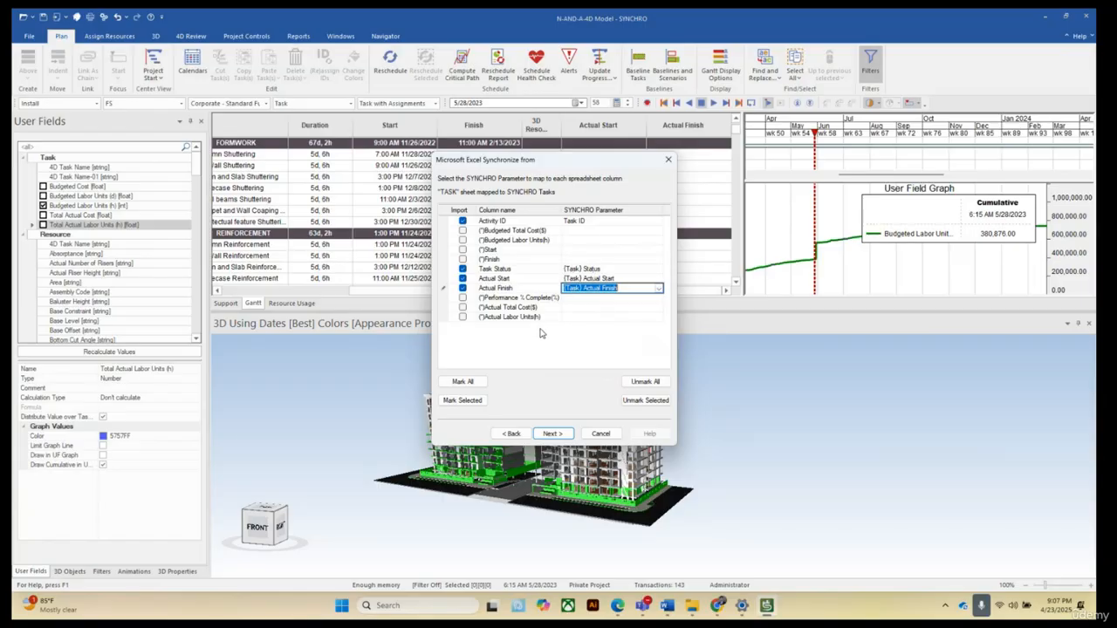
Import the Actual Total Cost($) column mapped to the (User Field) Total Actual Cost parameter.
click(463, 308)
click(462, 308)
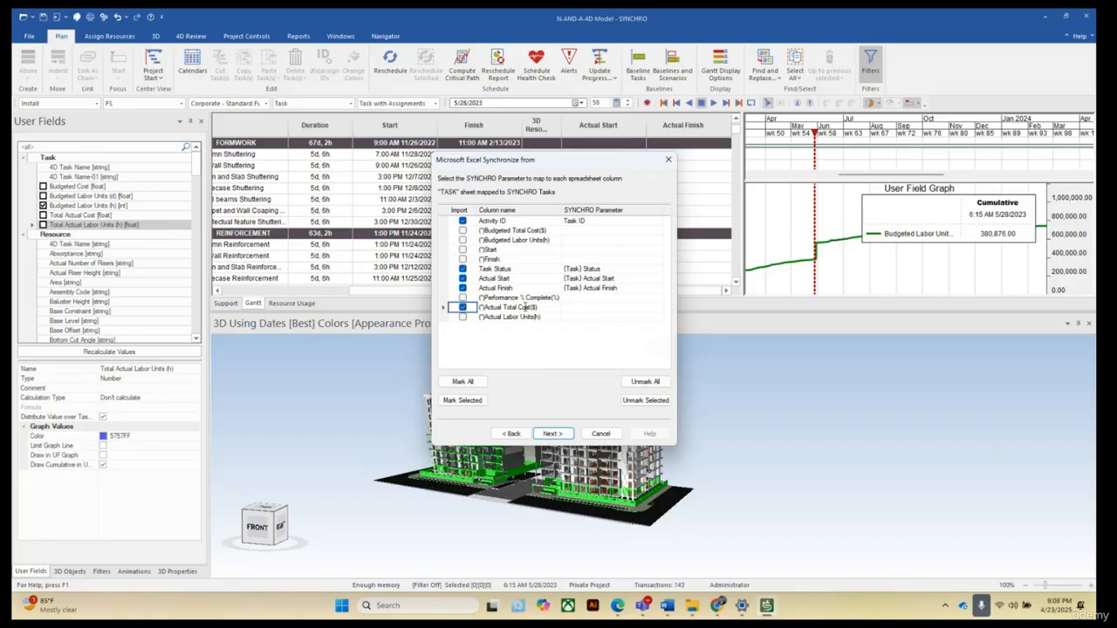
click(600, 310)
click(660, 308)
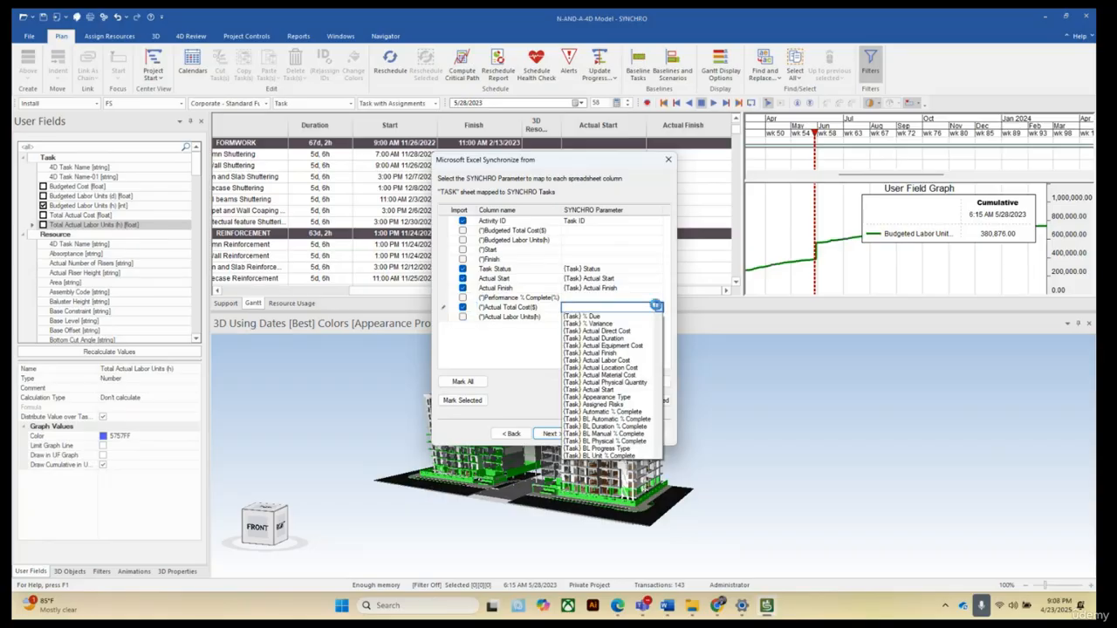
scroll(620, 385, down, 2)
scroll(620, 385, down, 20)
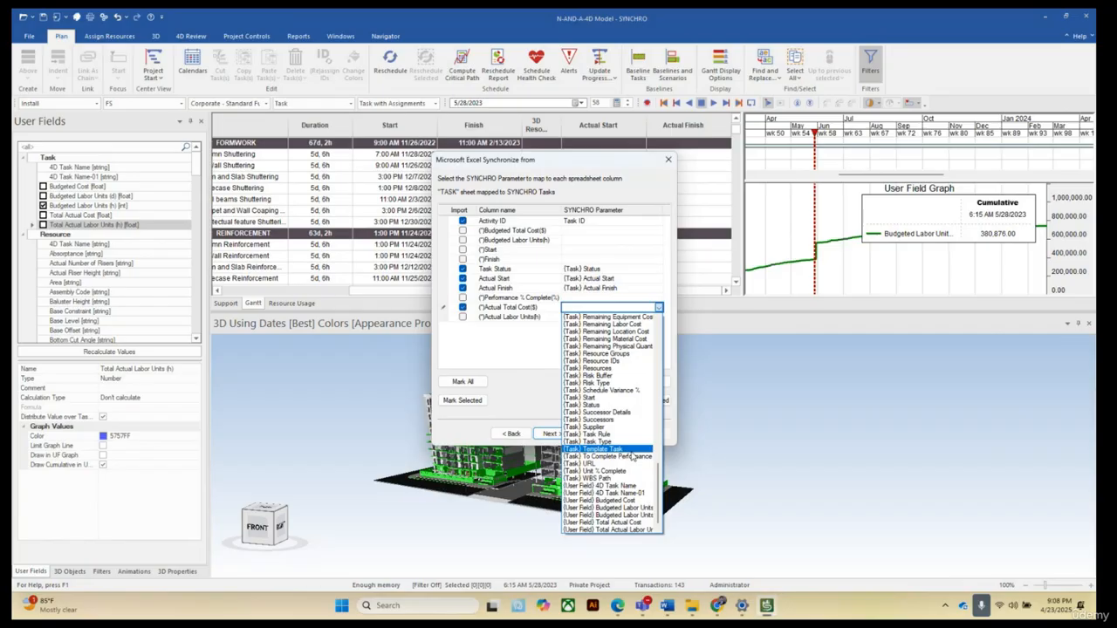
click(621, 523)
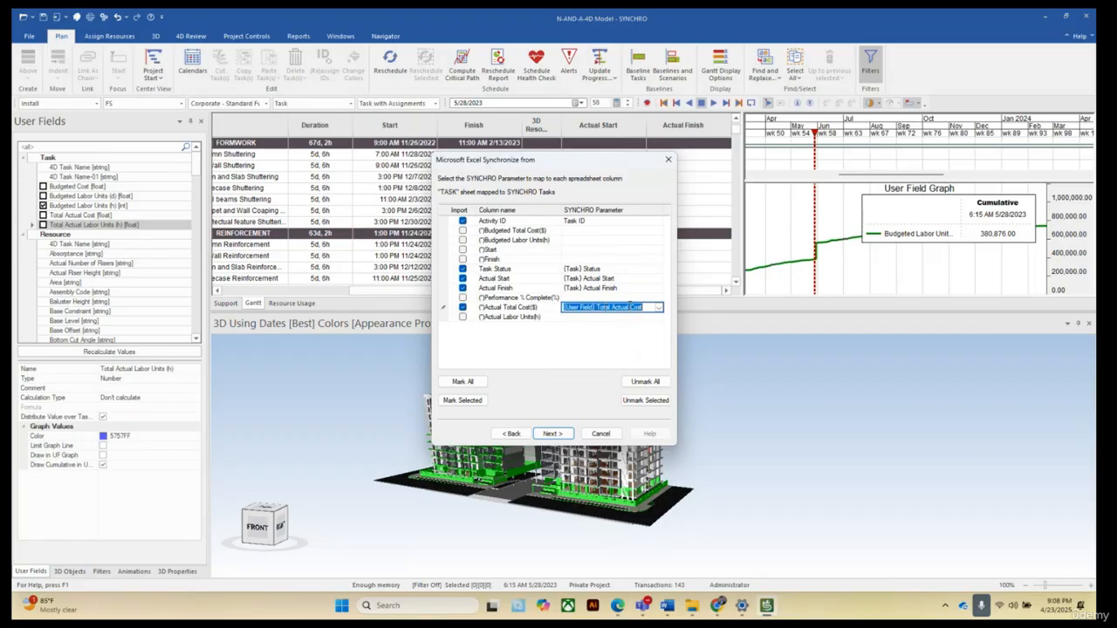
Import the Actual Labor Units(h) column mapped to the (User Field) Total Actual Labor Units (h) parameter.
click(462, 319)
click(463, 318)
click(640, 317)
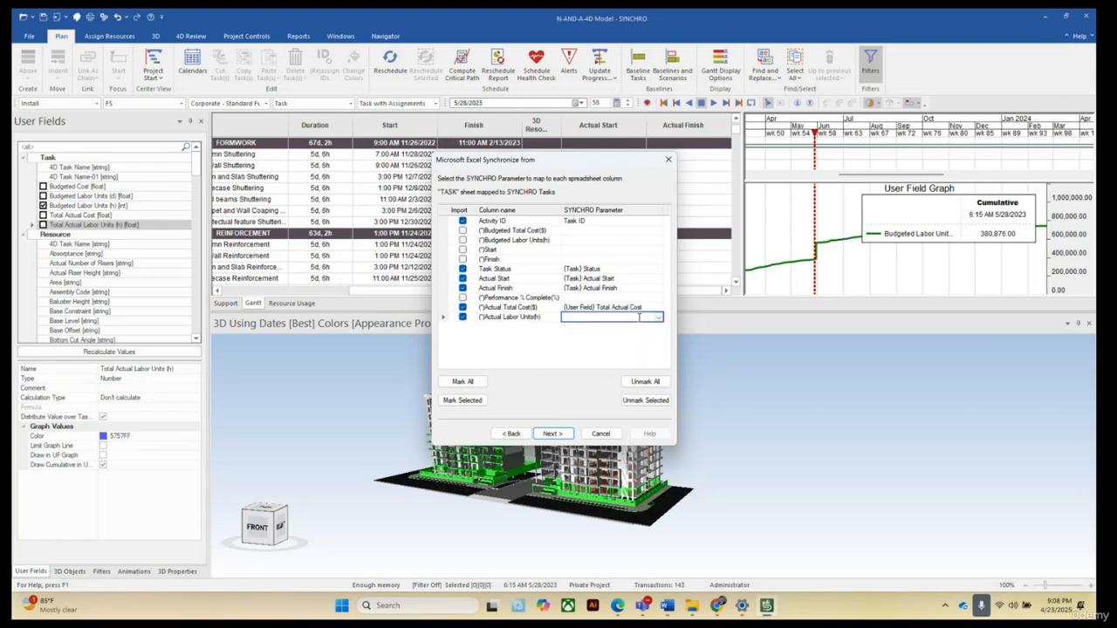
click(659, 318)
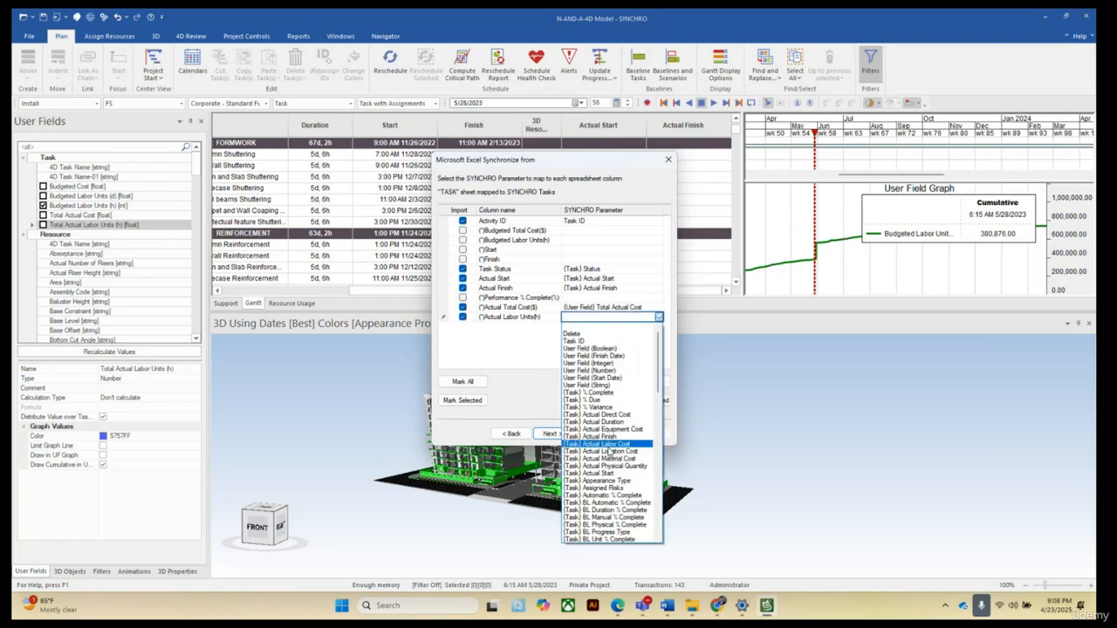
scroll(613, 478, down, 3)
scroll(613, 478, down, 10)
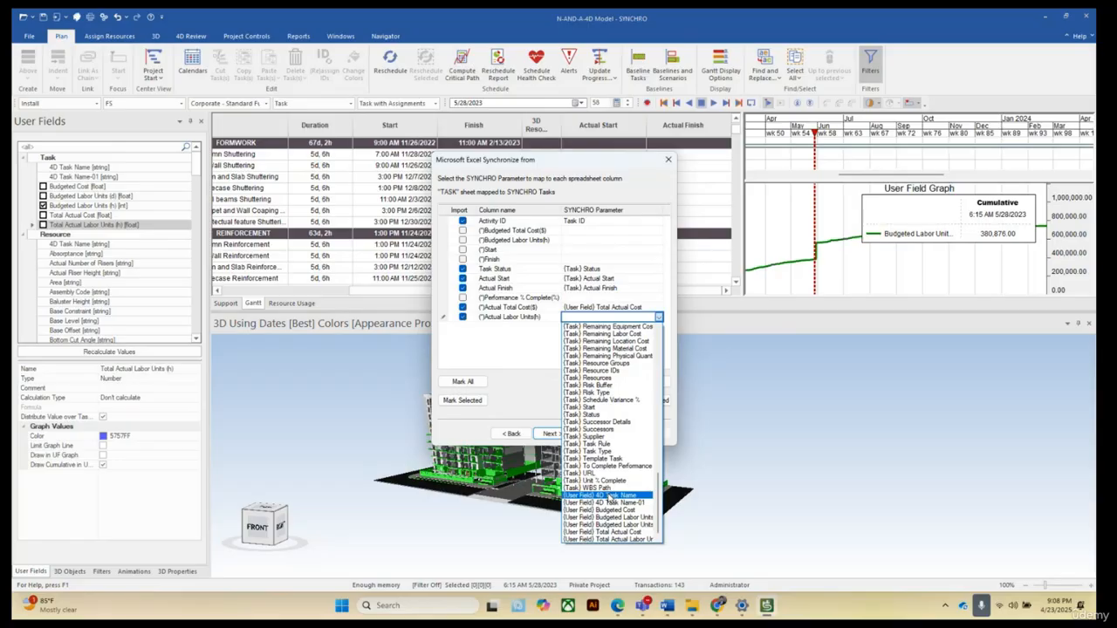
click(614, 541)
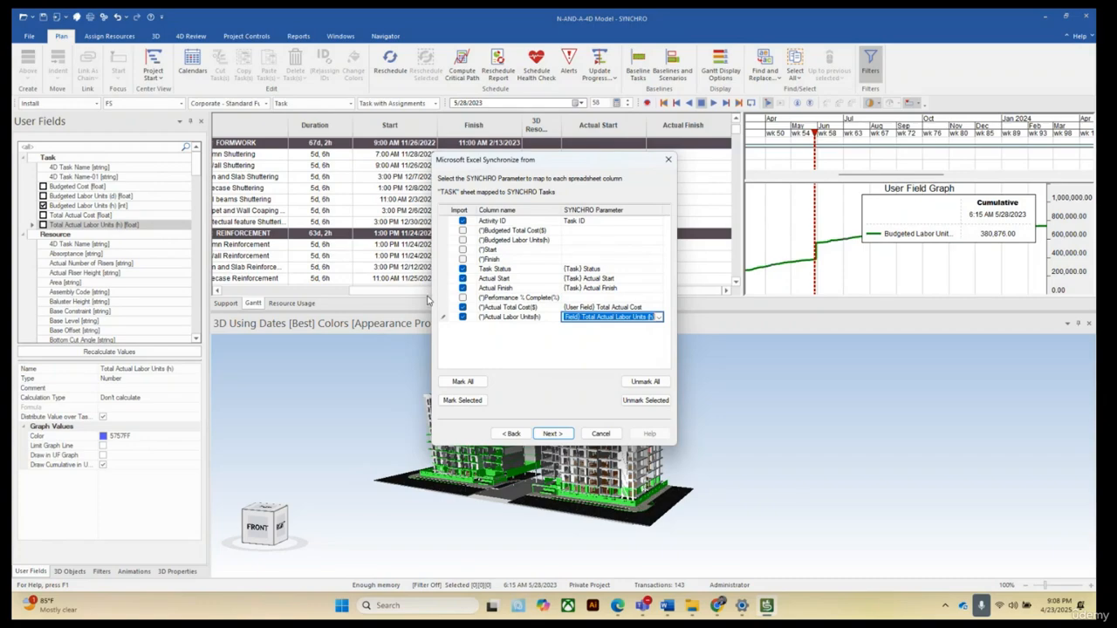
Run the synchronization with the default processing commands and finish it.
click(552, 434)
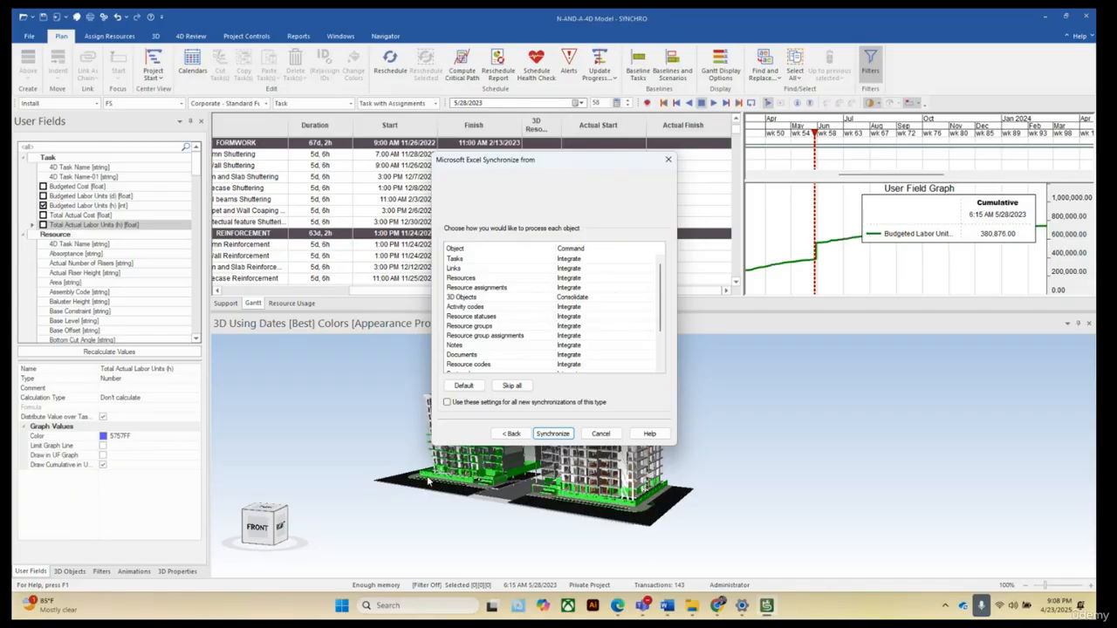
click(550, 436)
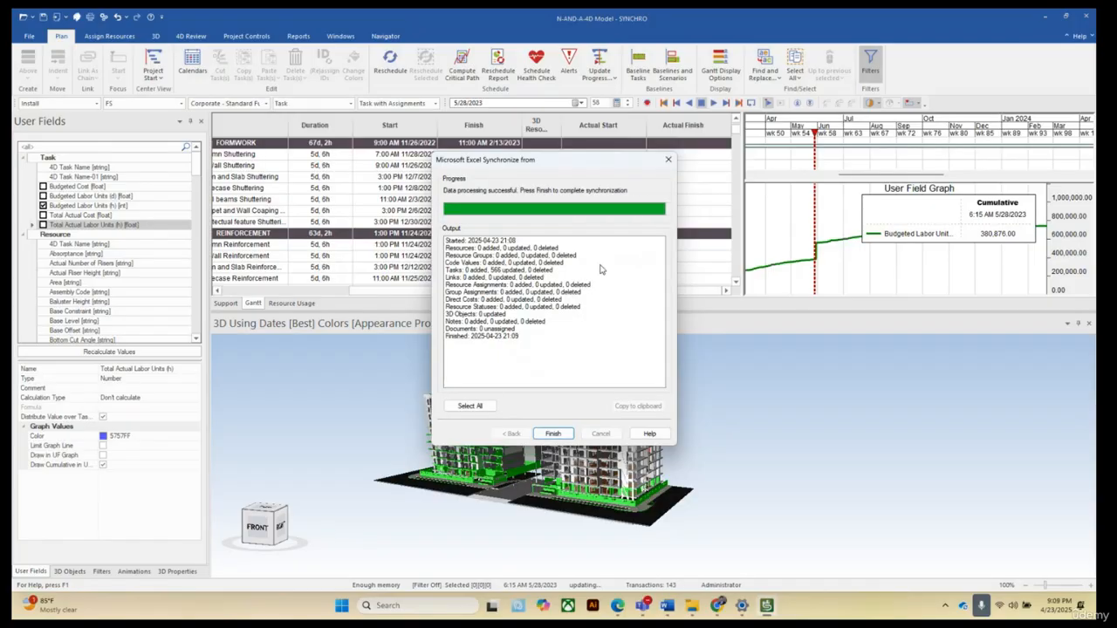
click(551, 434)
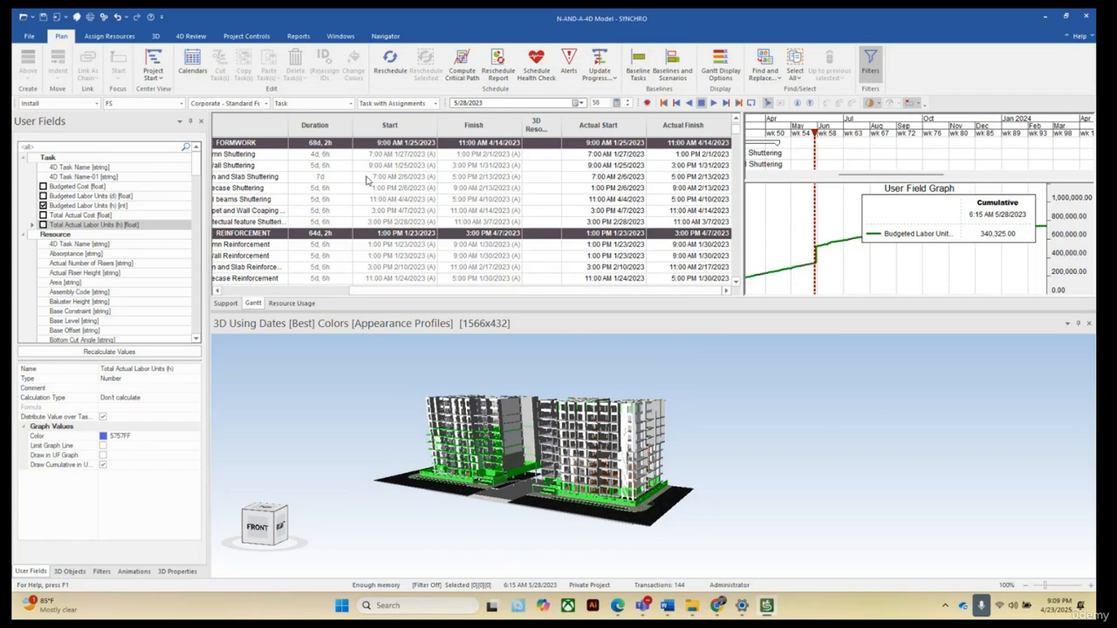
Graph Budgeted Cost and Total Actual Cost instead of labor units, drawing Budgeted Cost cumulatively.
click(43, 206)
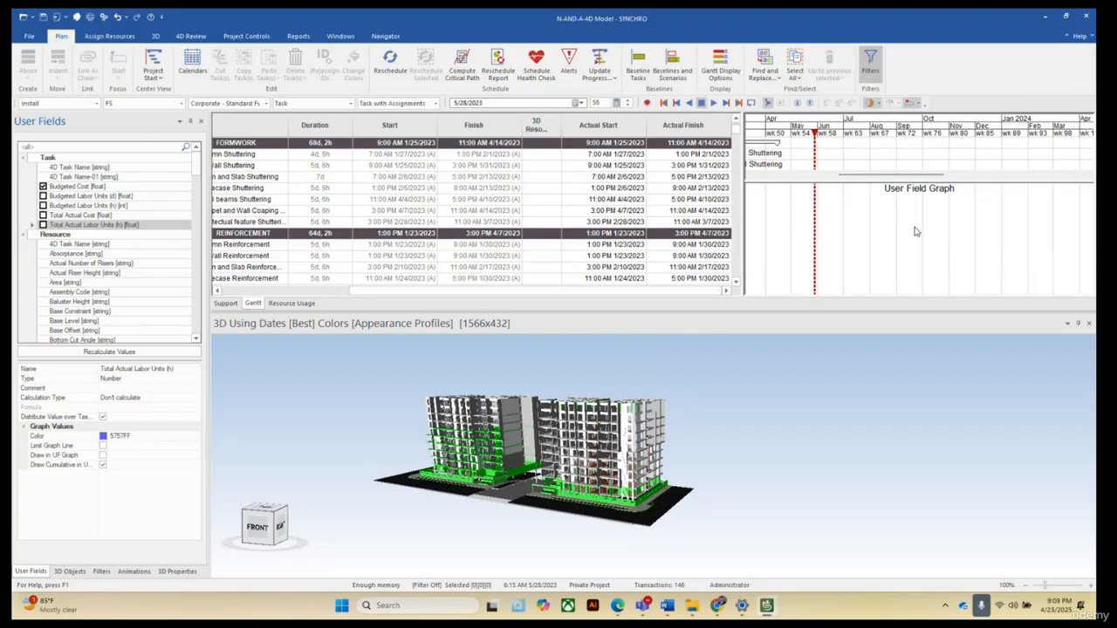
click(105, 187)
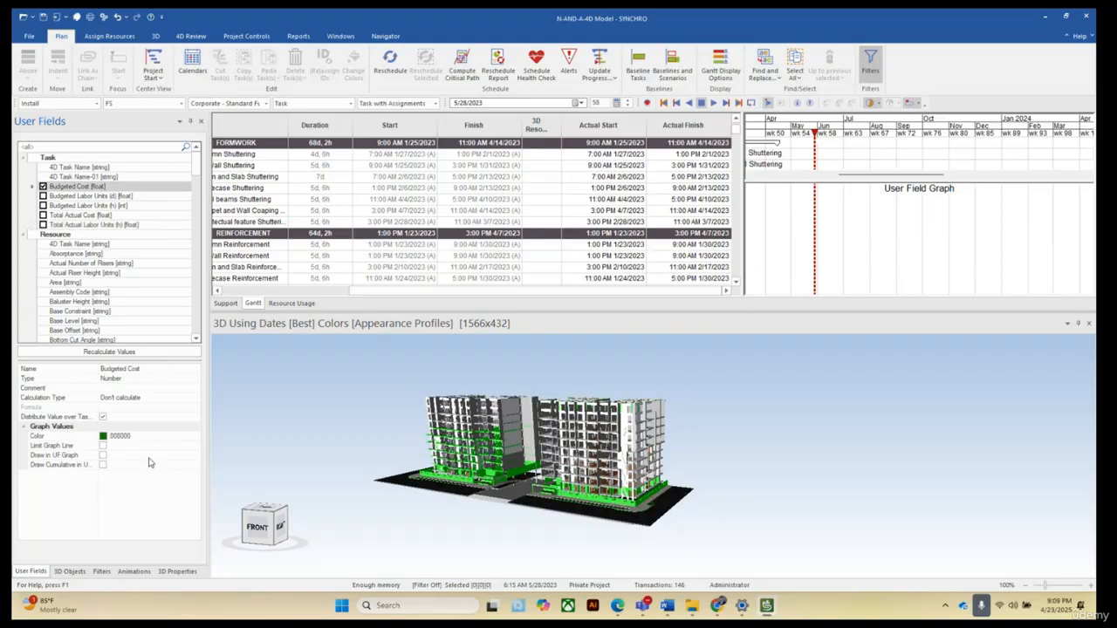
click(103, 464)
mouse_move(1030, 209)
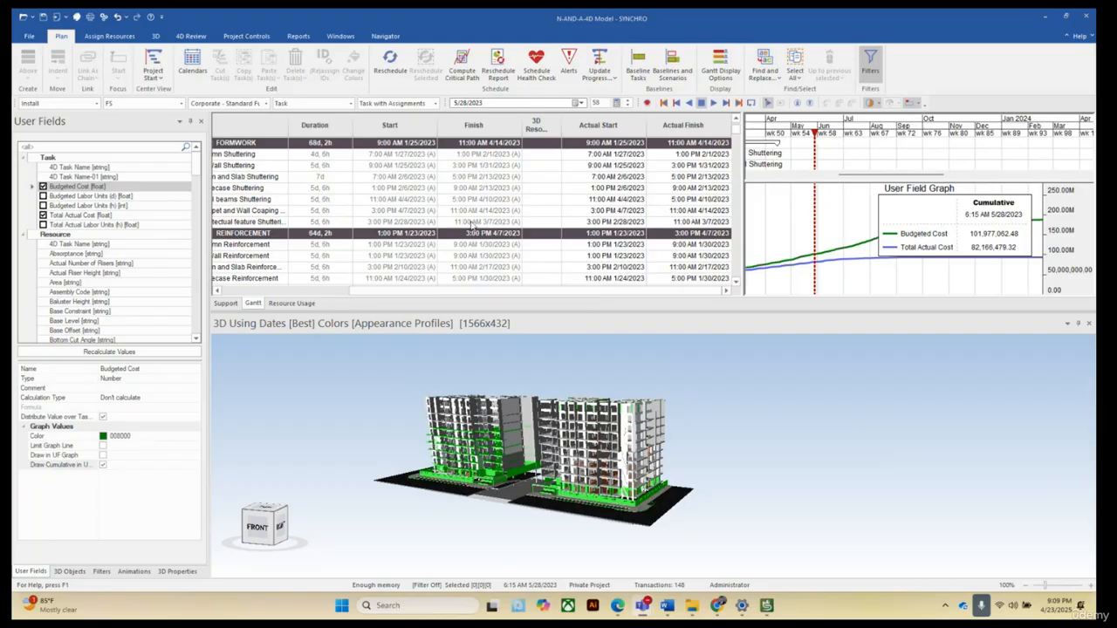
Scroll through the task table and move the focus time to 6/7/2023 to compare costs.
scroll(471, 225, down, 3)
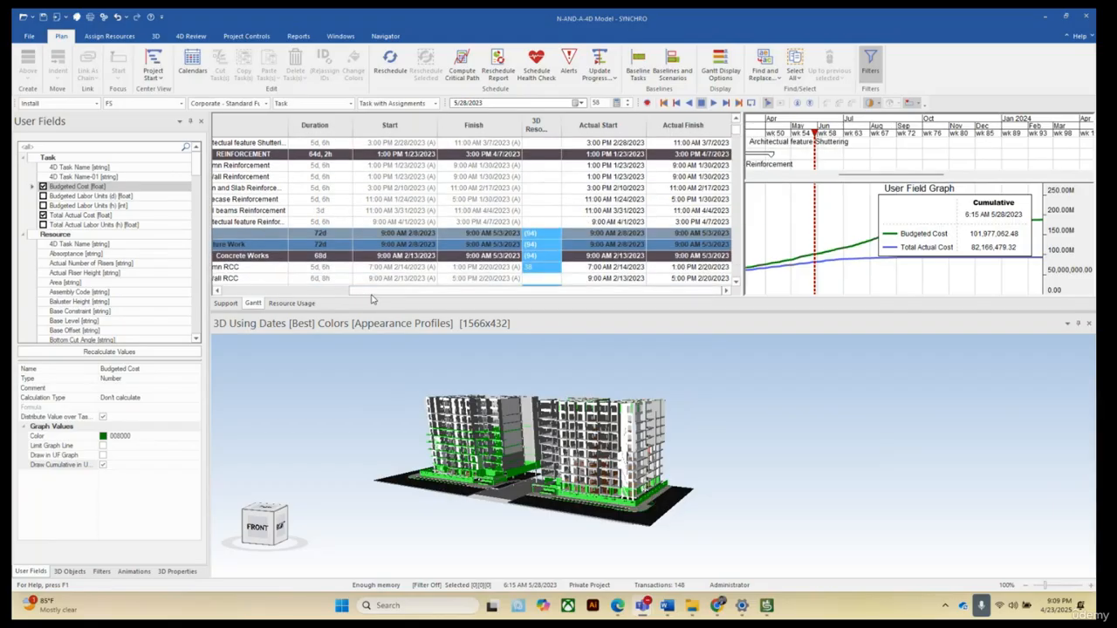
drag(371, 293, 229, 297)
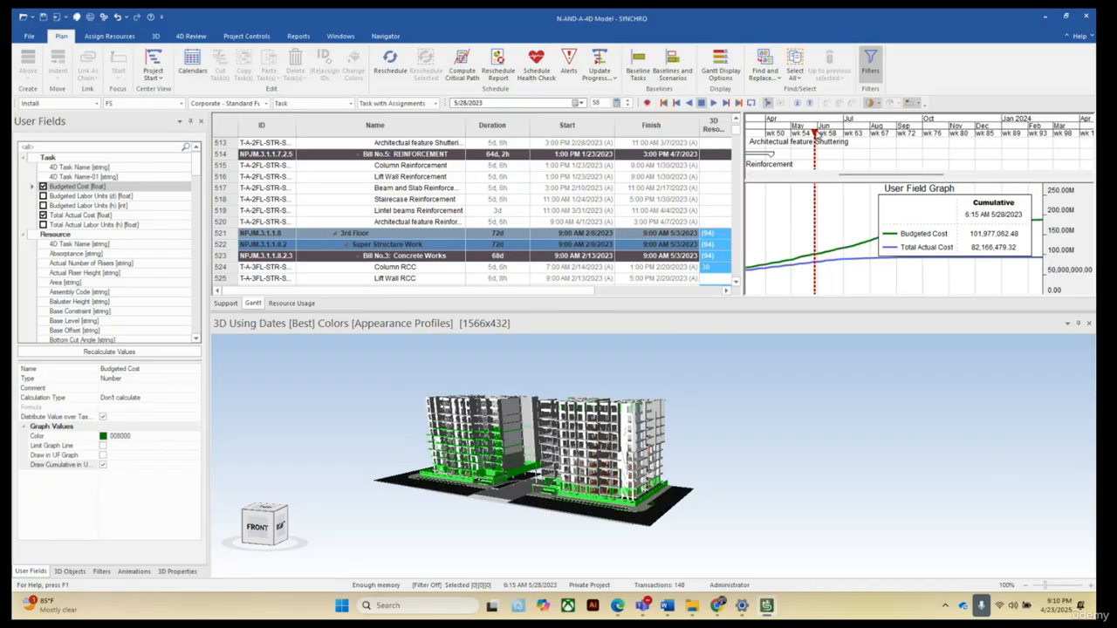
mouse_move(814, 134)
mouse_down()
mouse_move(847, 142)
mouse_move(799, 143)
mouse_move(822, 157)
mouse_up()
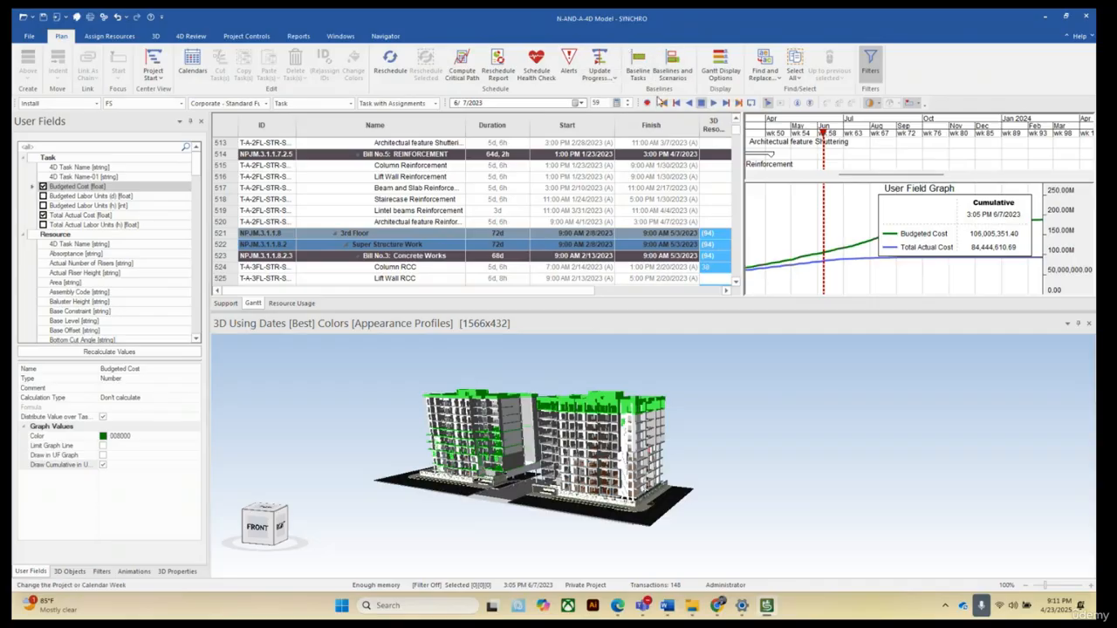
Open Baselines and Scenarios and add a new project baseline.
click(672, 70)
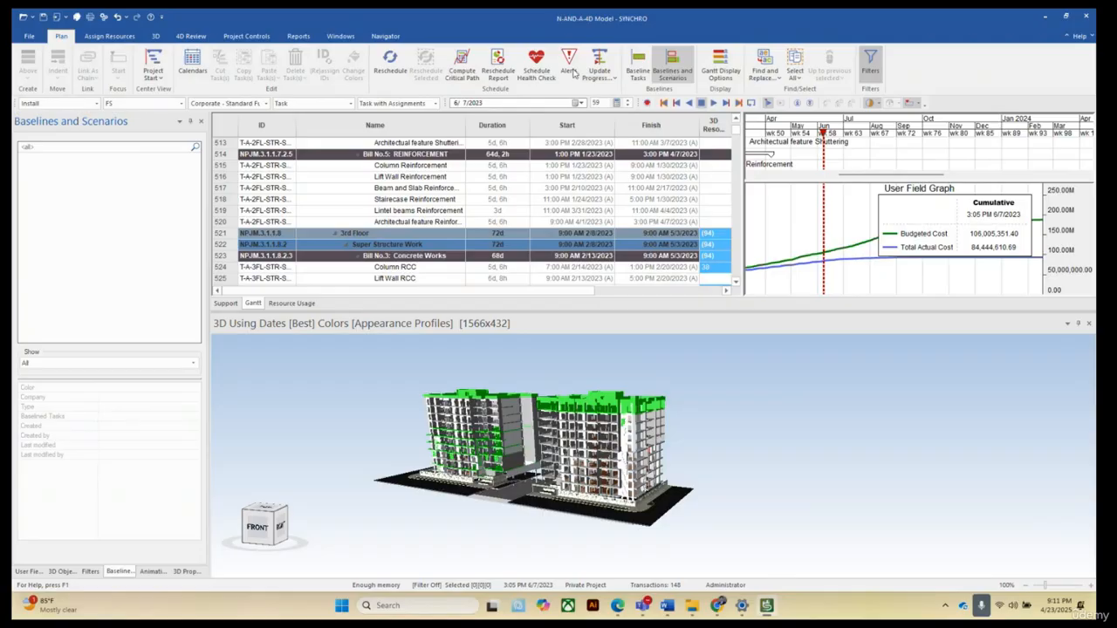
right_click(61, 164)
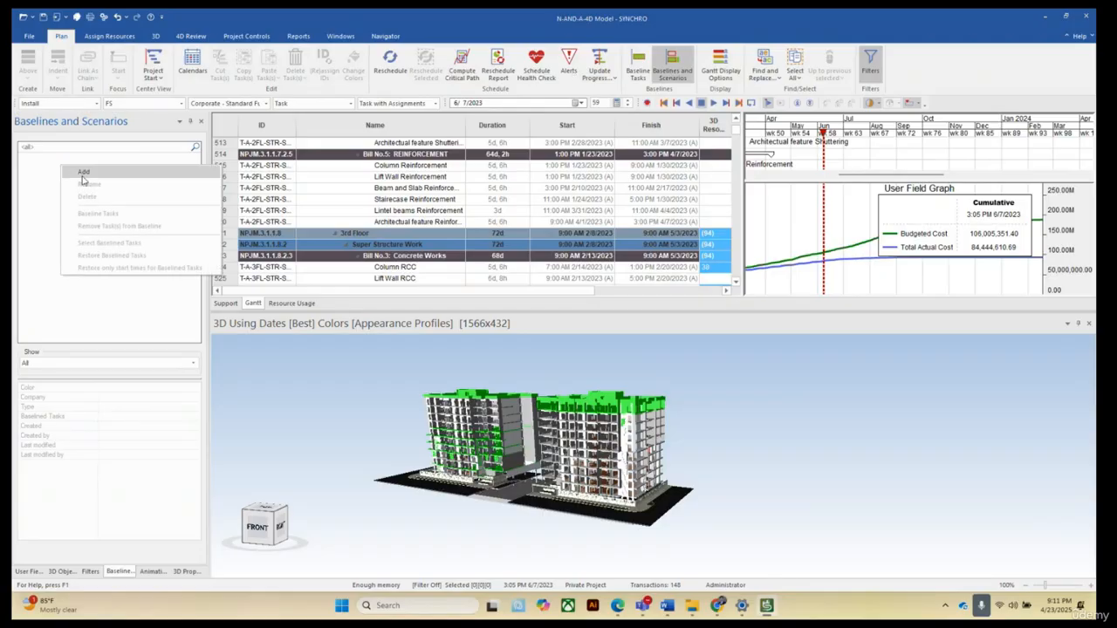
click(84, 177)
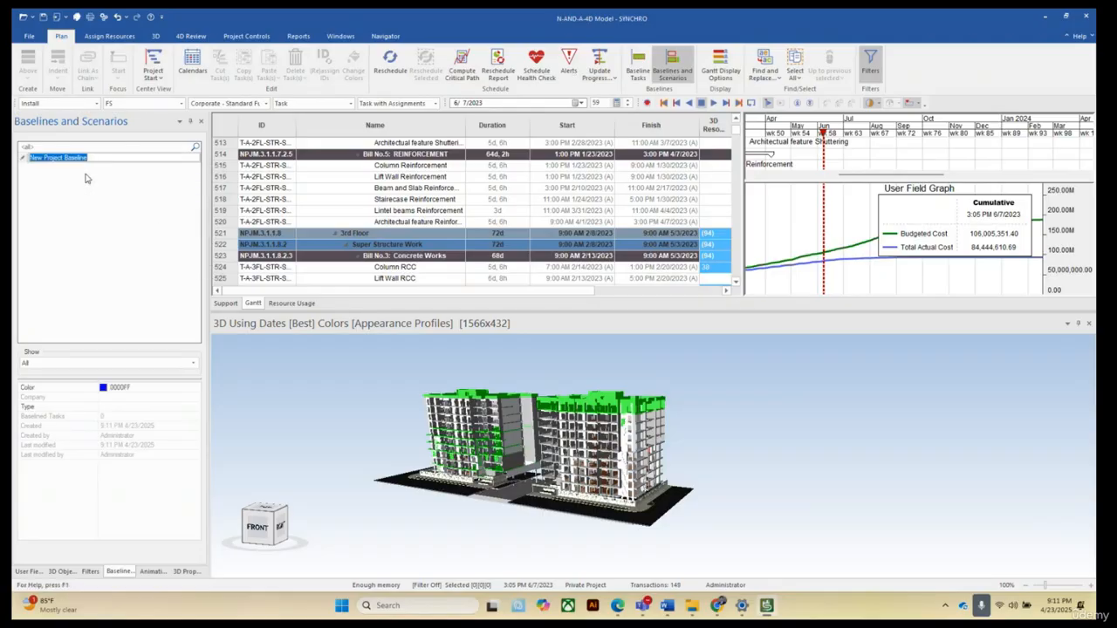
click(74, 202)
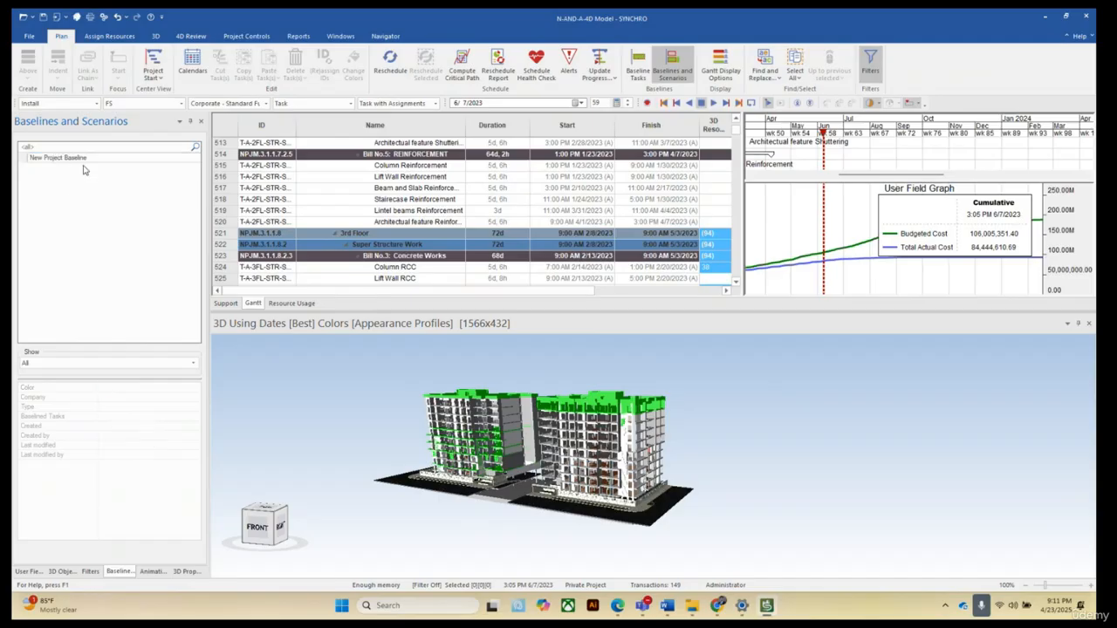
click(85, 162)
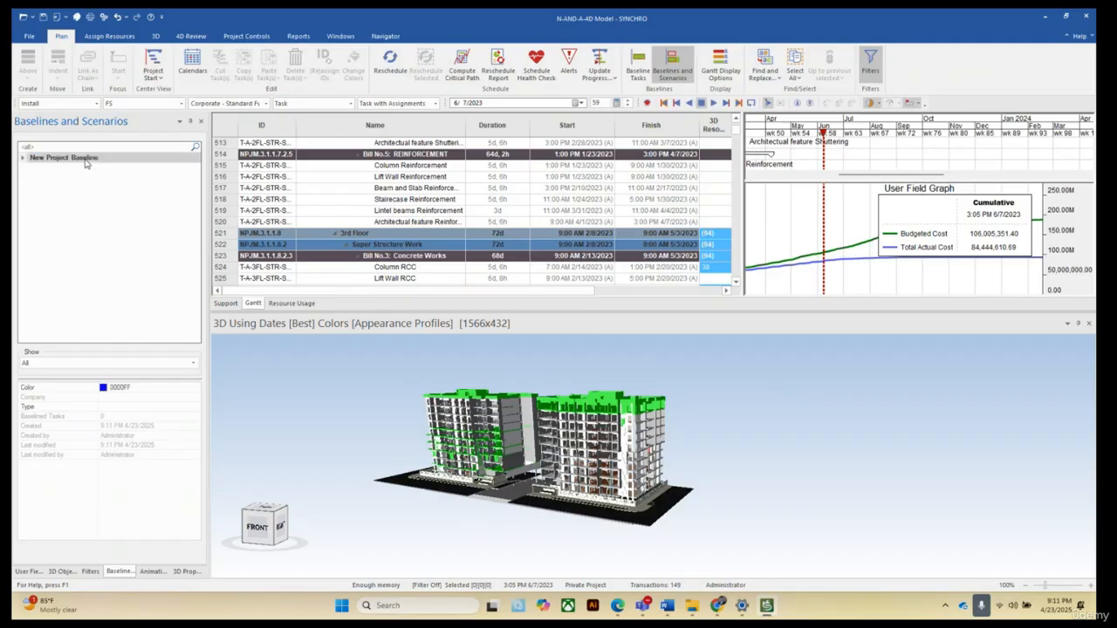
Baseline all tasks into the New Project Baseline, refreshing the critical path beforehand.
right_click(92, 162)
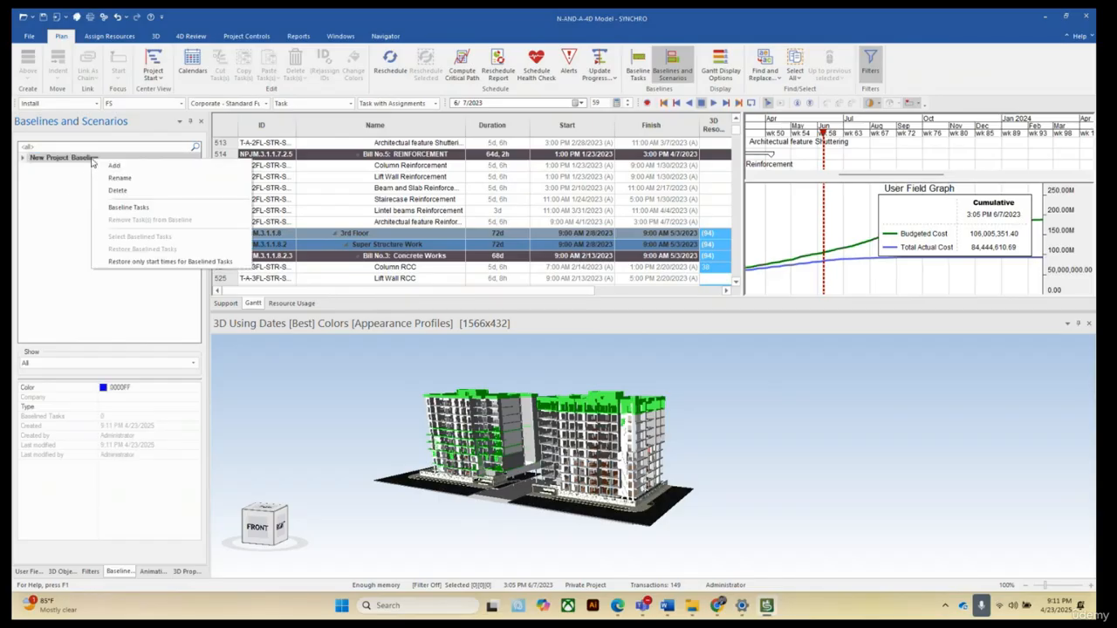
click(133, 209)
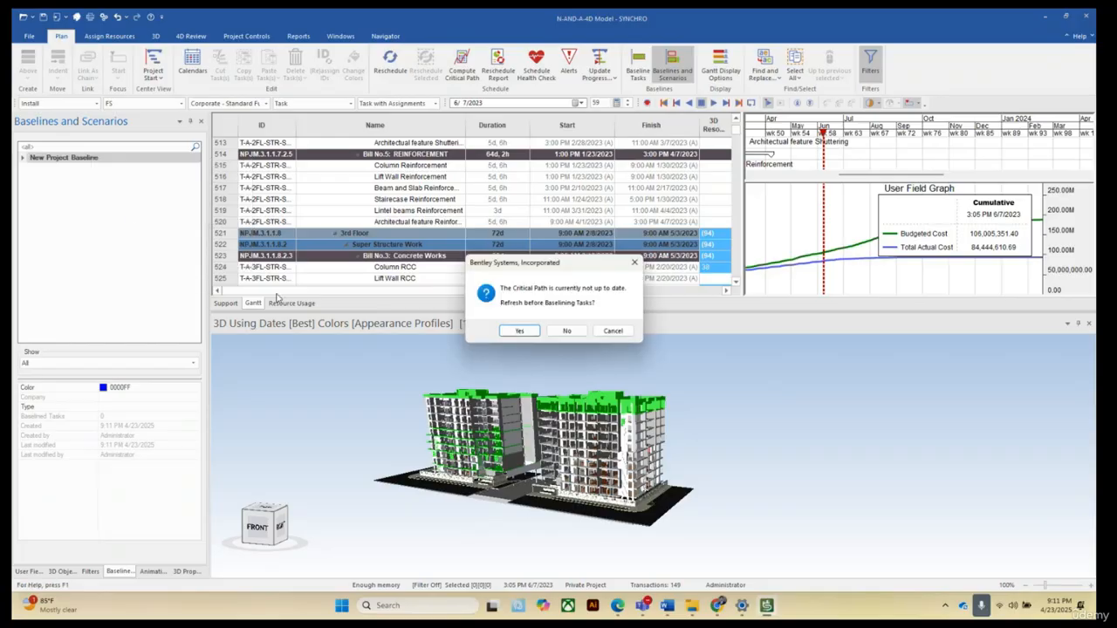
click(520, 332)
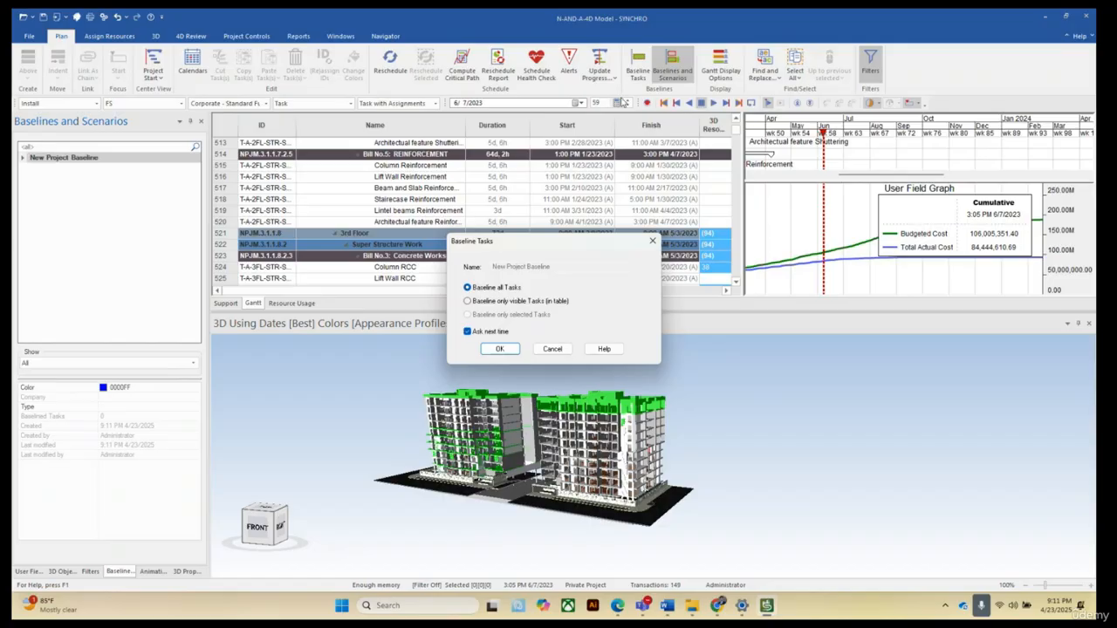
click(500, 349)
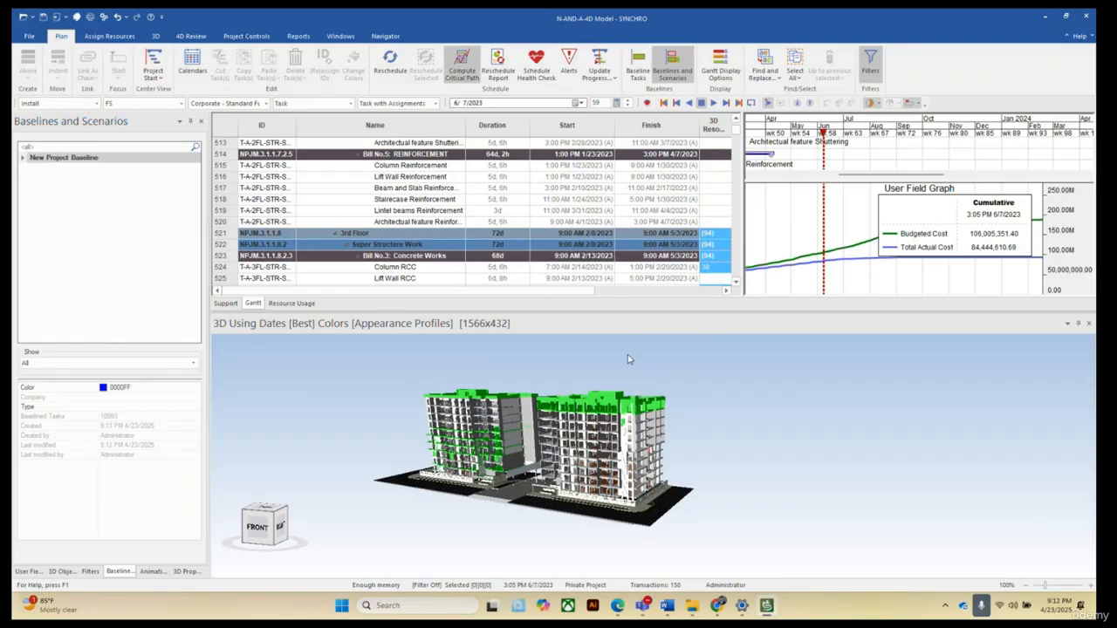
Add BL Early Start and BL Early Finish columns to the task table, placed right after Duration.
right_click(543, 133)
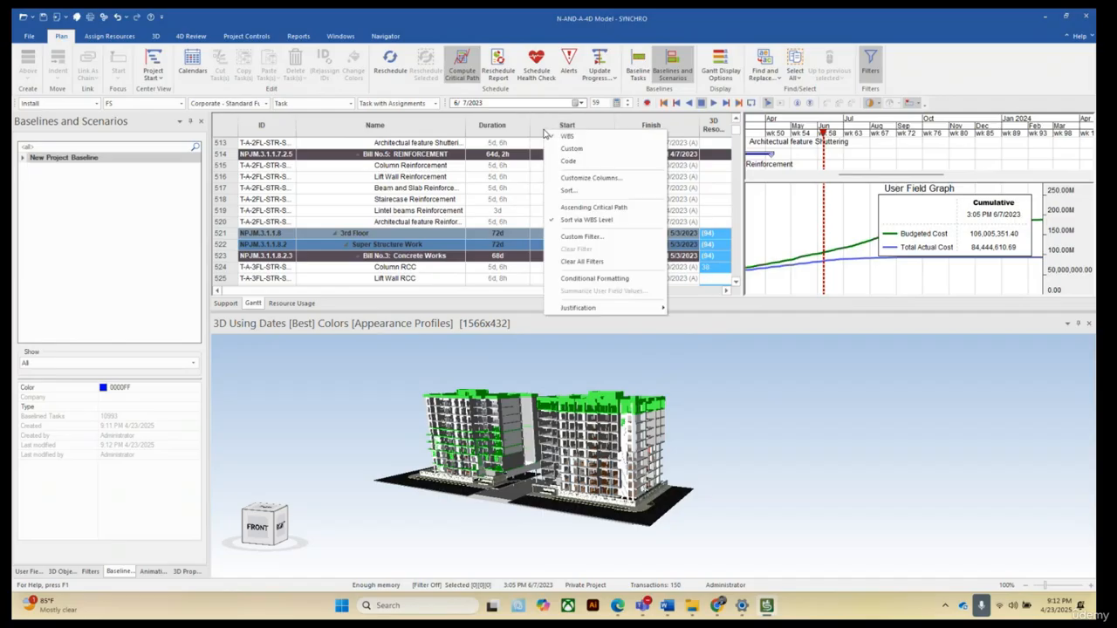
click(593, 178)
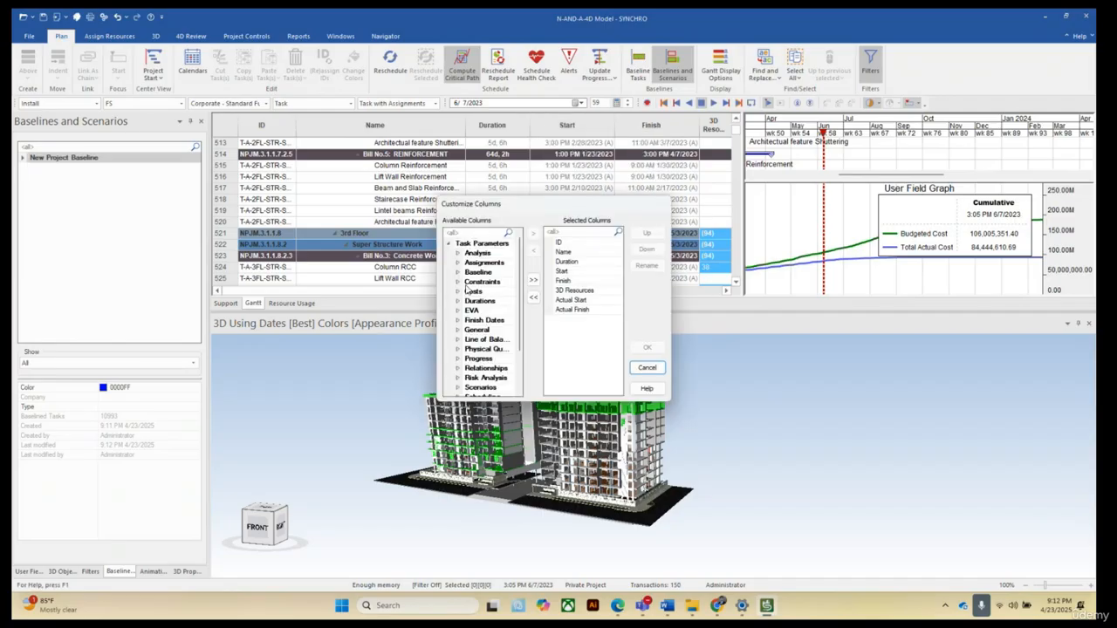
click(457, 273)
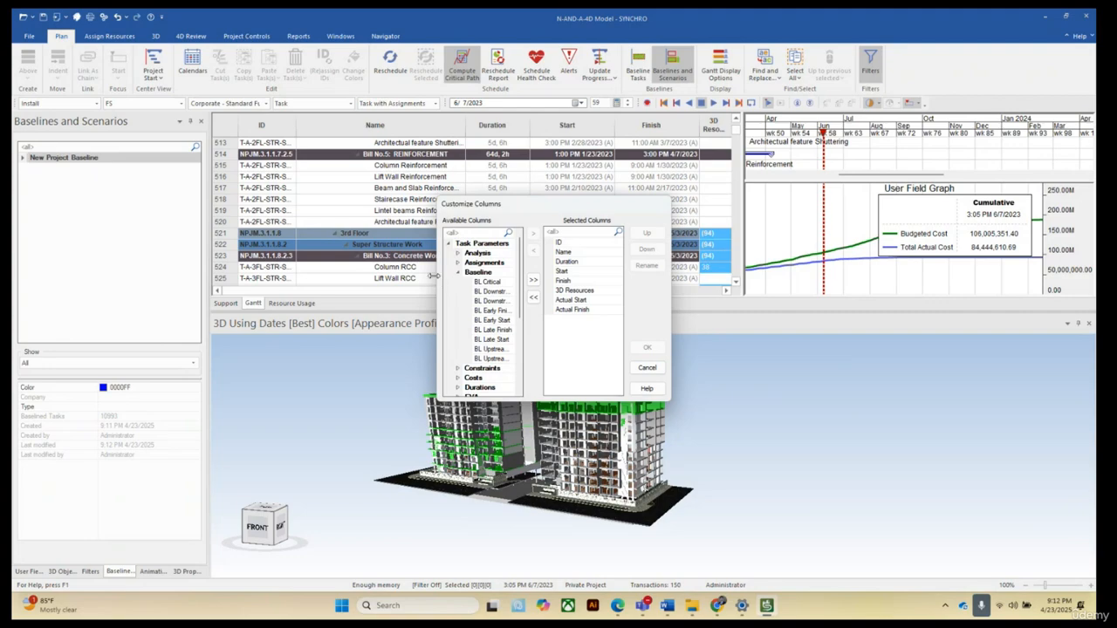
drag(440, 279, 275, 278)
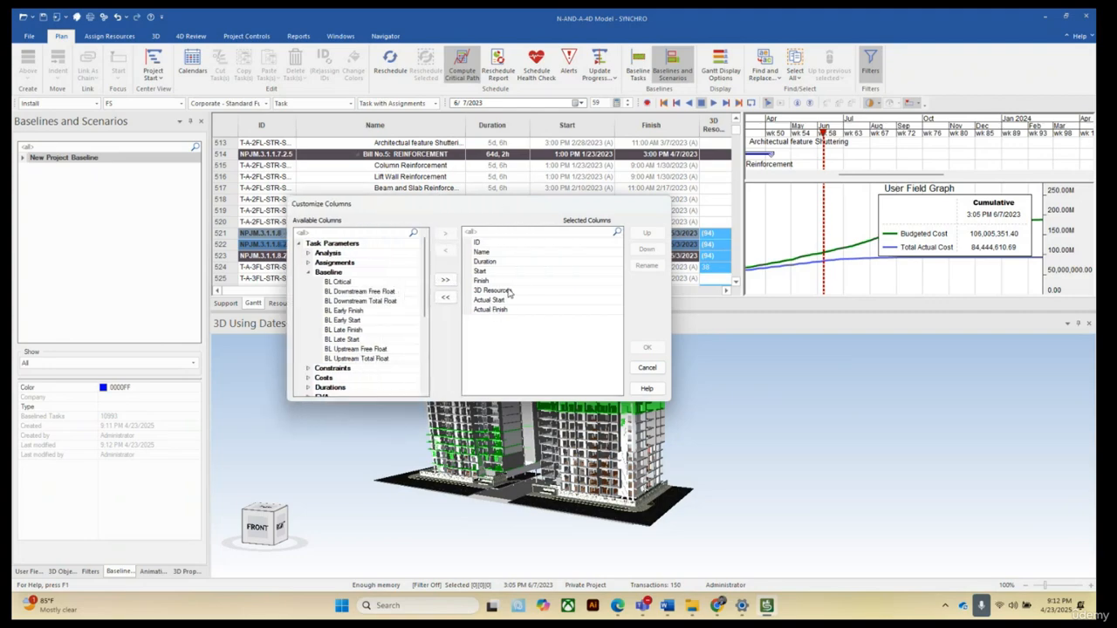
click(334, 322)
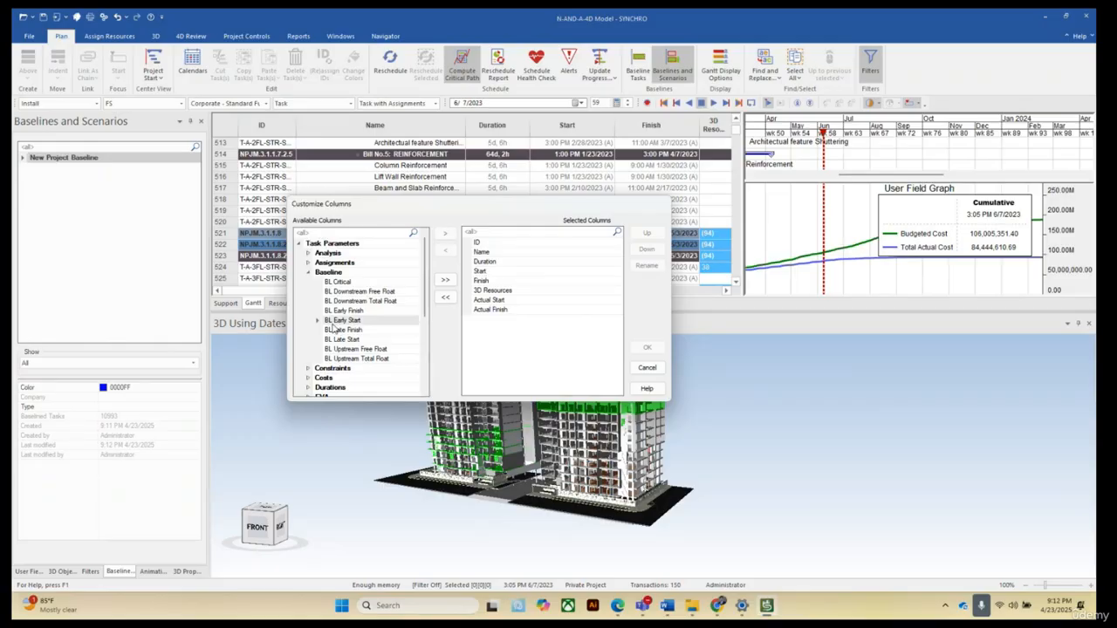
click(491, 264)
click(445, 233)
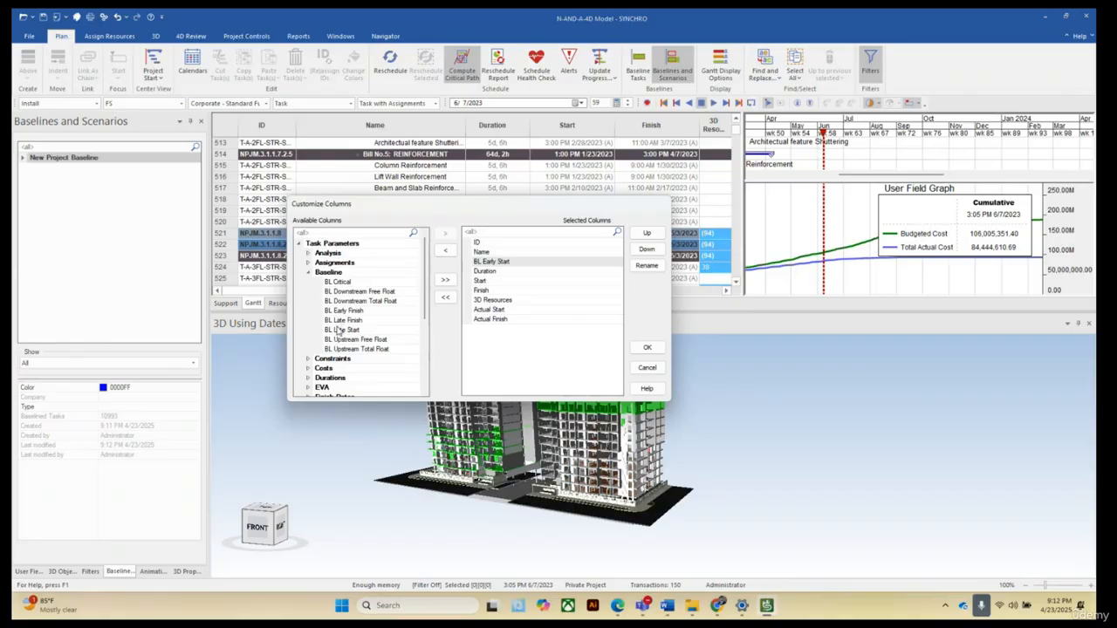
click(349, 311)
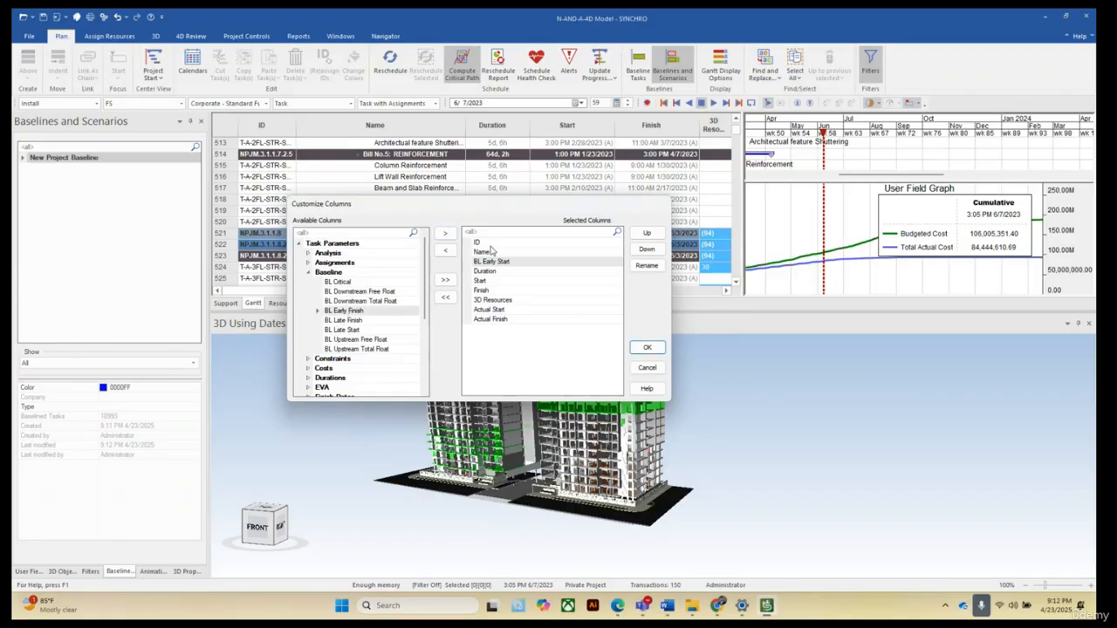
click(445, 234)
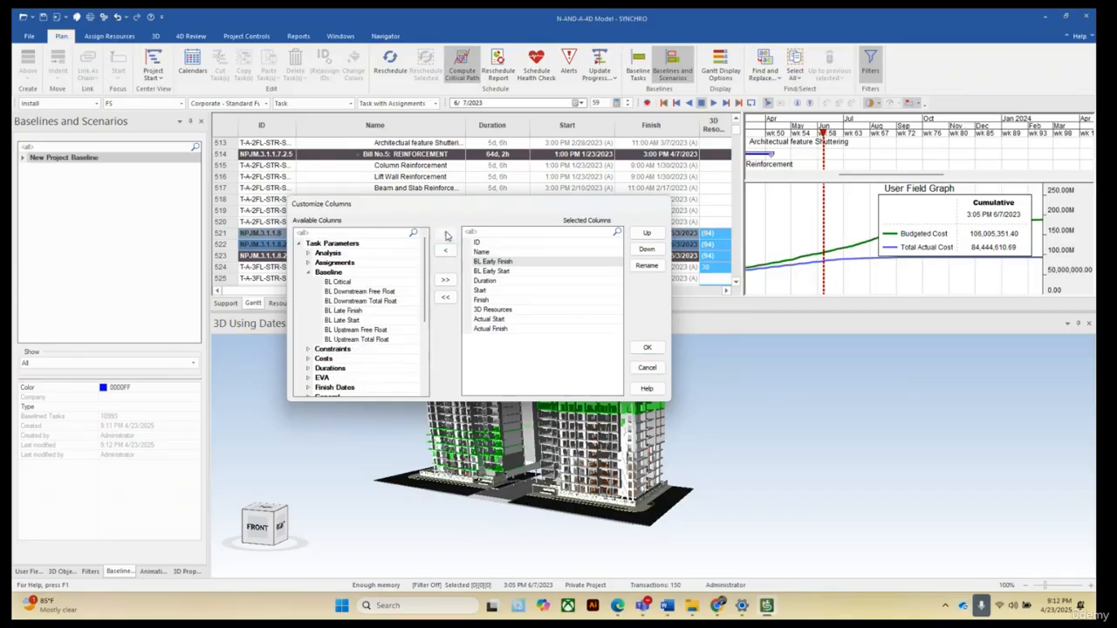
click(495, 272)
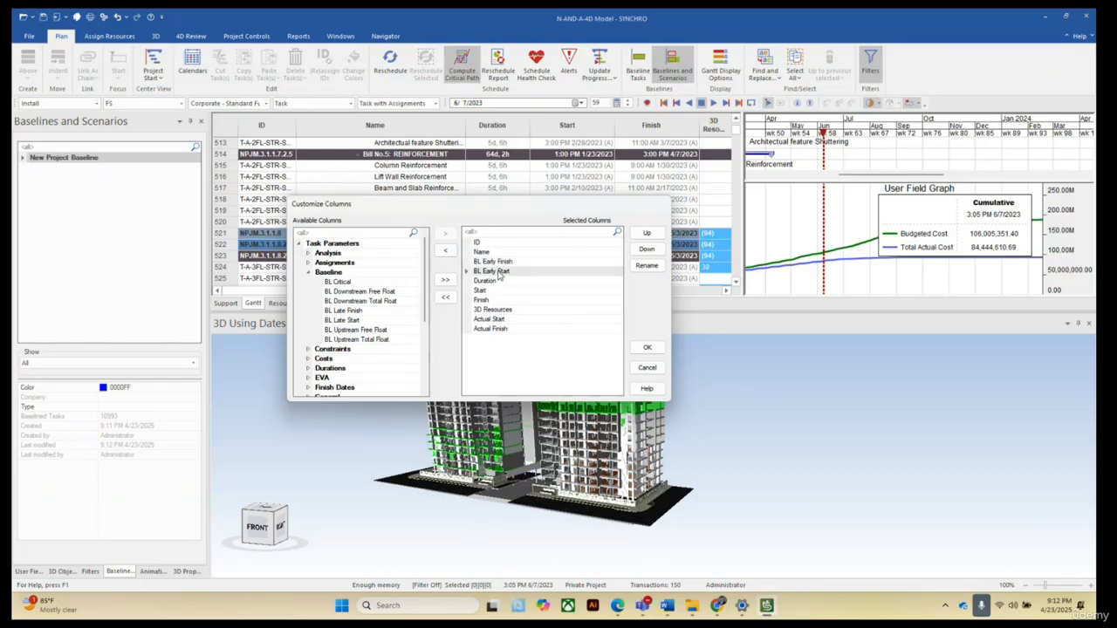
click(646, 234)
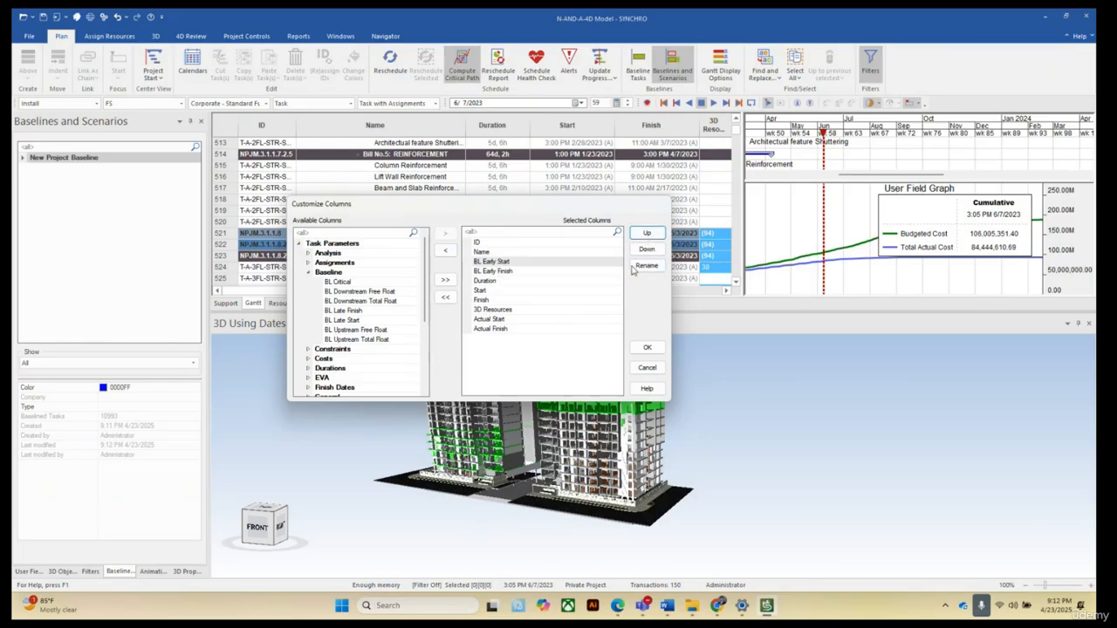
click(490, 281)
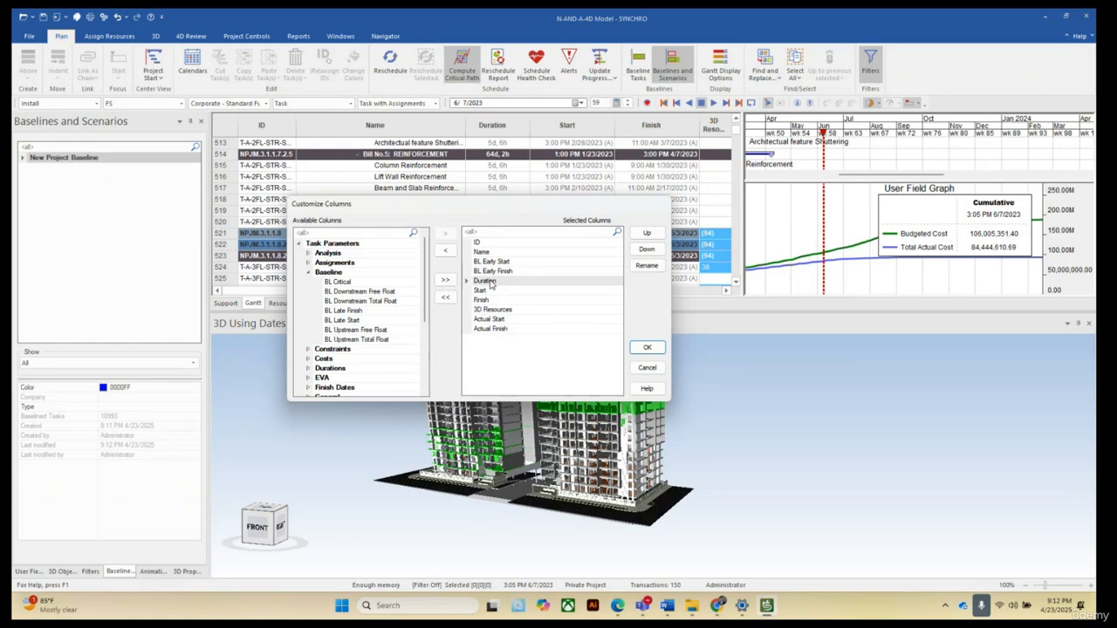
click(646, 234)
click(647, 234)
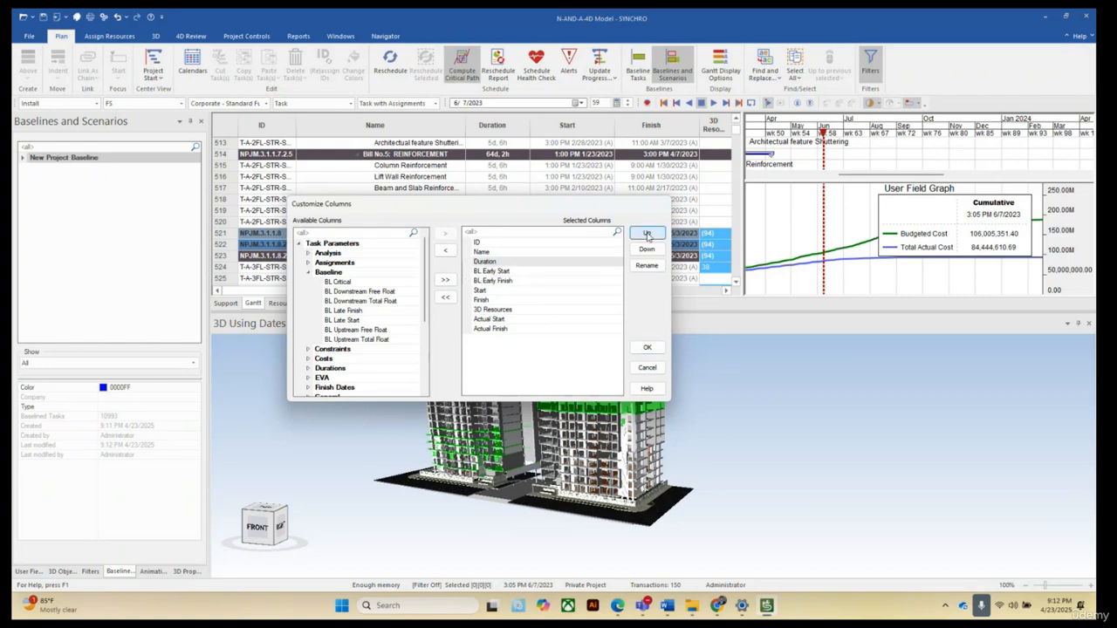
Remove the Start, Finish and 3D Resources columns from the task table and apply the column changes.
click(486, 290)
click(445, 251)
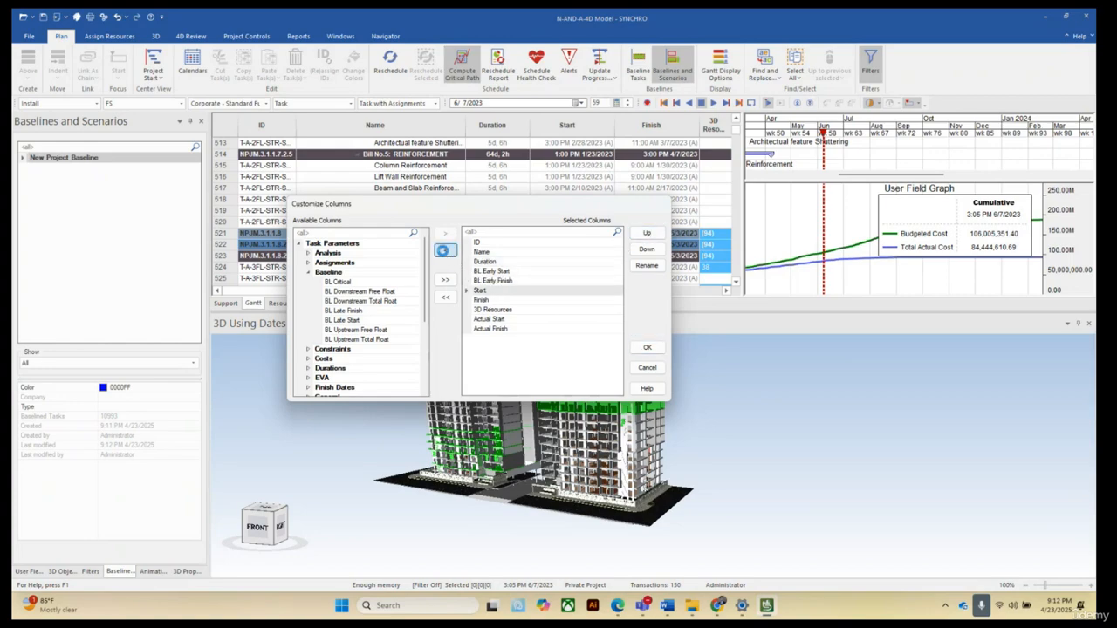
click(485, 292)
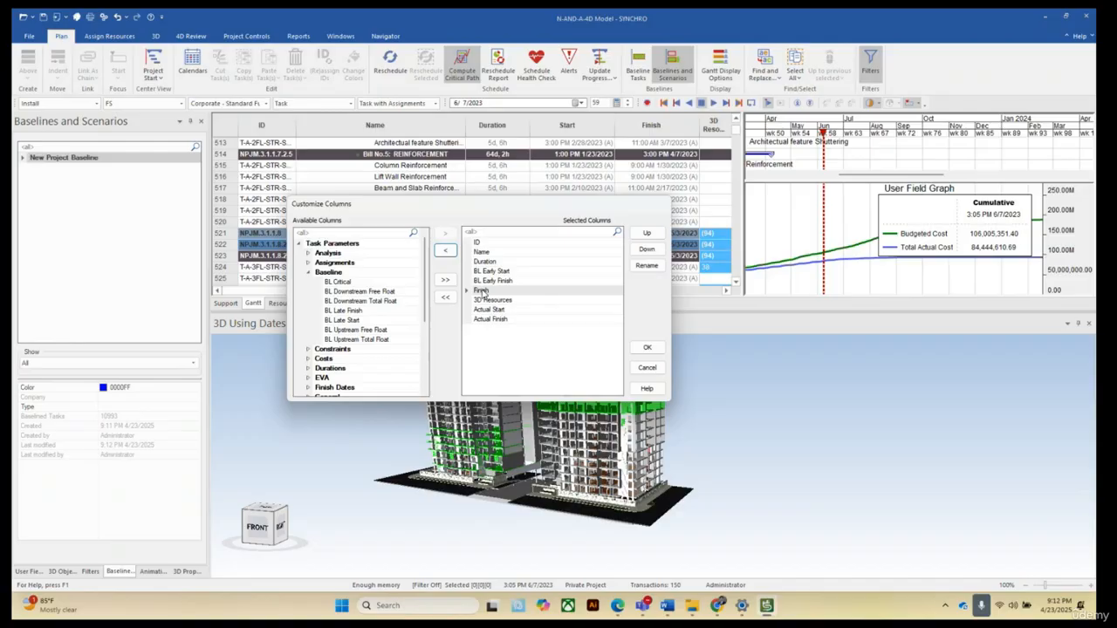
click(445, 250)
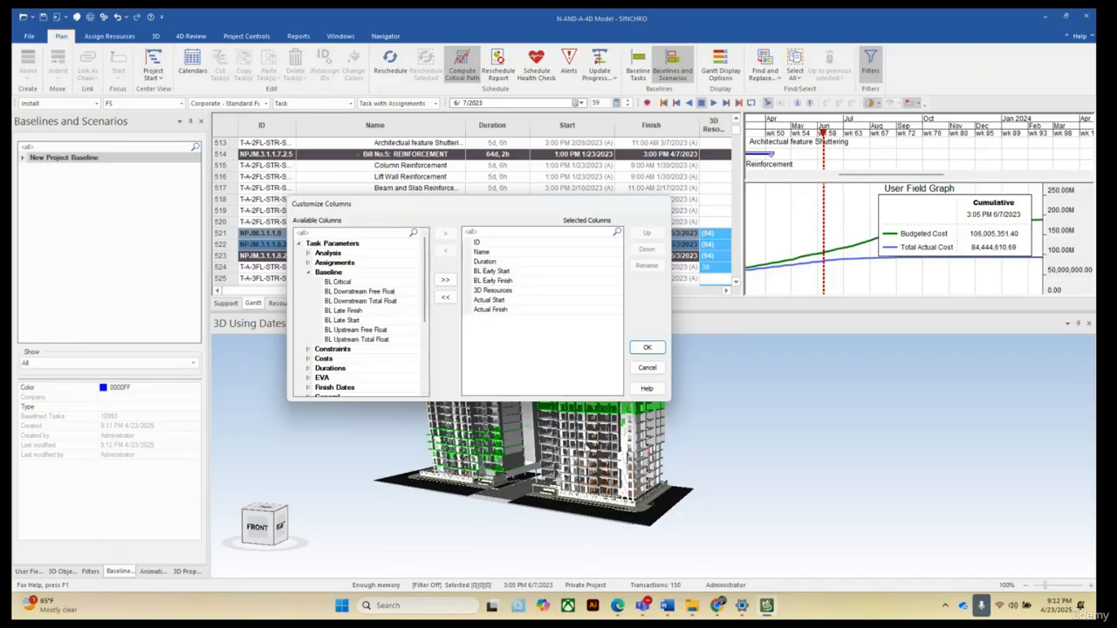
click(495, 292)
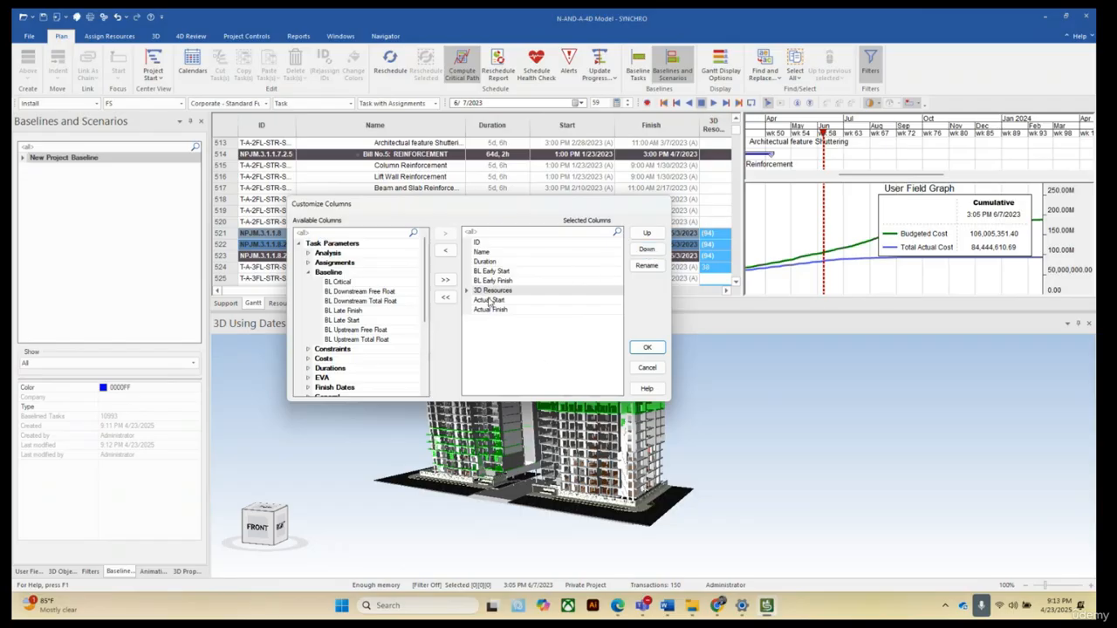
click(447, 252)
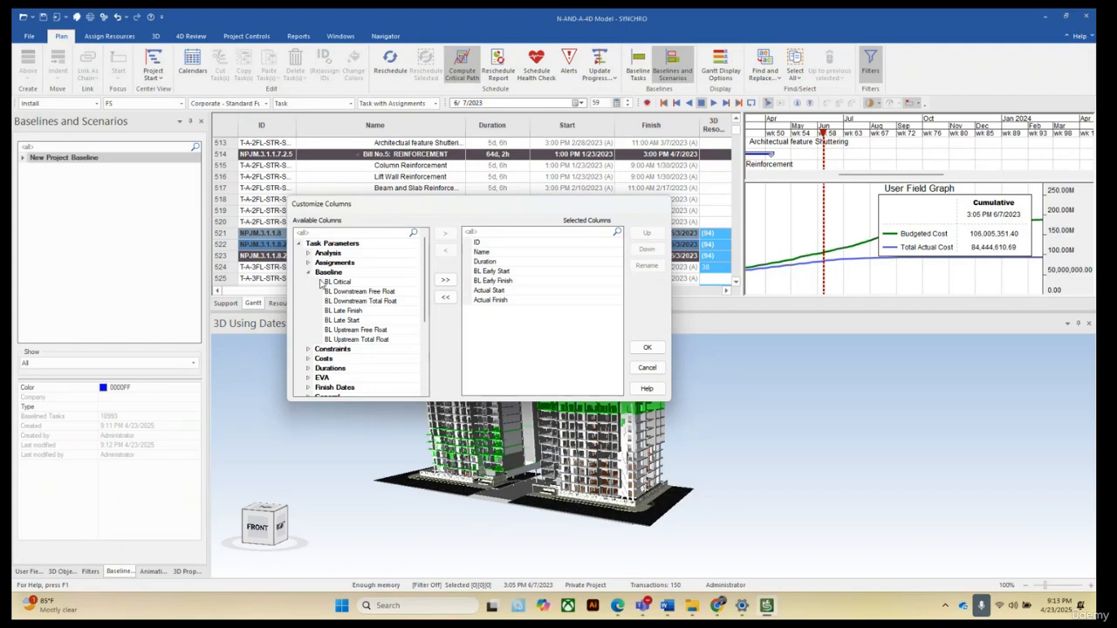
click(309, 273)
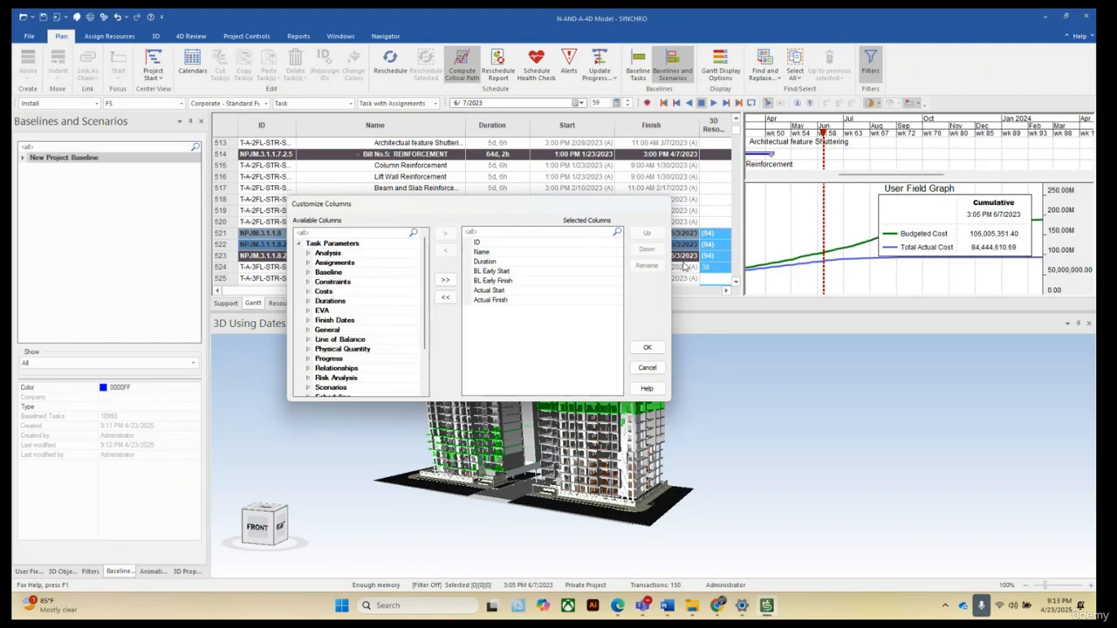
click(647, 349)
click(650, 349)
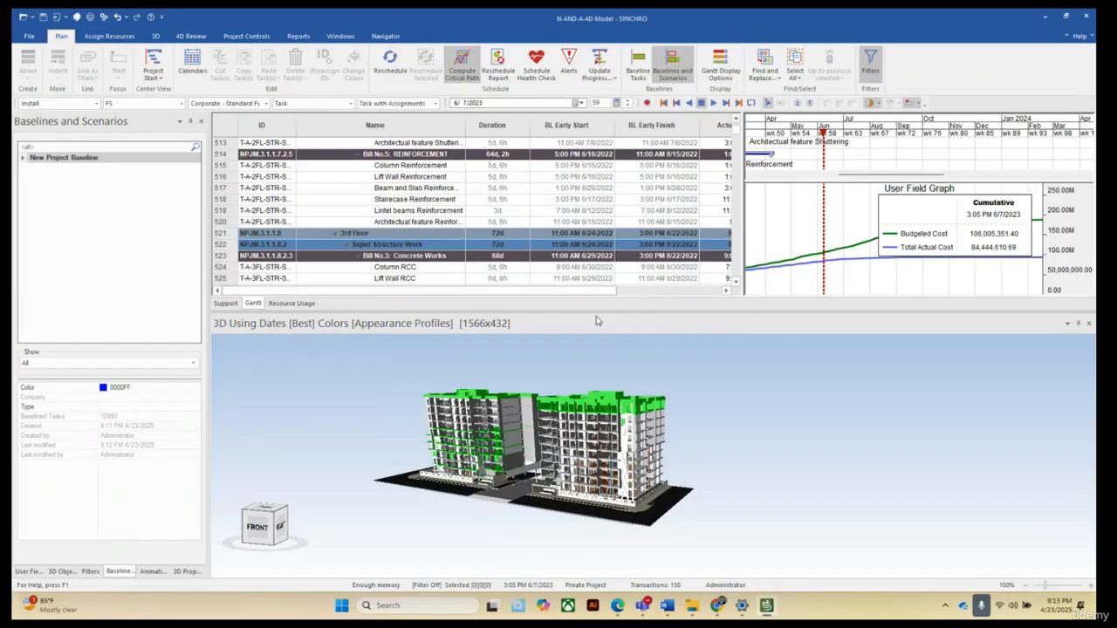
Scroll the task table to the top and across to compare baseline dates with actual start and finish dates.
drag(605, 293, 597, 327)
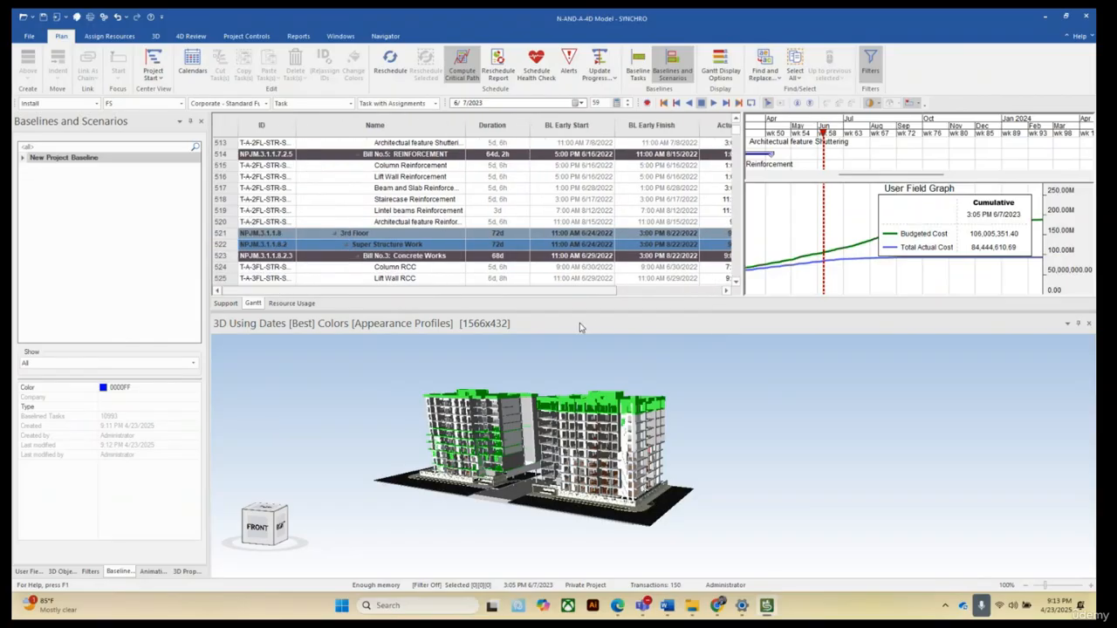
scroll(594, 233, up, 7)
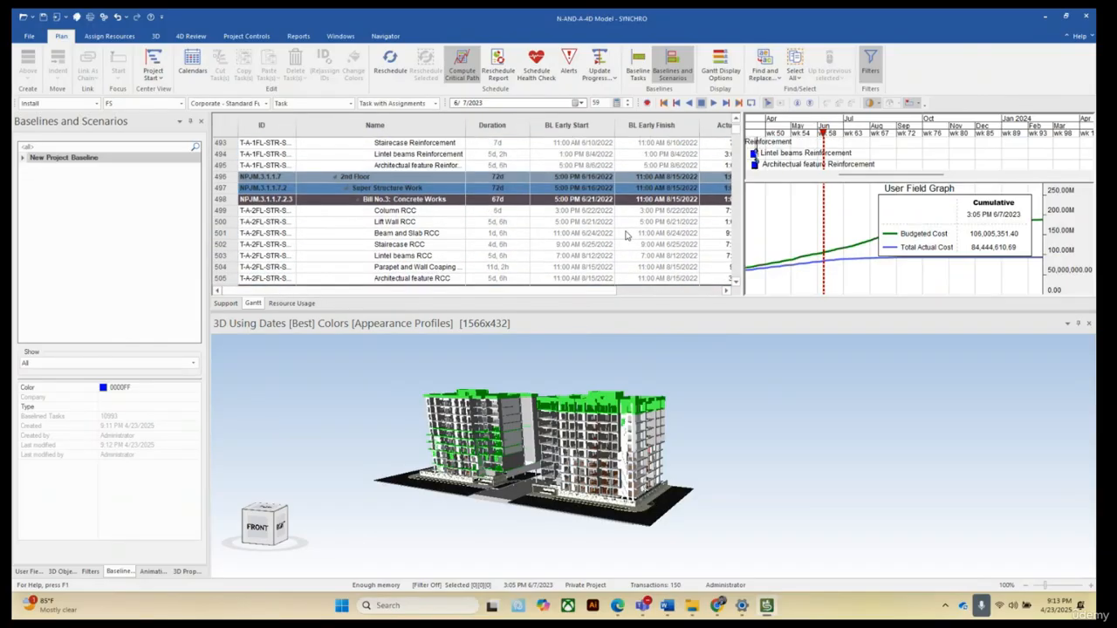
scroll(625, 233, up, 20)
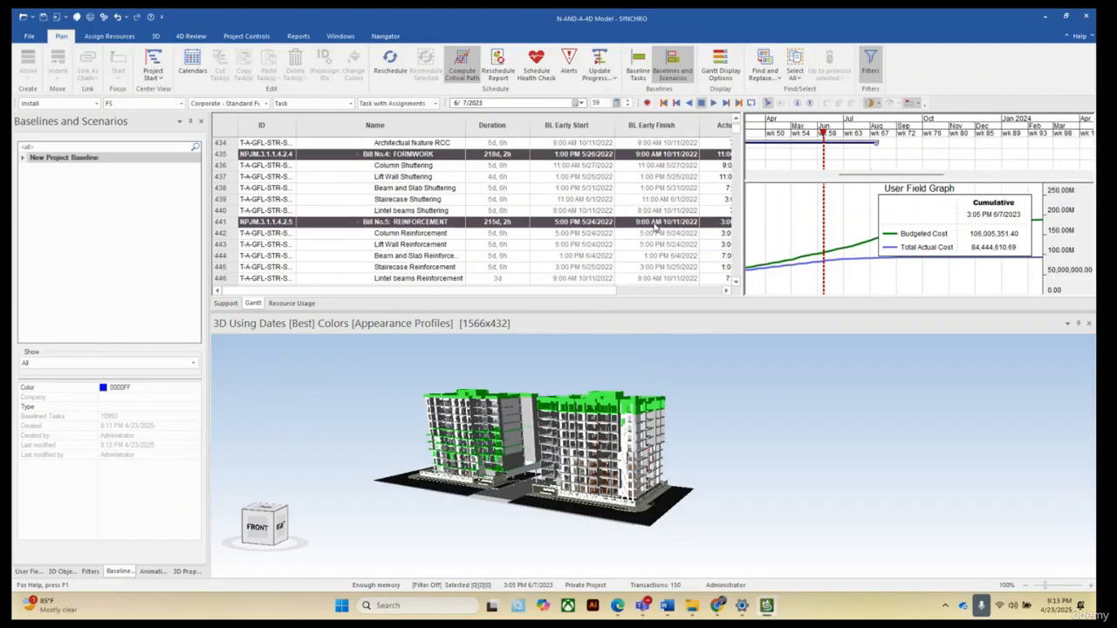
scroll(659, 219, up, 17)
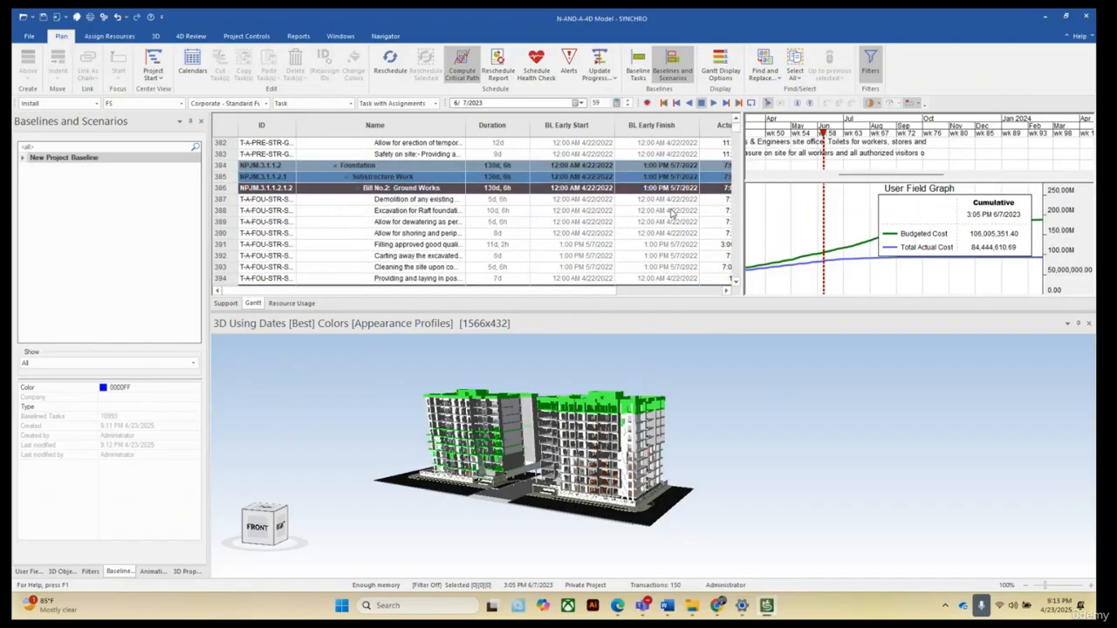
scroll(672, 213, up, 5)
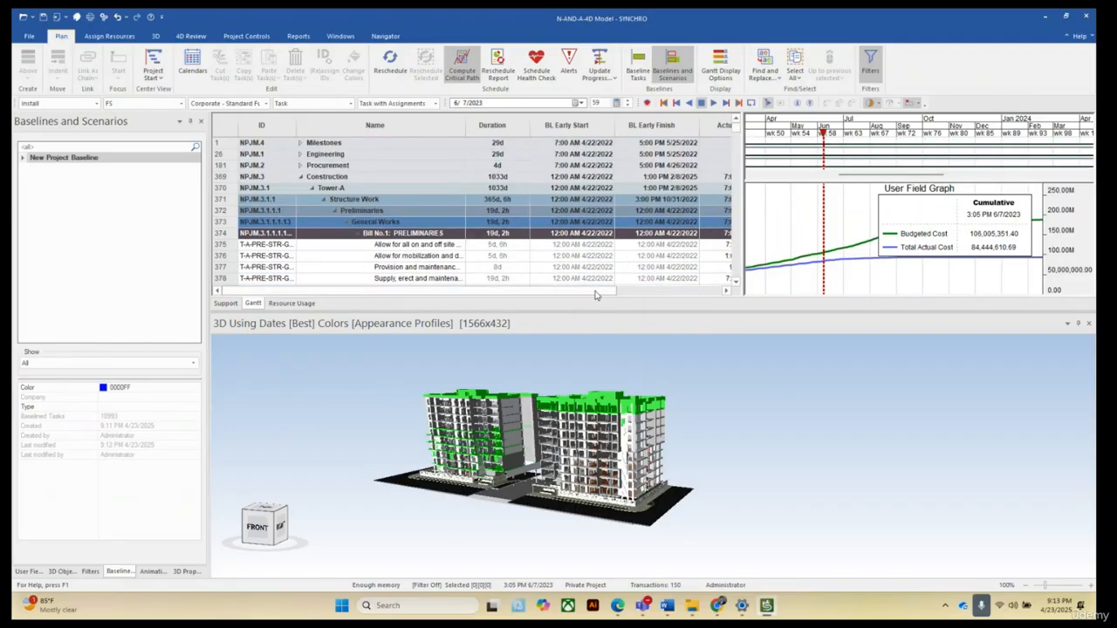
drag(596, 292, 707, 321)
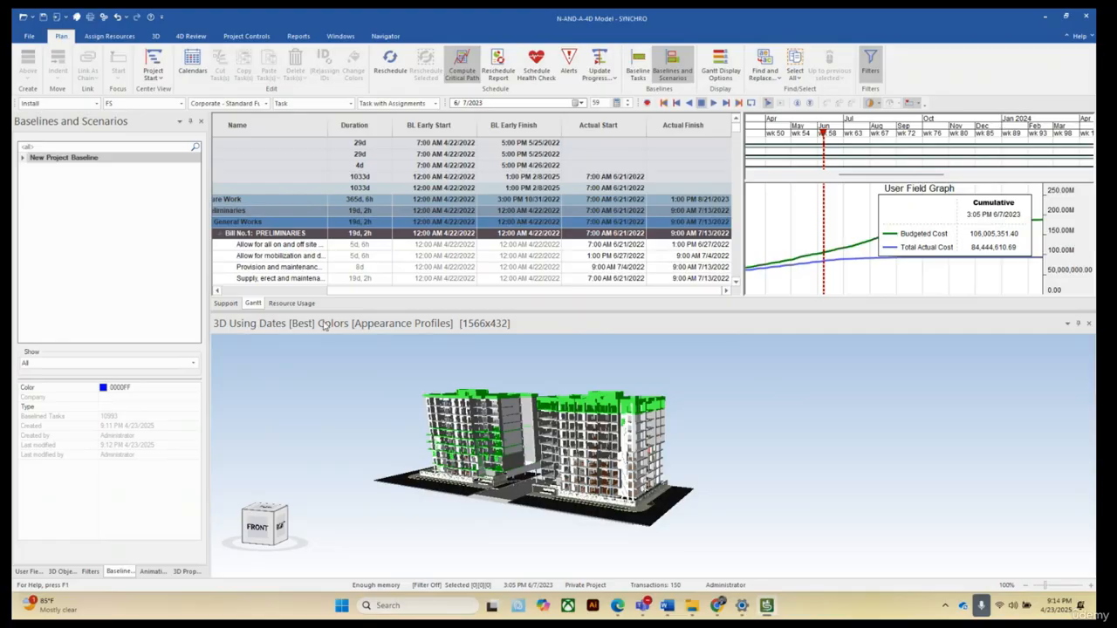
Switch the 3D view to display Planned Dates.
right_click(634, 361)
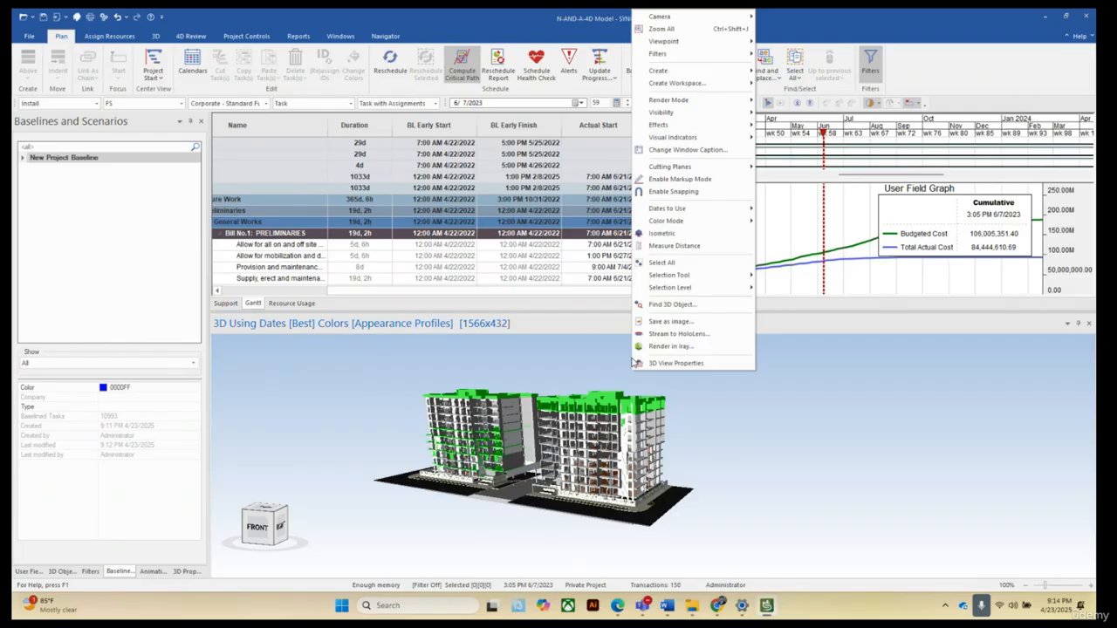
click(752, 444)
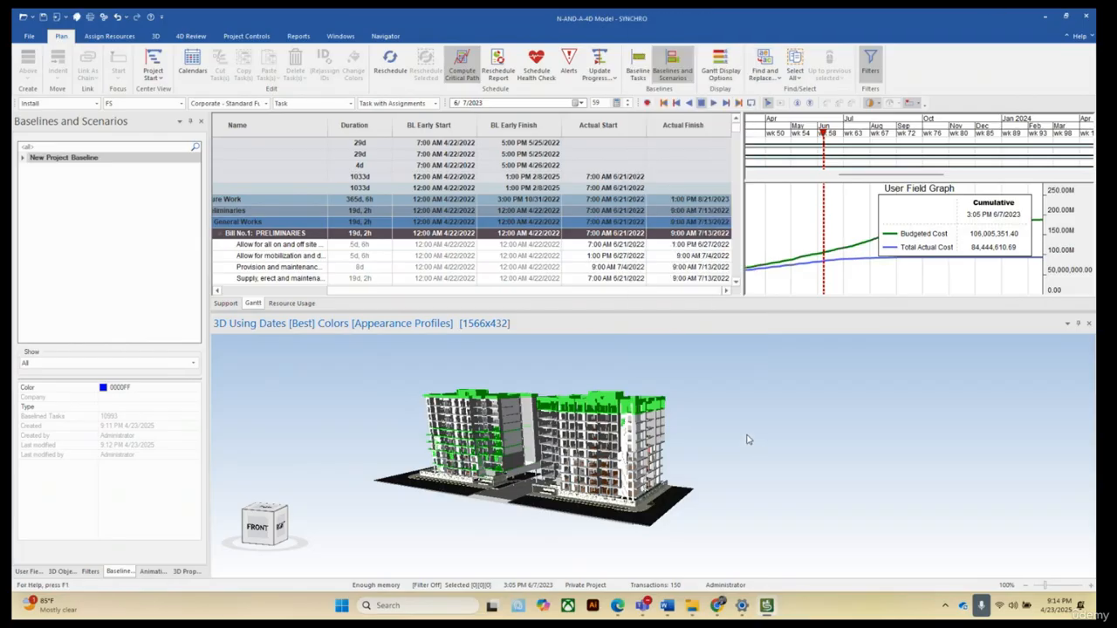
right_click(716, 401)
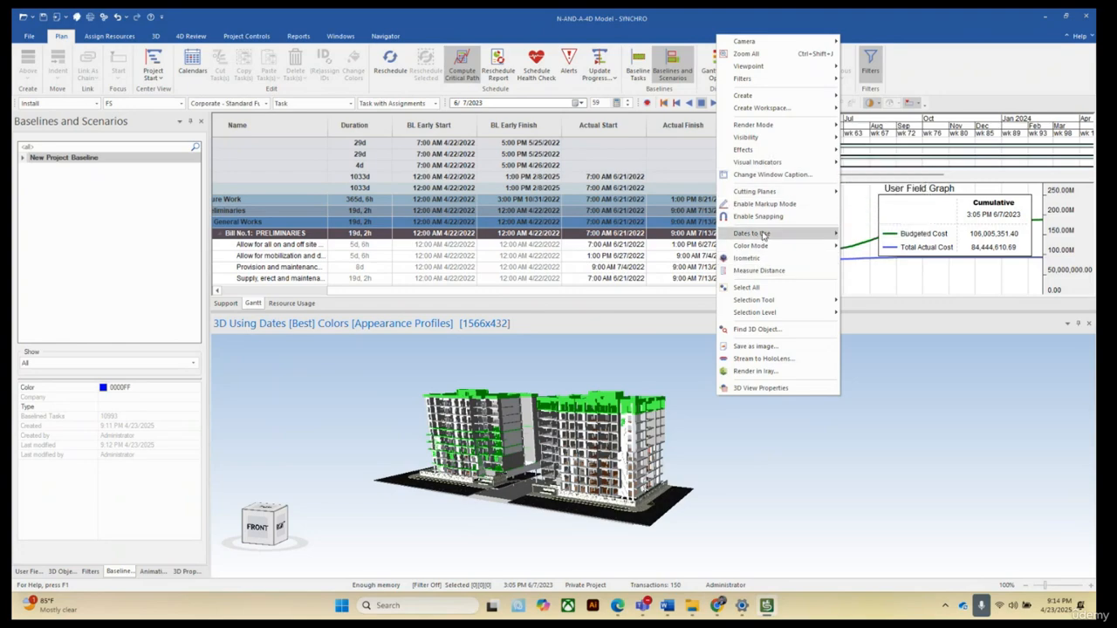
mouse_move(763, 235)
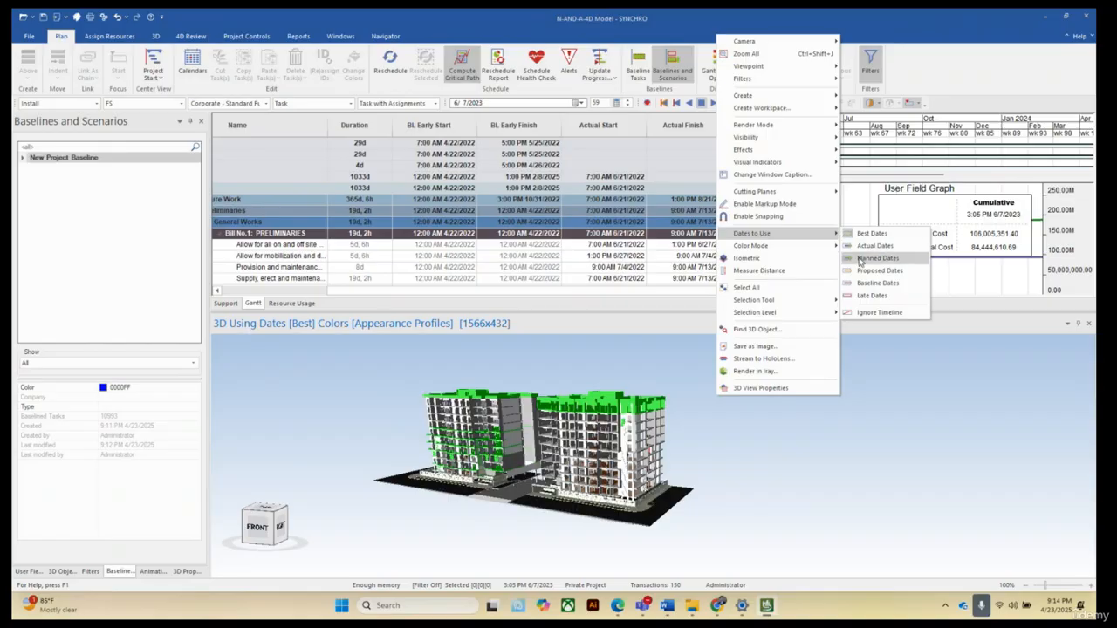
click(869, 258)
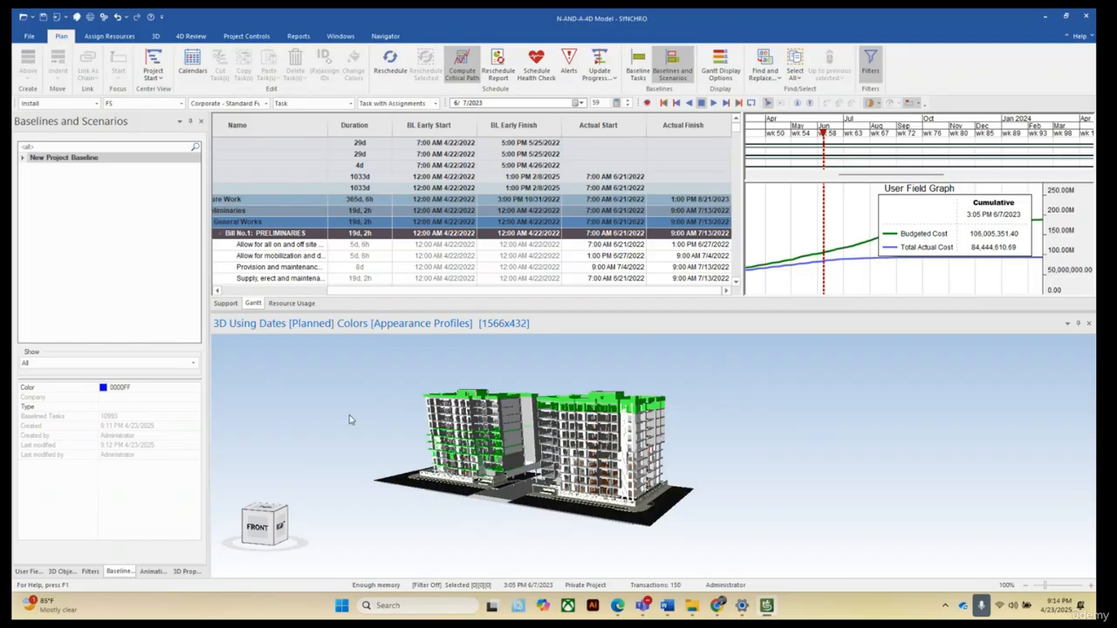
scroll(349, 419, down, 3)
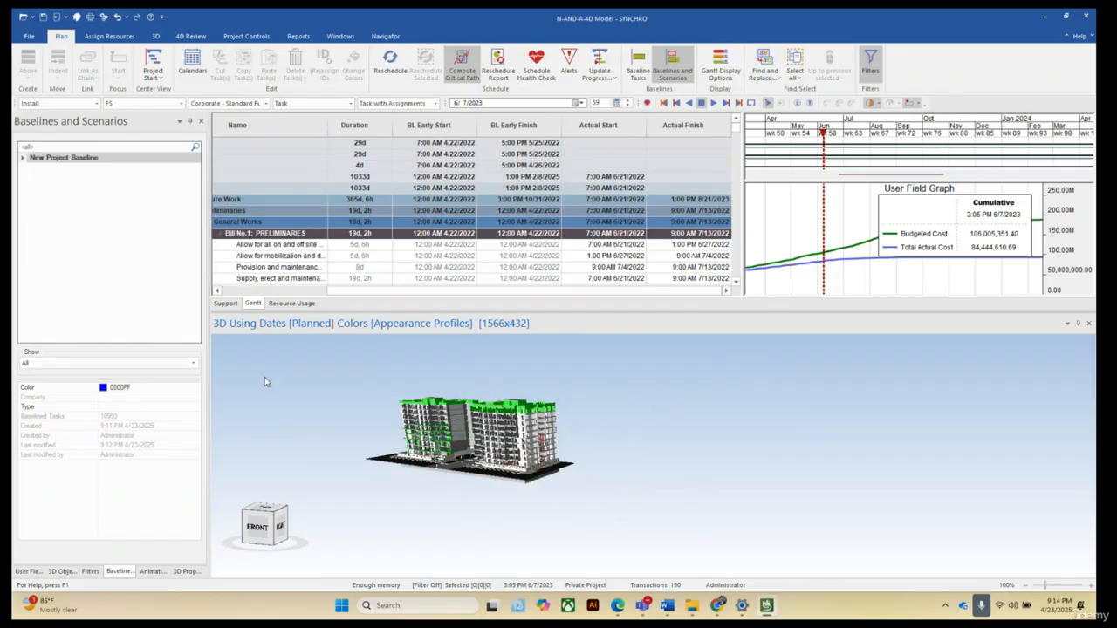
Open a second 3D view window alongside the existing one.
scroll(511, 485, up, 2)
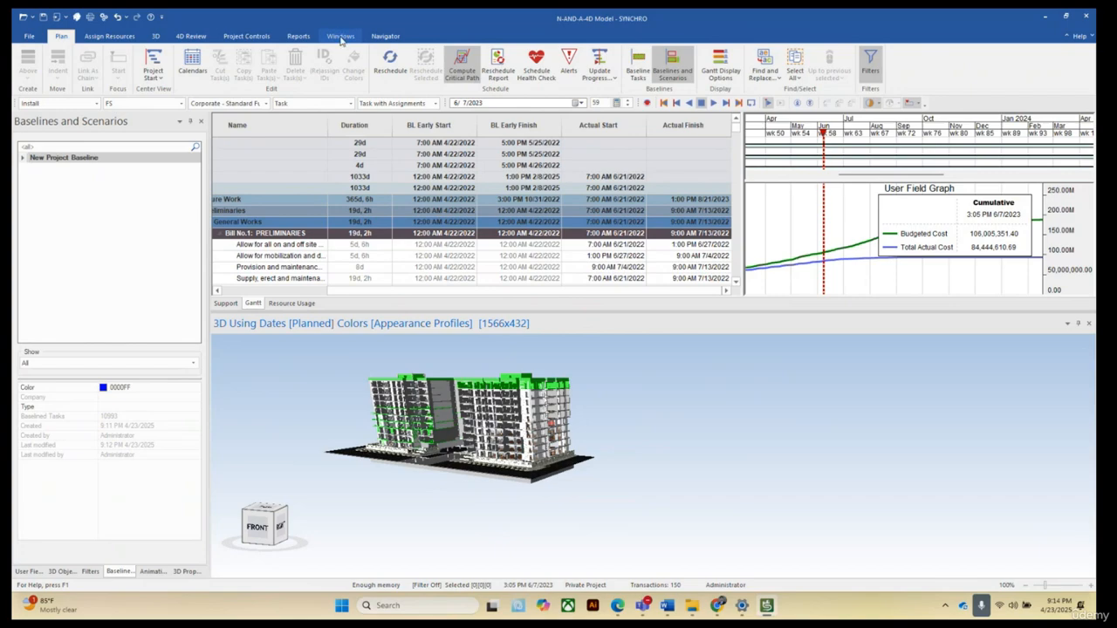
click(341, 36)
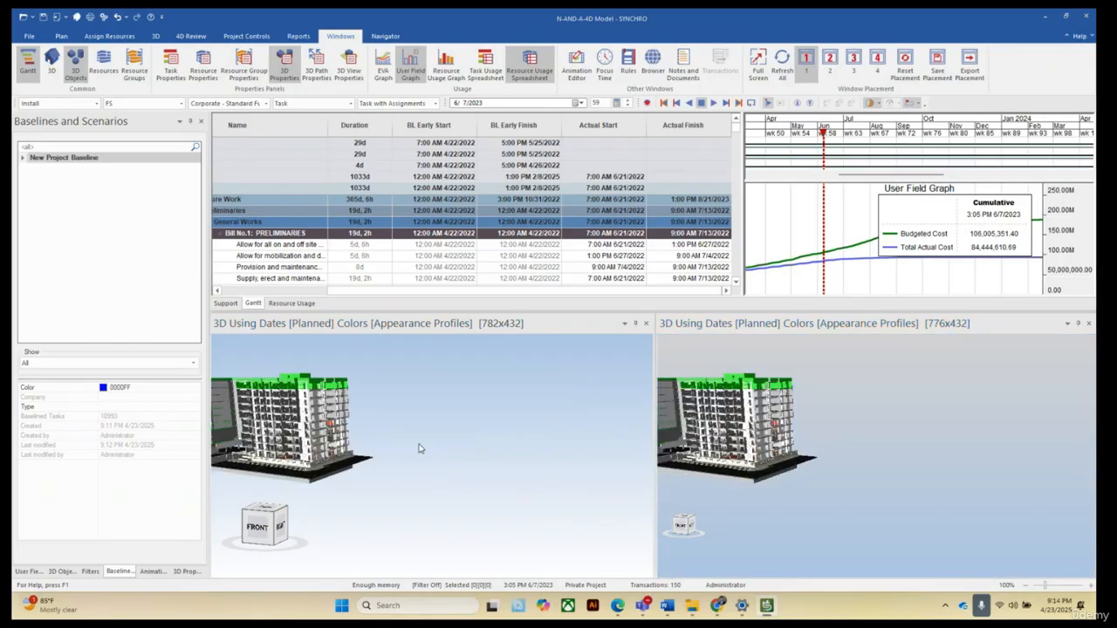
scroll(511, 417, down, 5)
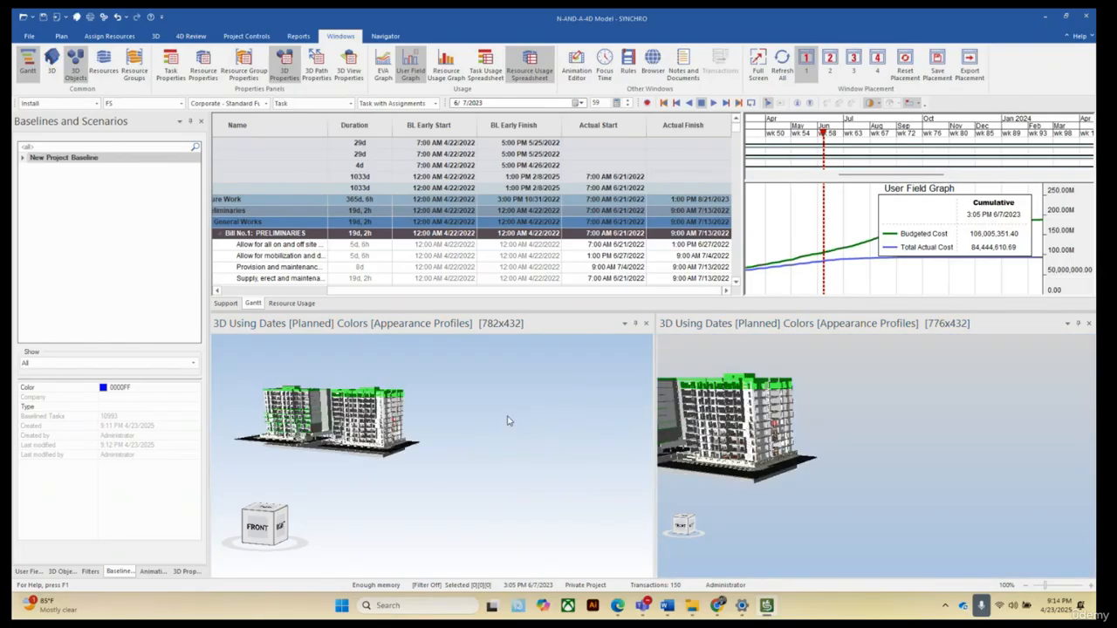
scroll(868, 433, down, 5)
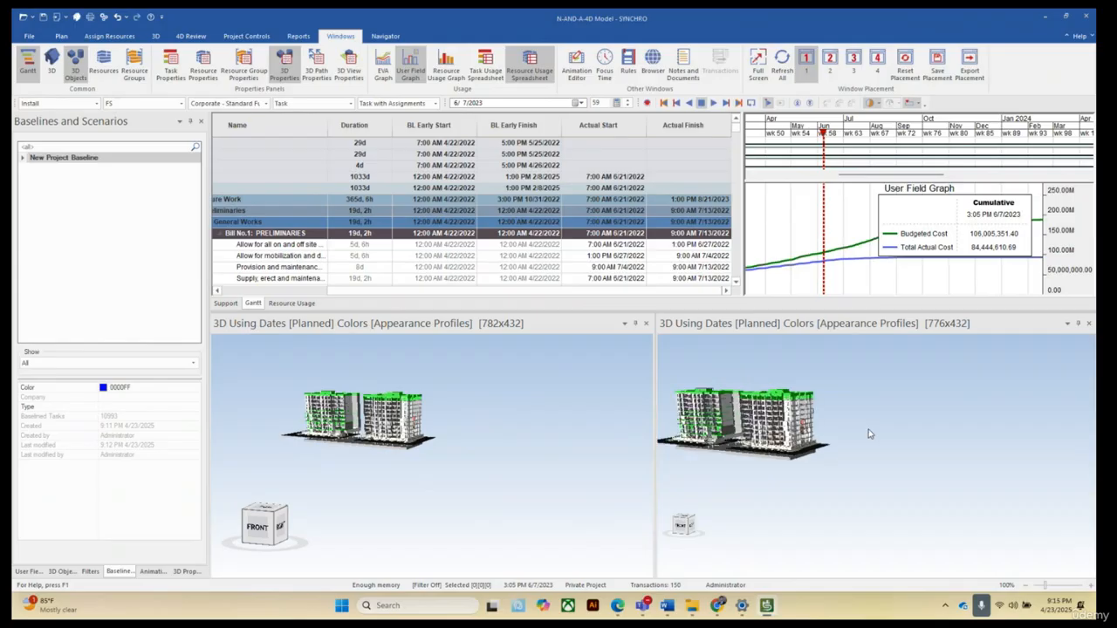
scroll(783, 426, up, 5)
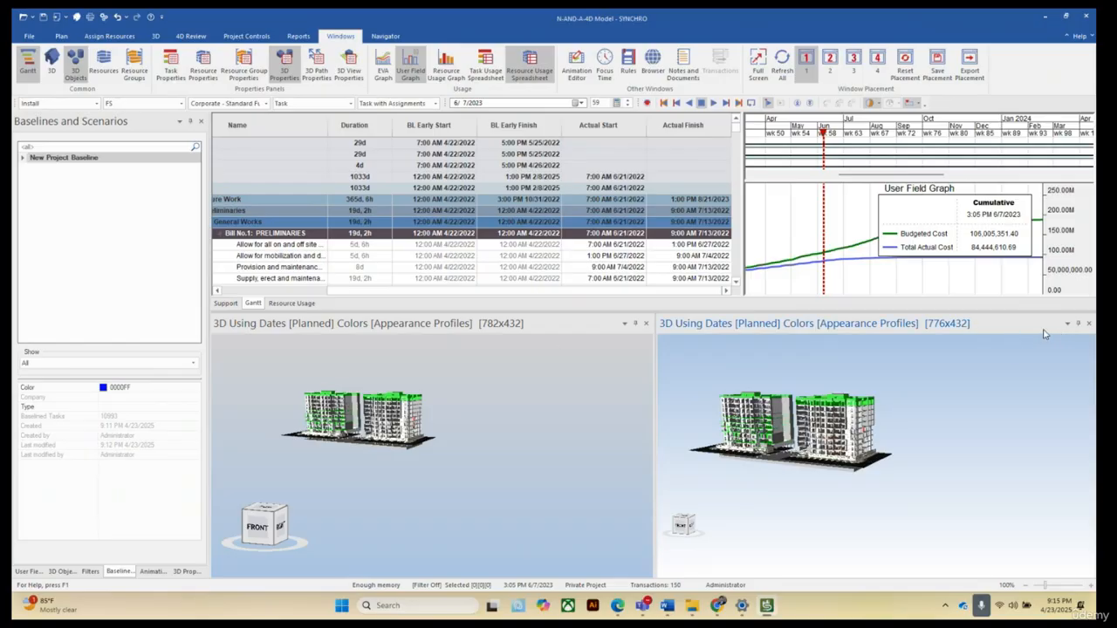
Dock the second 3D view to the right of the first 3D view.
drag(1043, 334, 677, 454)
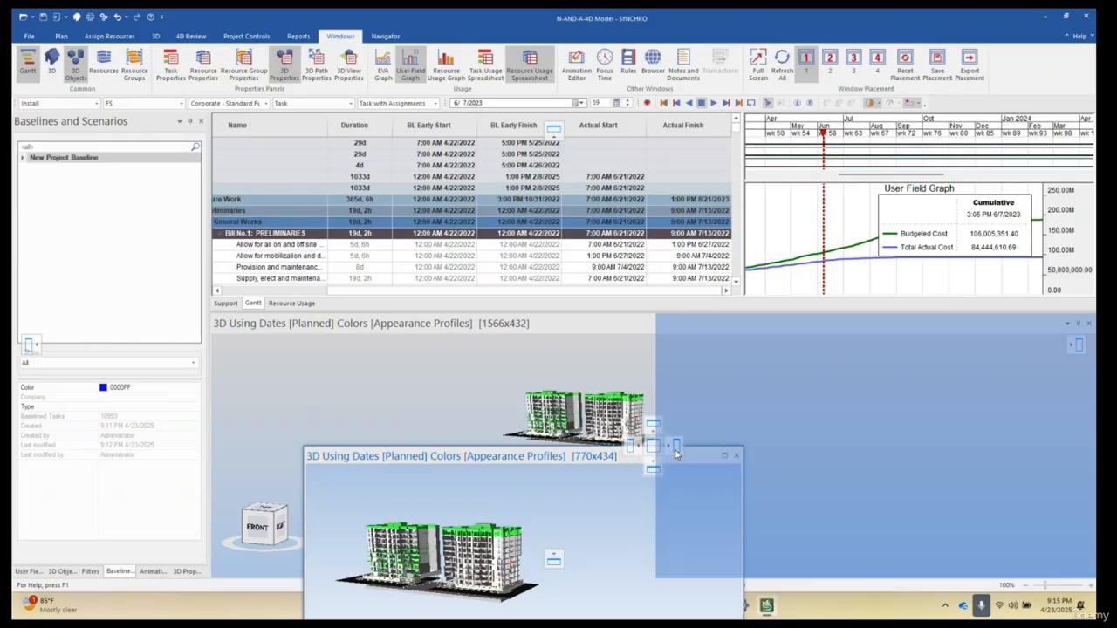
drag(676, 452, 677, 453)
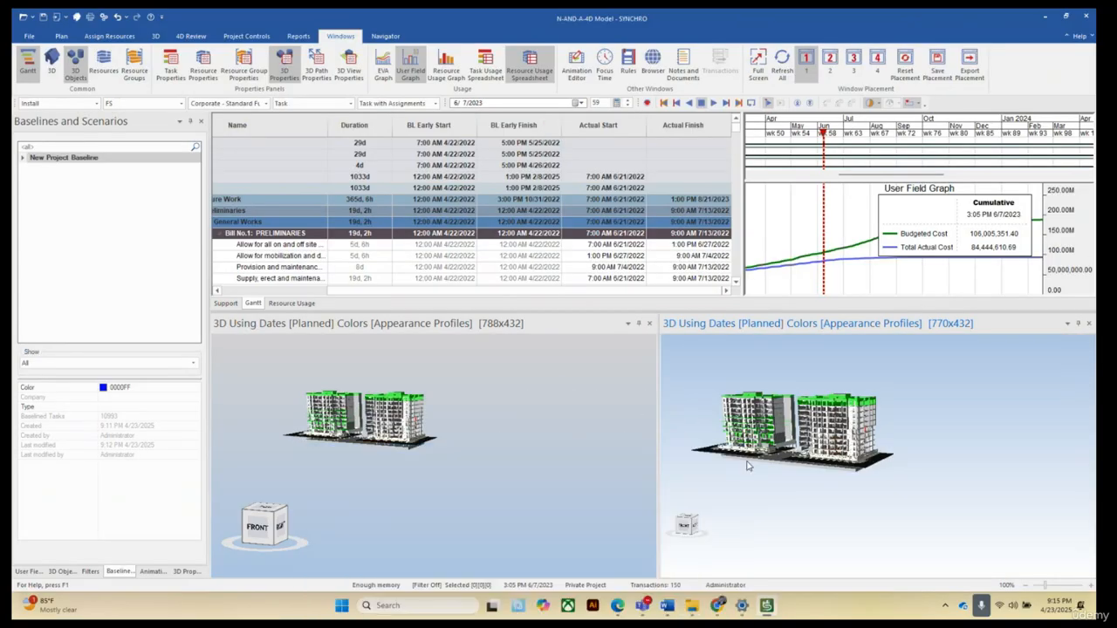
scroll(803, 511, down, 3)
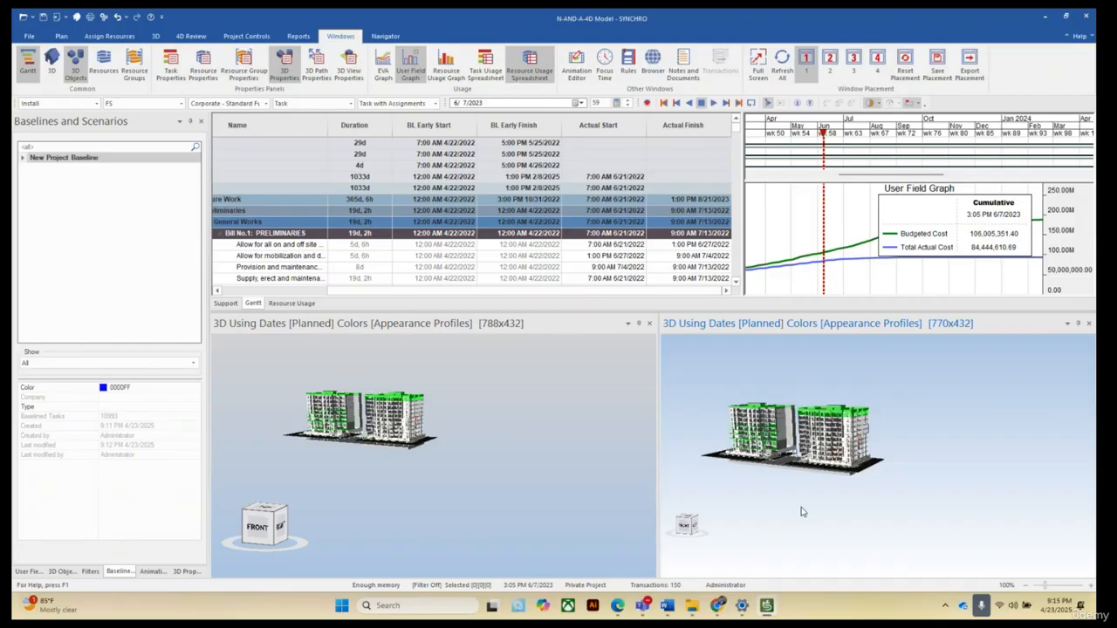
scroll(929, 425, up, 1)
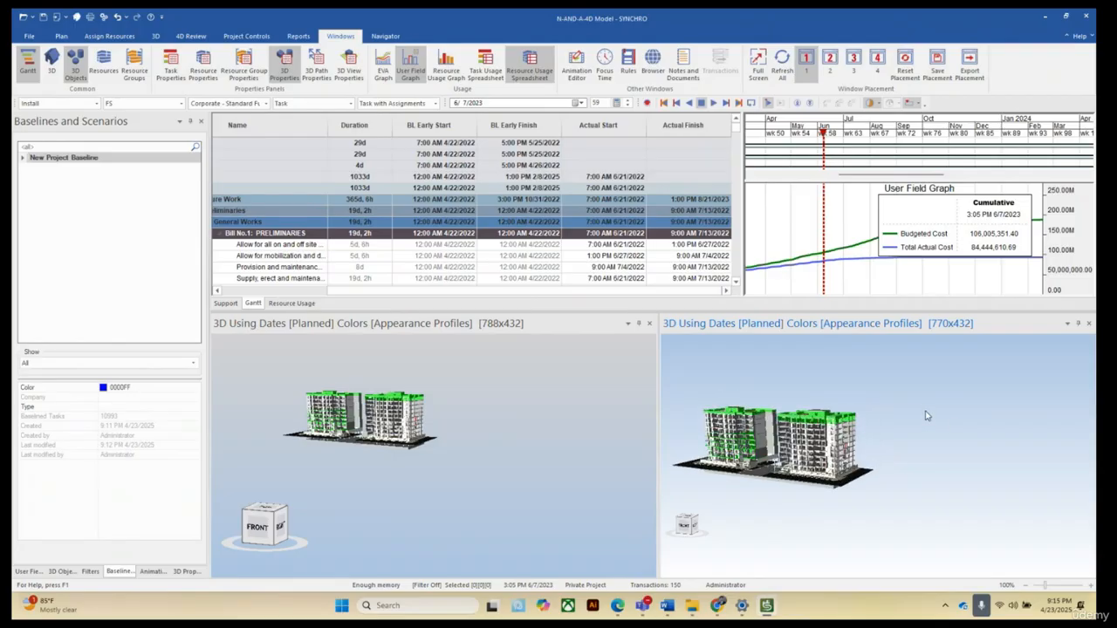
Set the right 3D view to use Actual Dates.
right_click(927, 416)
mouse_move(1043, 251)
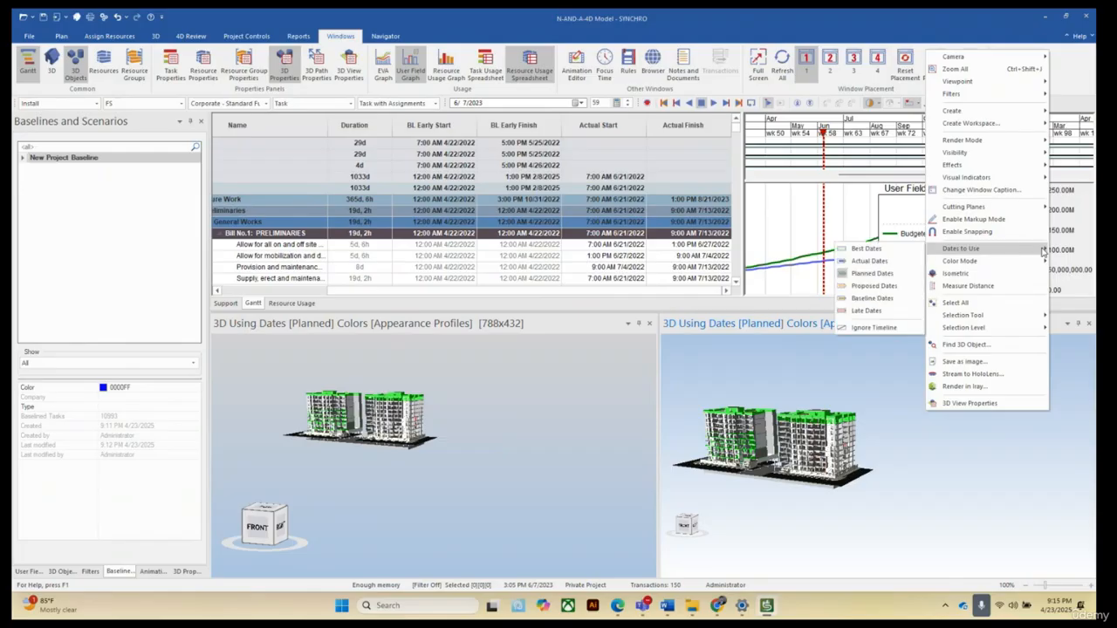
click(877, 262)
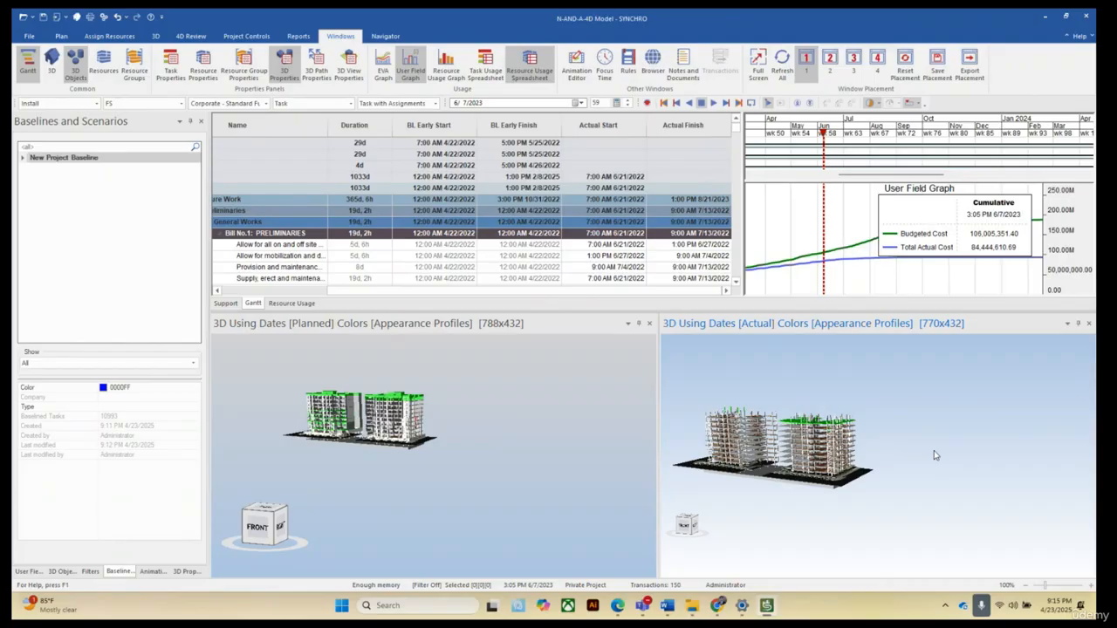
Zoom in and out on both 3D views to compare planned and actual construction progress.
scroll(899, 451, down, 2)
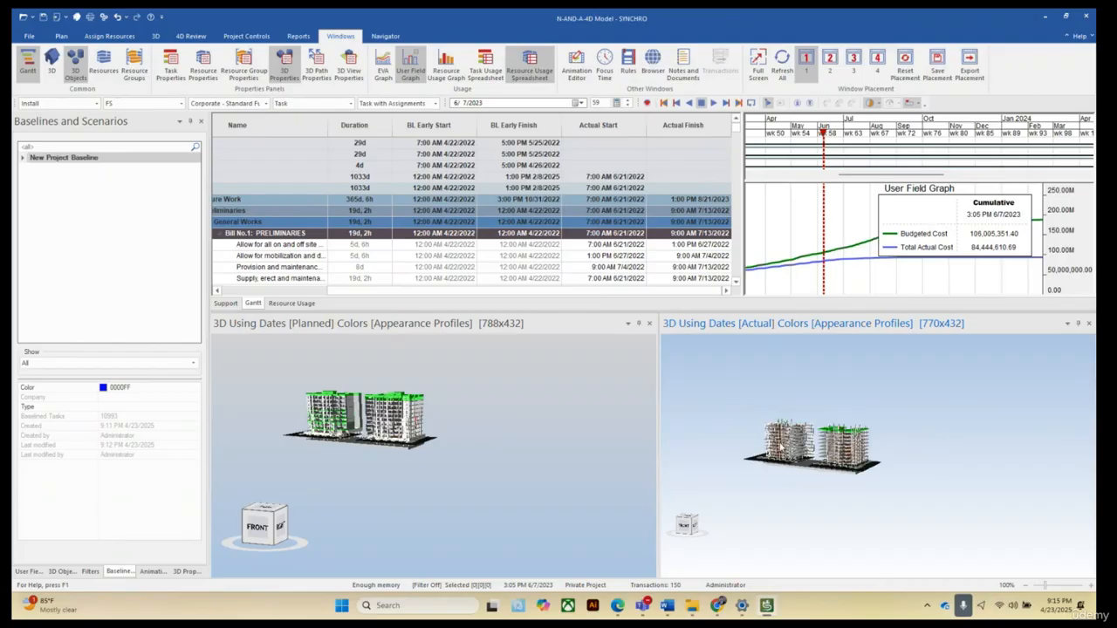
scroll(781, 454, up, 5)
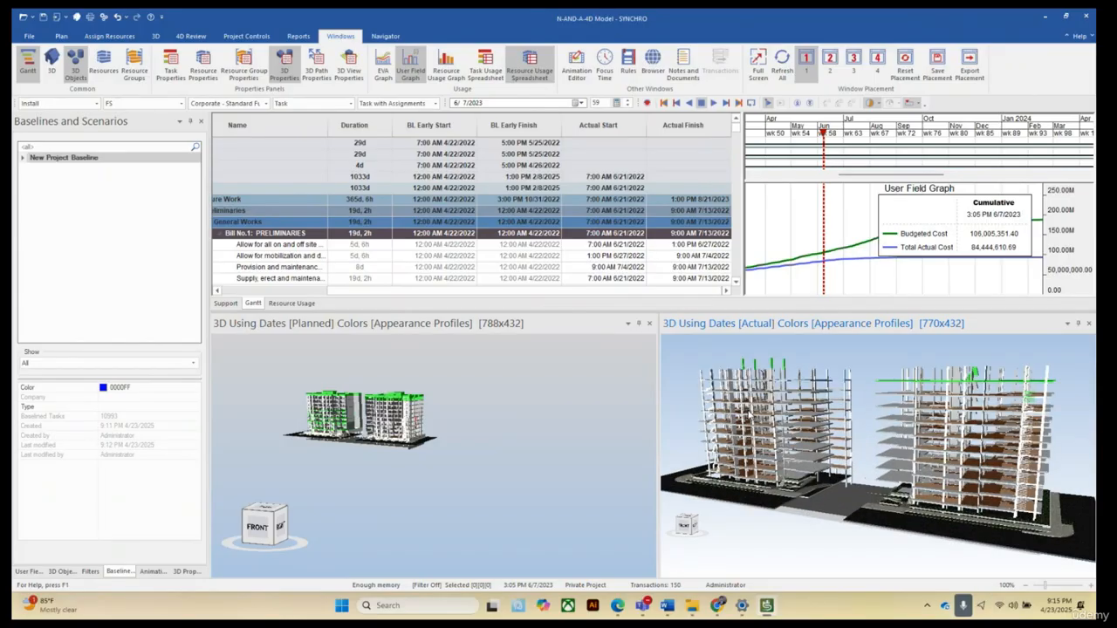
scroll(820, 497, down, 2)
scroll(819, 499, down, 2)
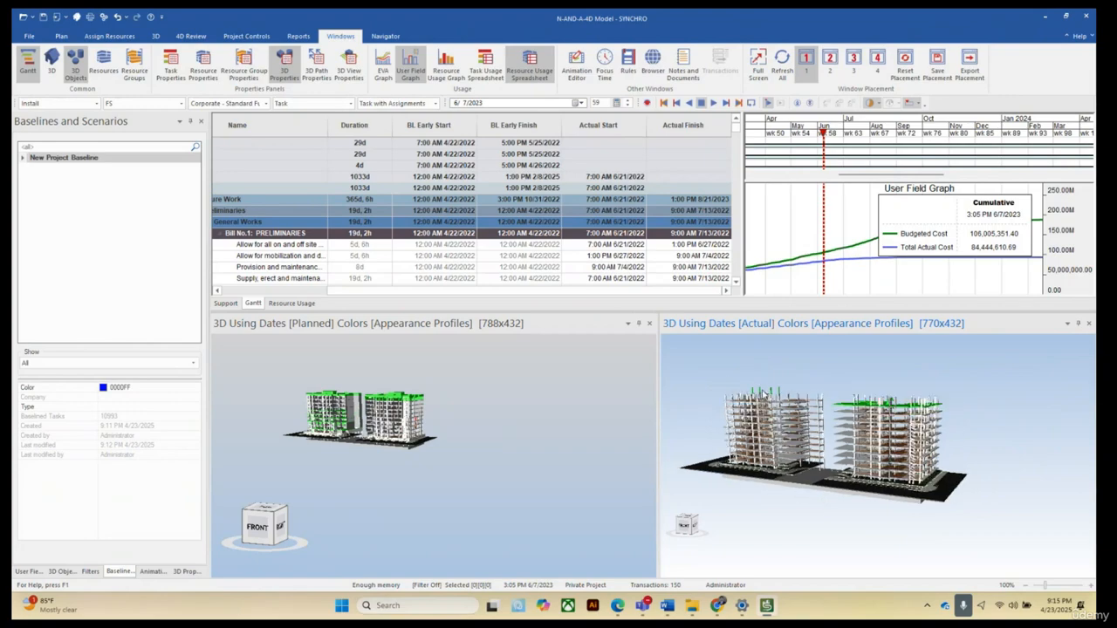
scroll(914, 464, up, 3)
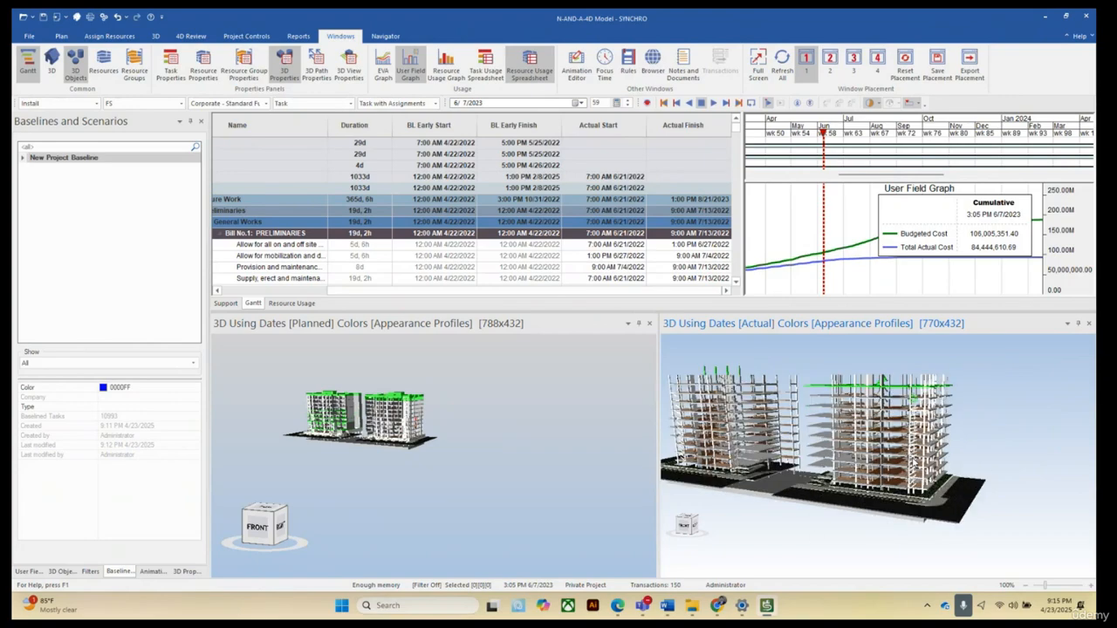
scroll(915, 465, down, 2)
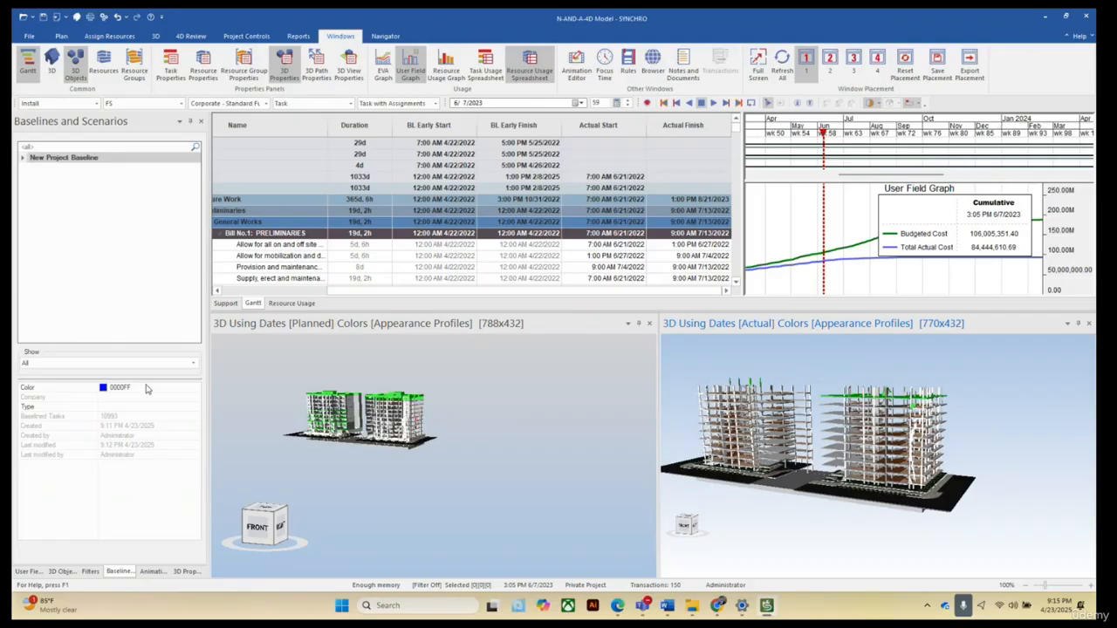
scroll(417, 415, up, 2)
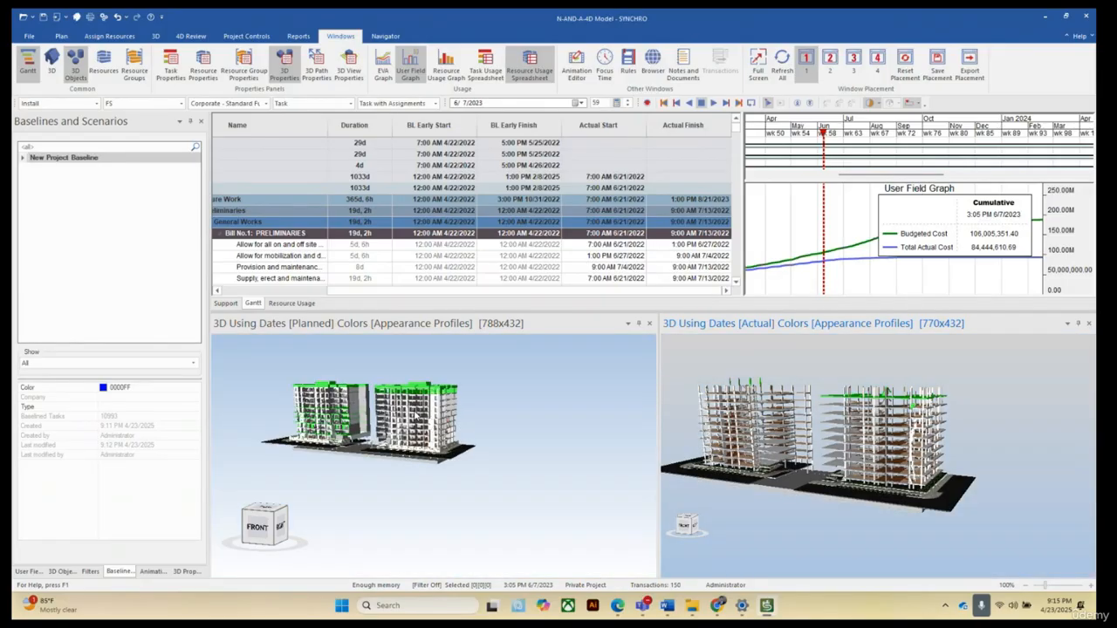
scroll(416, 415, up, 2)
scroll(405, 433, up, 5)
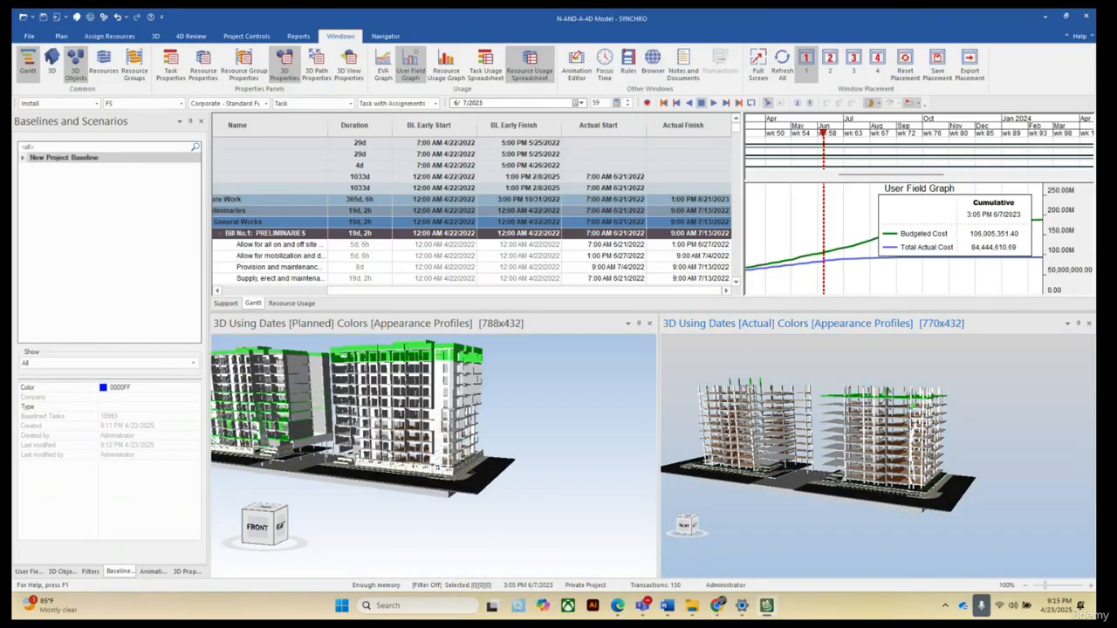
scroll(407, 436, up, 6)
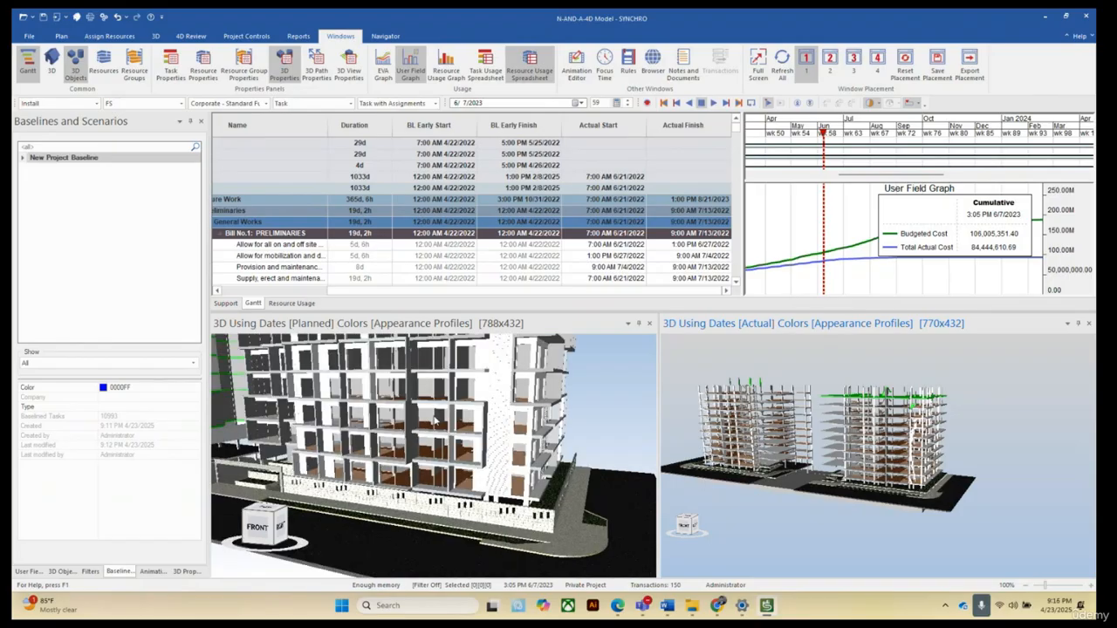
scroll(438, 425, up, 4)
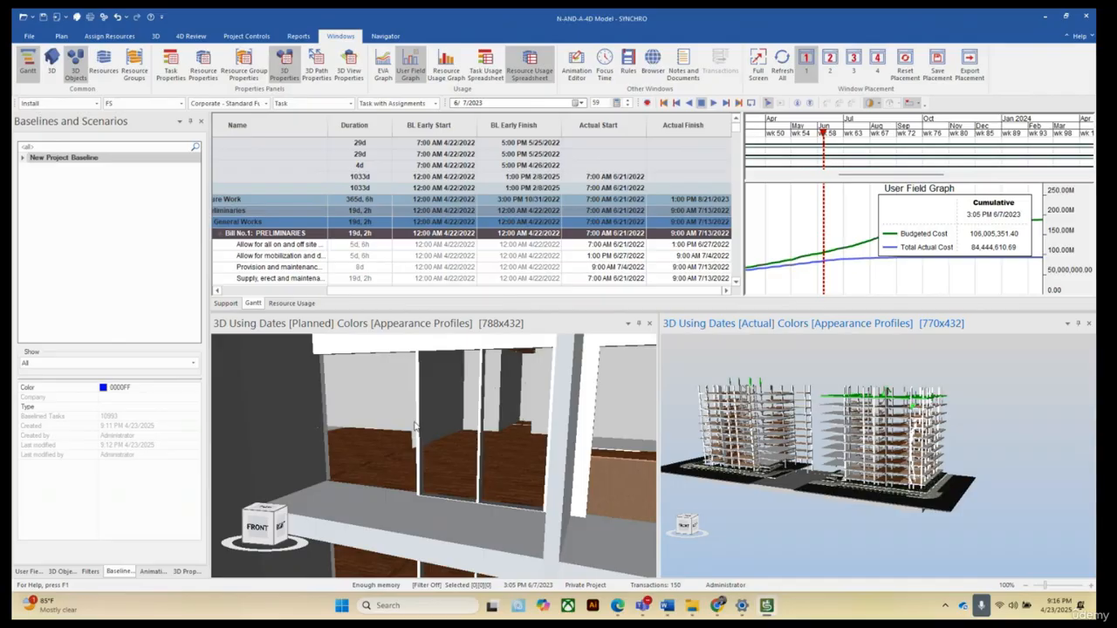
scroll(415, 426, down, 8)
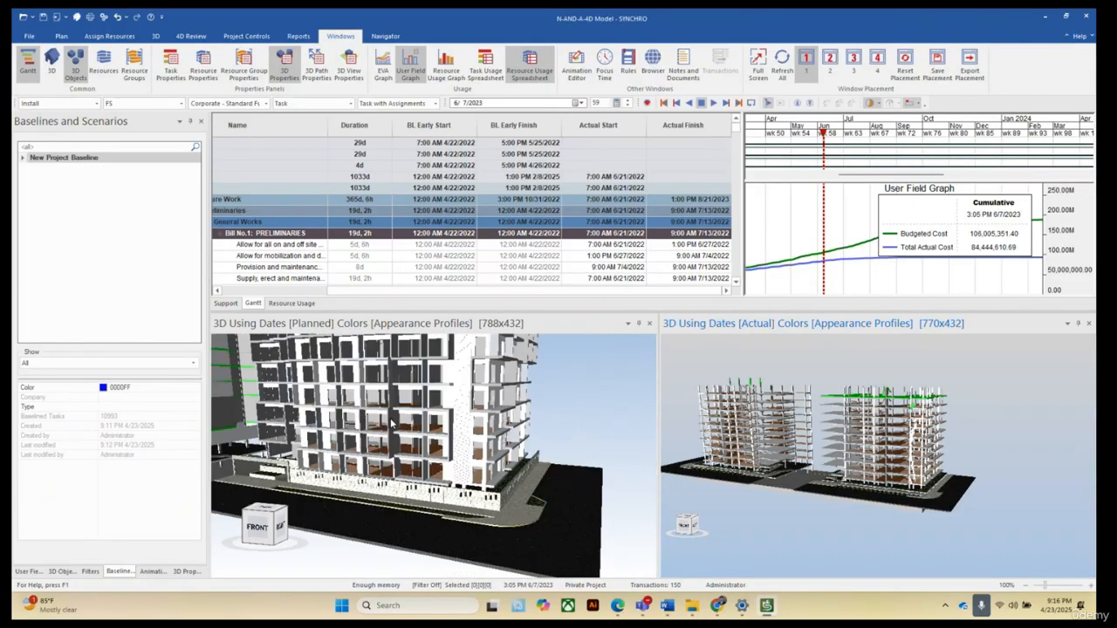
scroll(439, 516, down, 8)
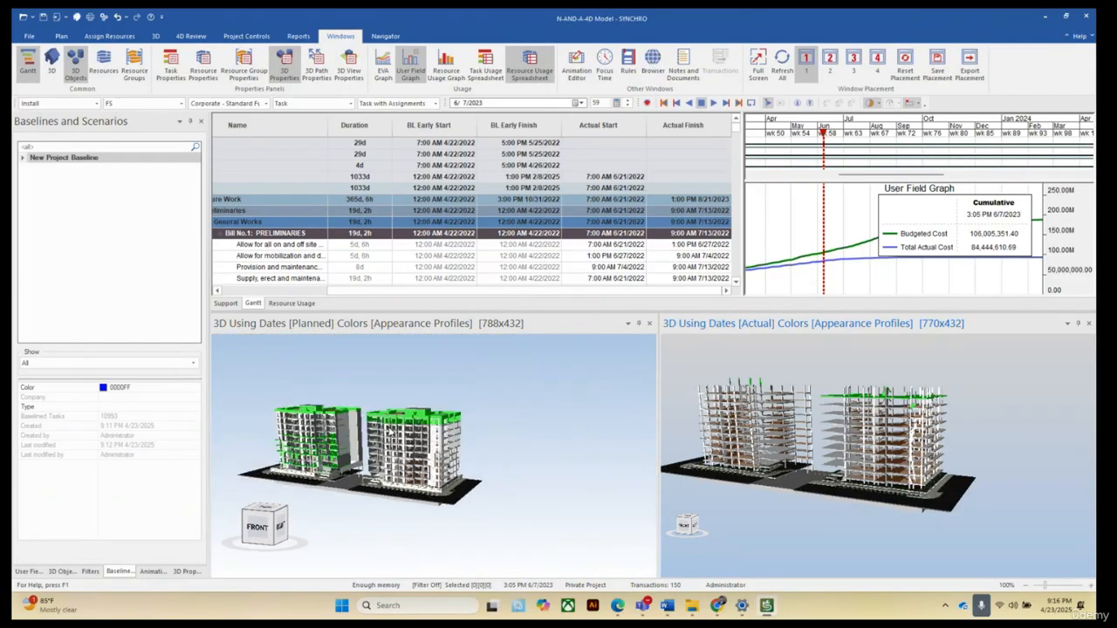
scroll(361, 441, up, 2)
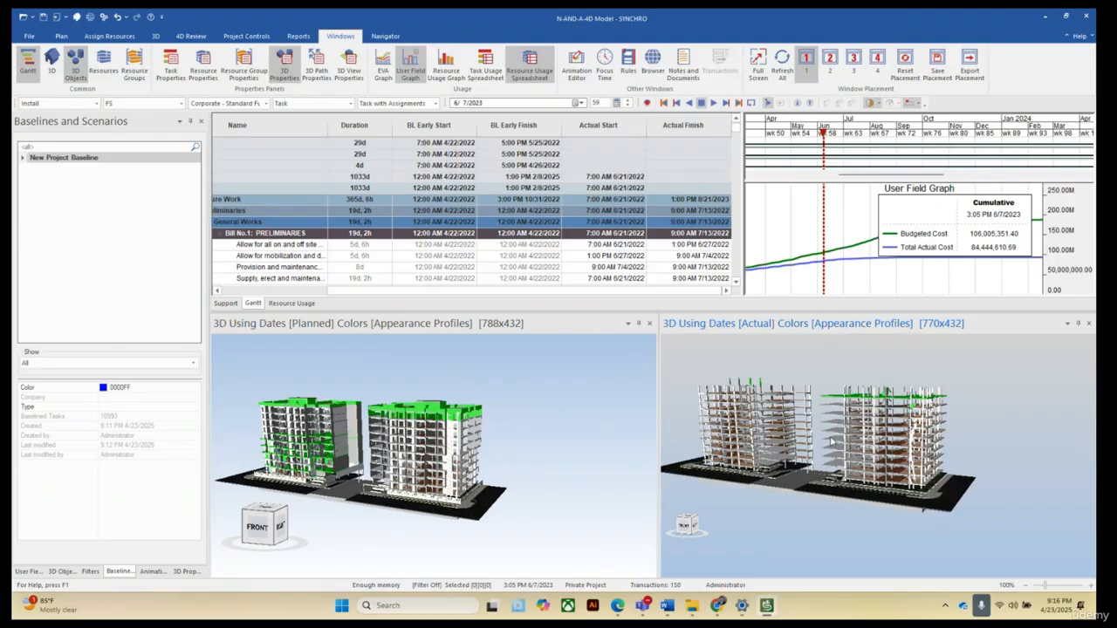
scroll(831, 442, up, 2)
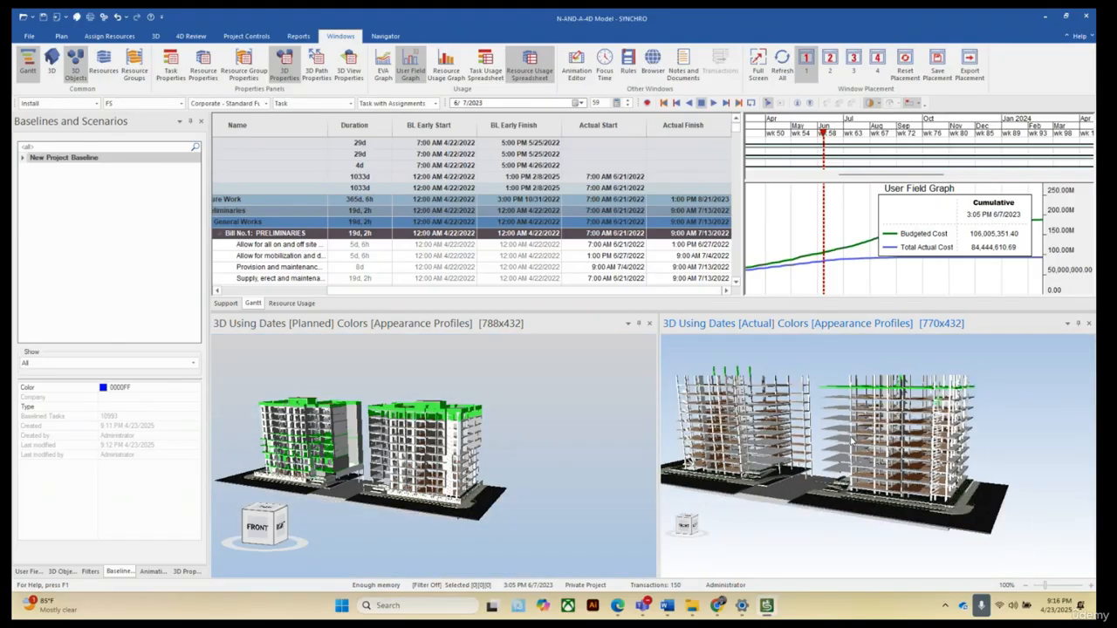
scroll(851, 441, down, 2)
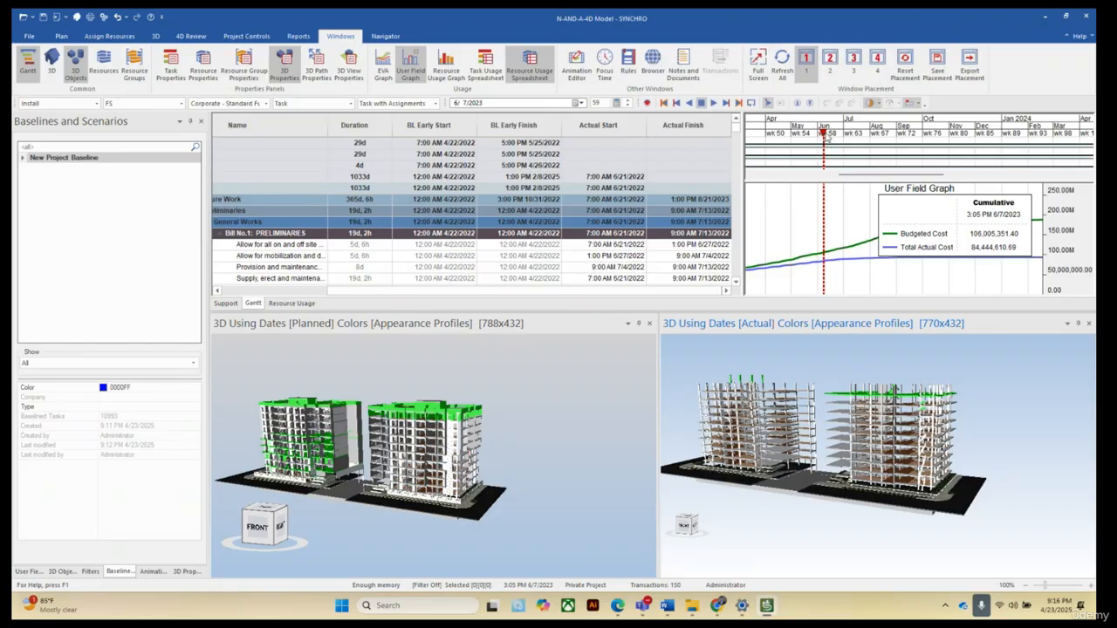
Move the current focus time back to about 5/14/2023 in the Gantt timeline.
drag(824, 135, 793, 130)
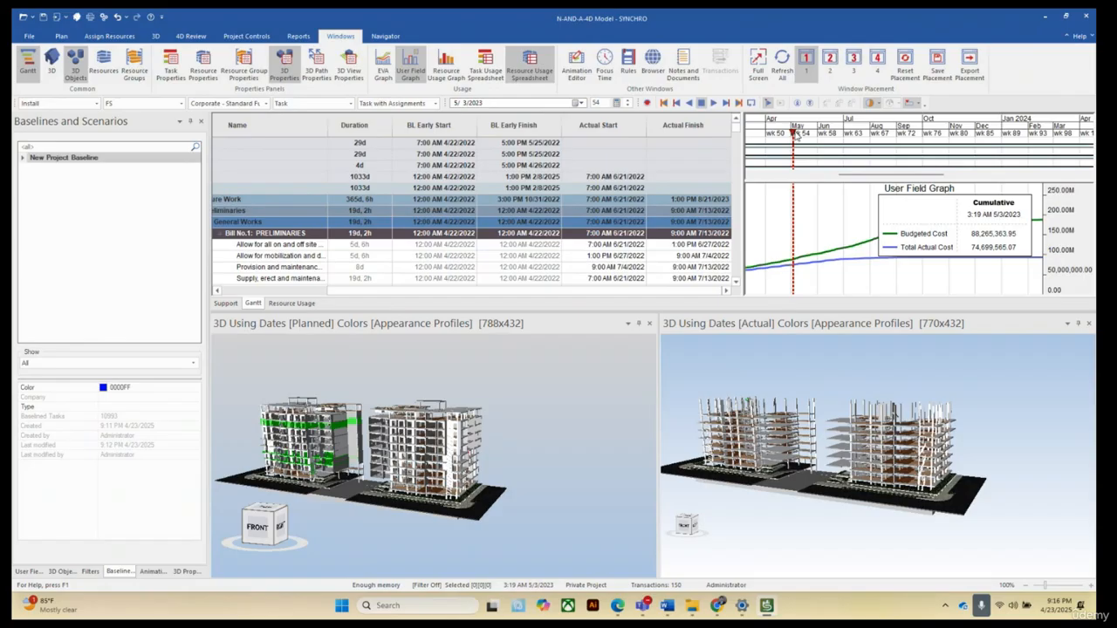
drag(793, 131, 810, 136)
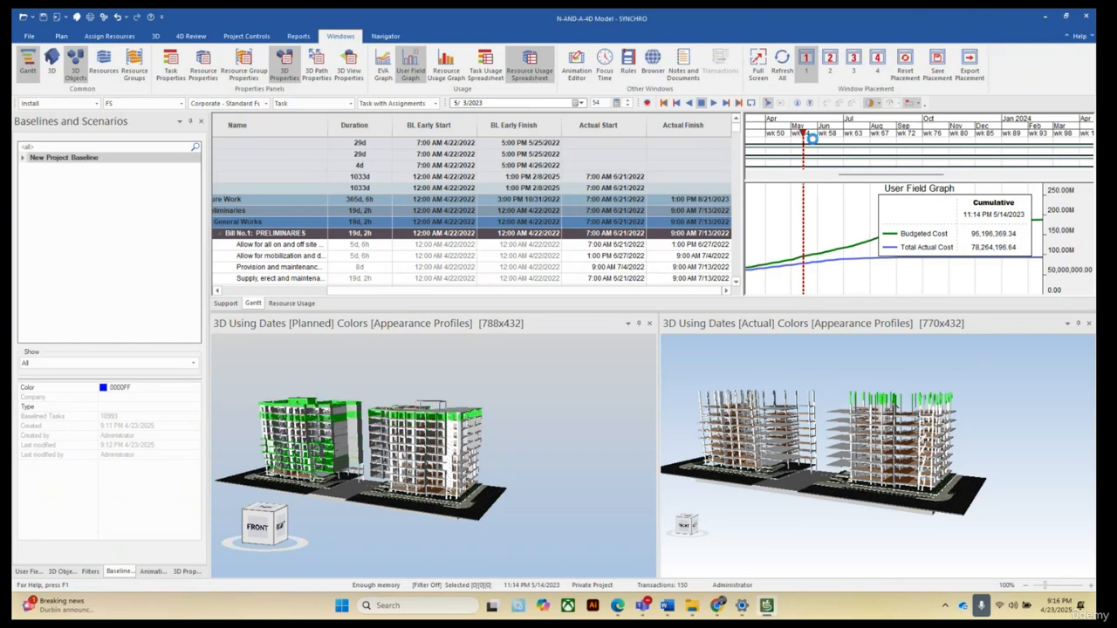